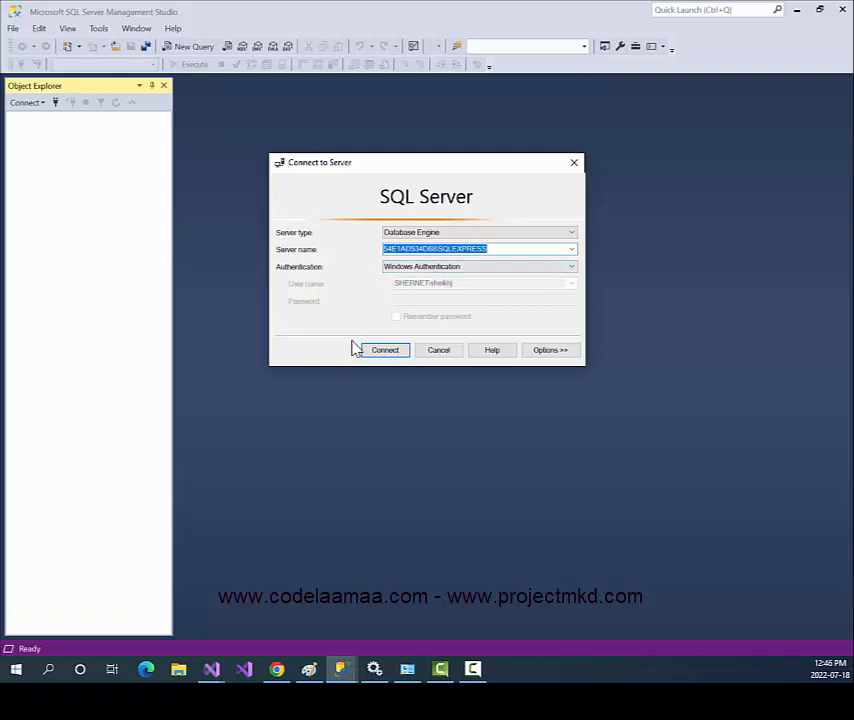
Connect to the local SQLEXPRESS Database Engine using Windows Authentication.
left_click(382, 352)
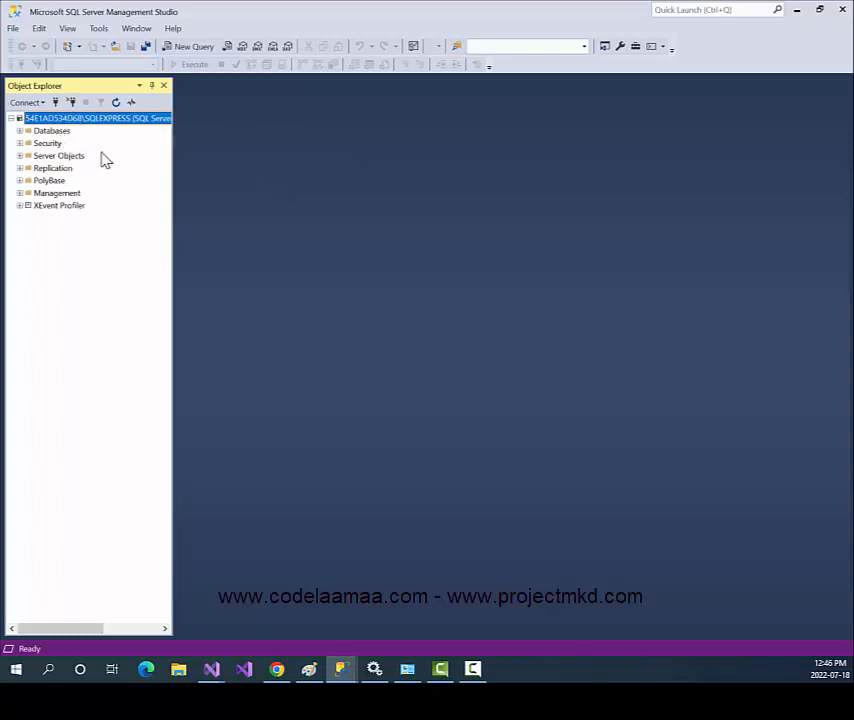
Browse PROG32356FlightCrew's Tables and Security > Users, then collapse the database again.
left_click(20, 131)
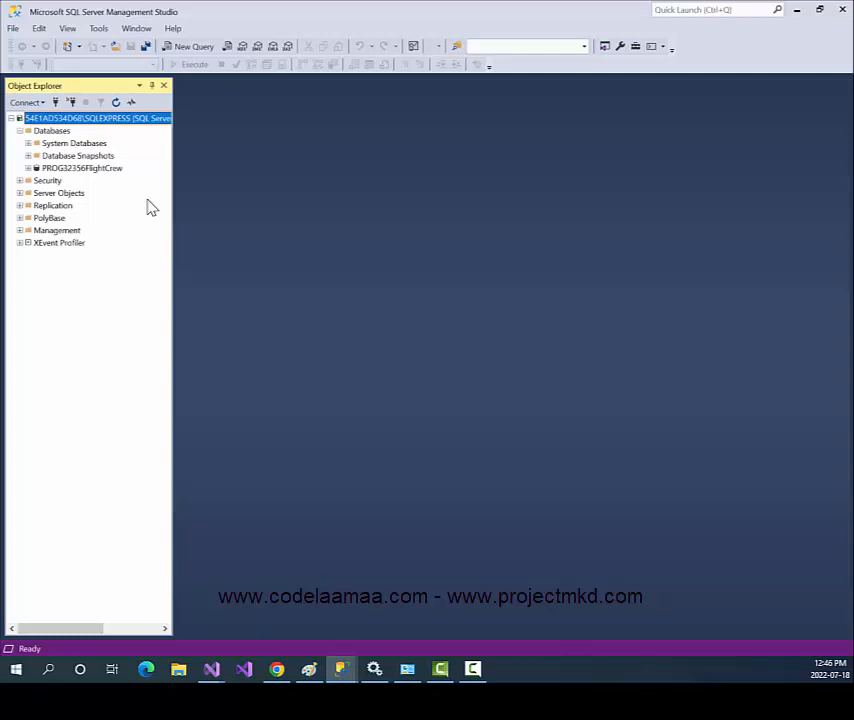
left_click(28, 168)
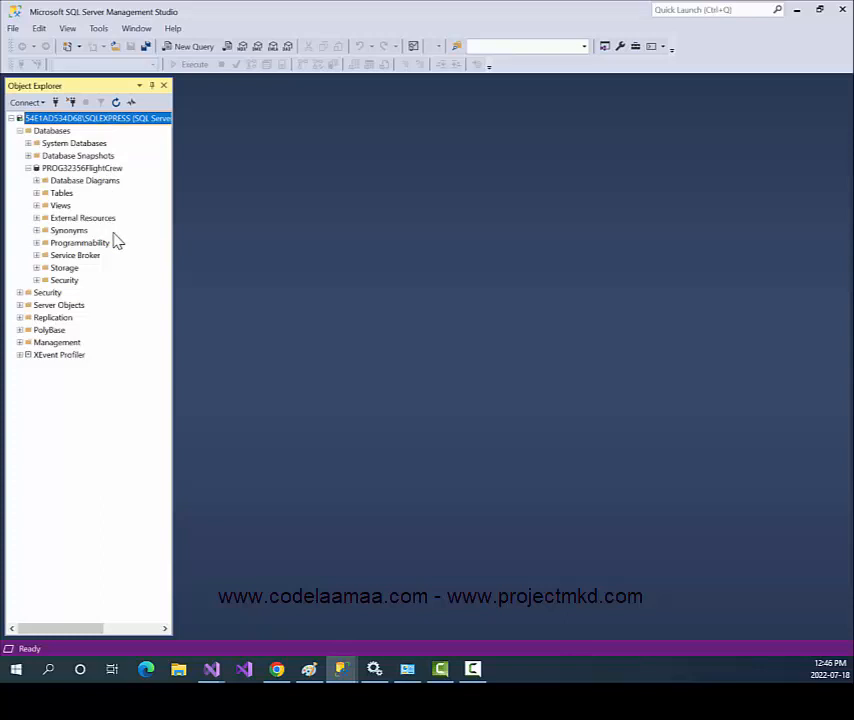
left_click(38, 195)
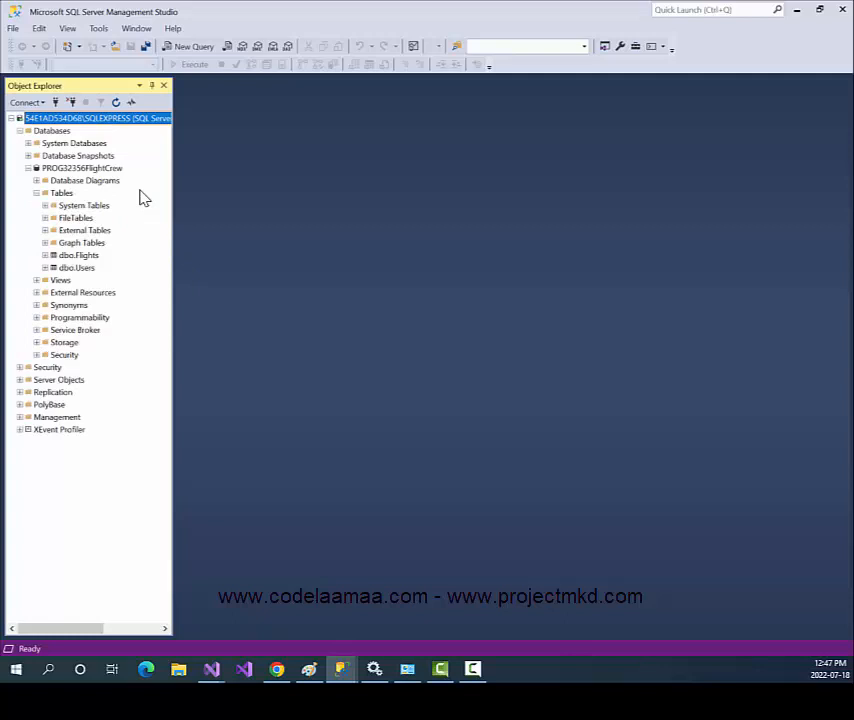
left_click(37, 356)
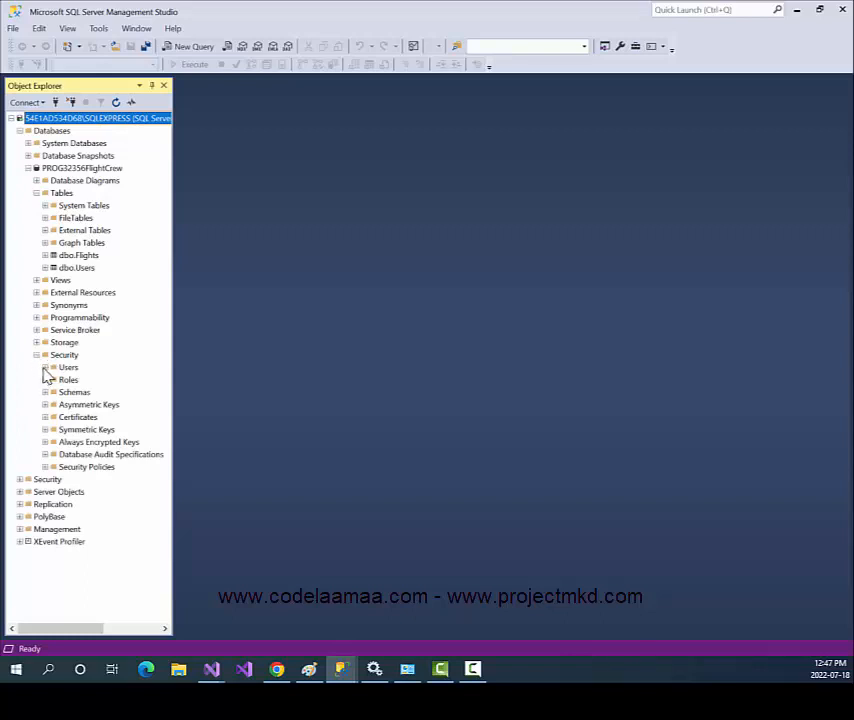
left_click(45, 368)
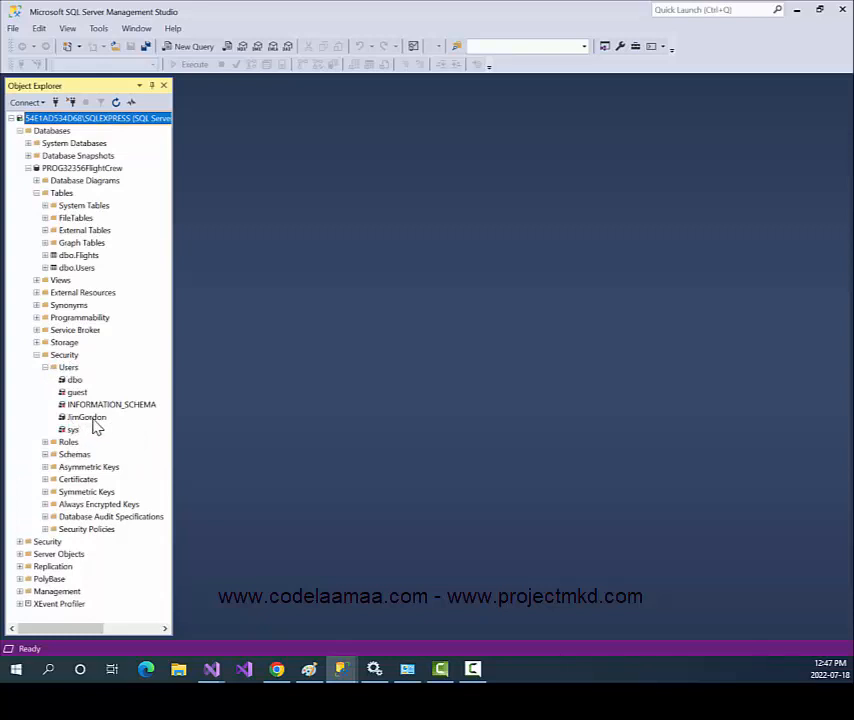
left_click(27, 169)
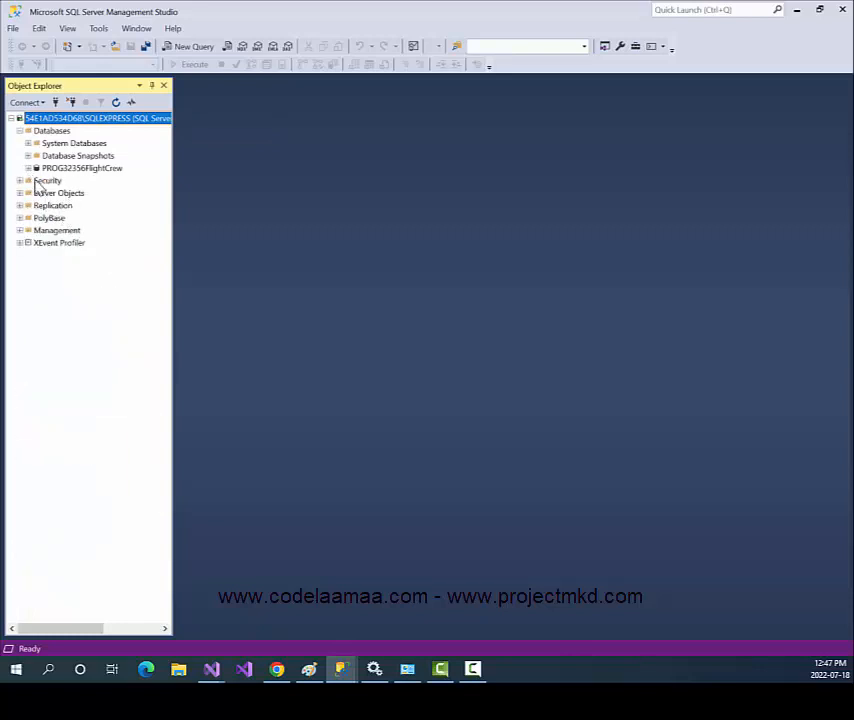
Check the server Security > Logins list, float Object Explorer, and re-expand Databases.
left_click(19, 182)
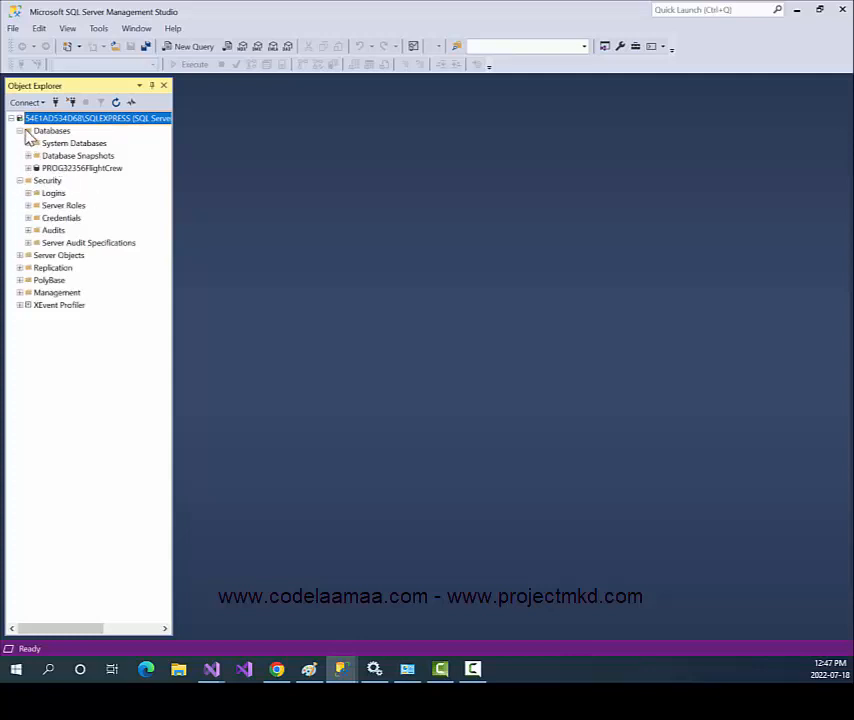
left_click(19, 131)
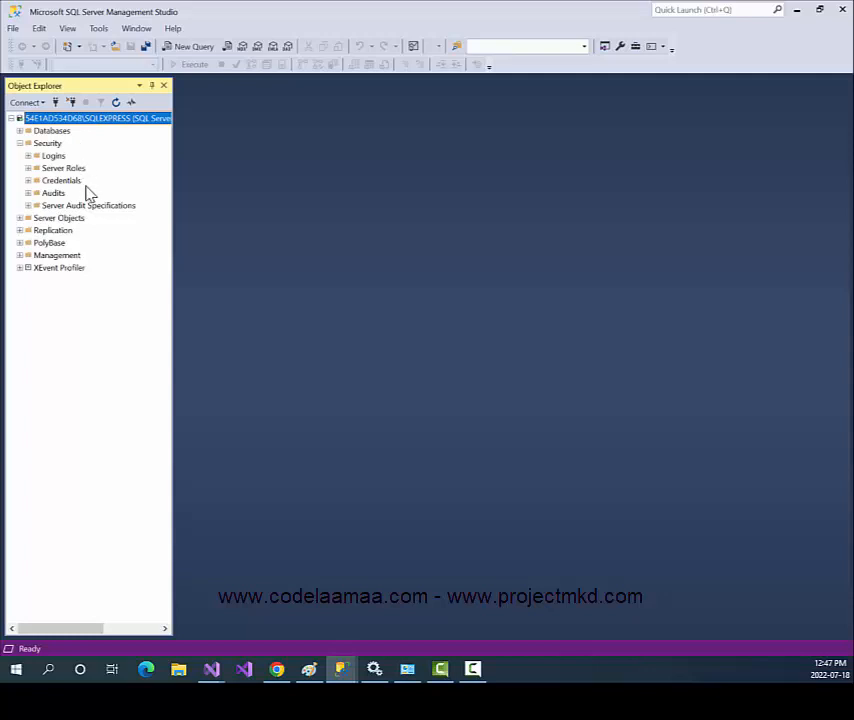
left_click(29, 157)
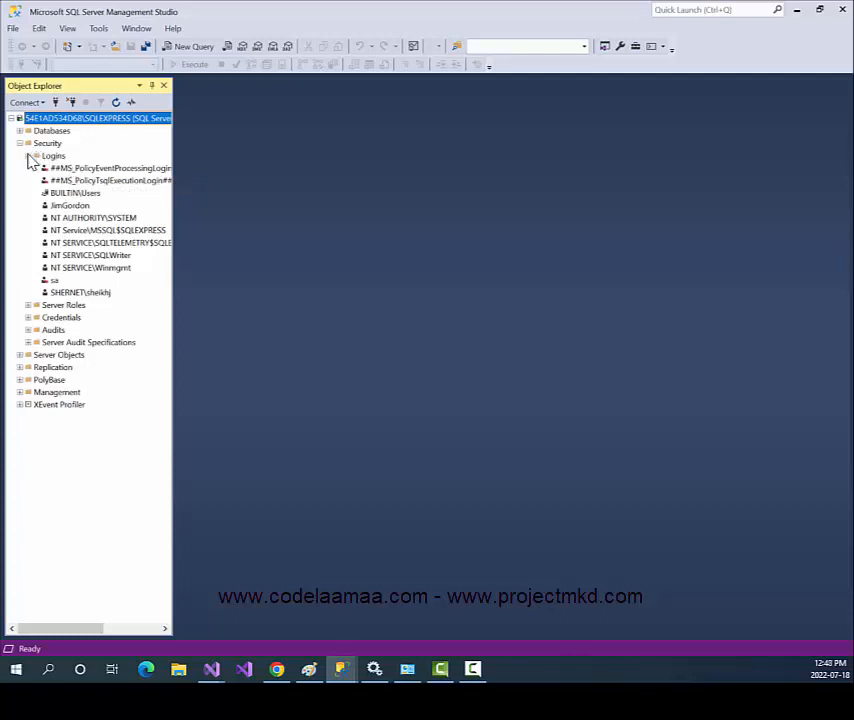
left_click(29, 157)
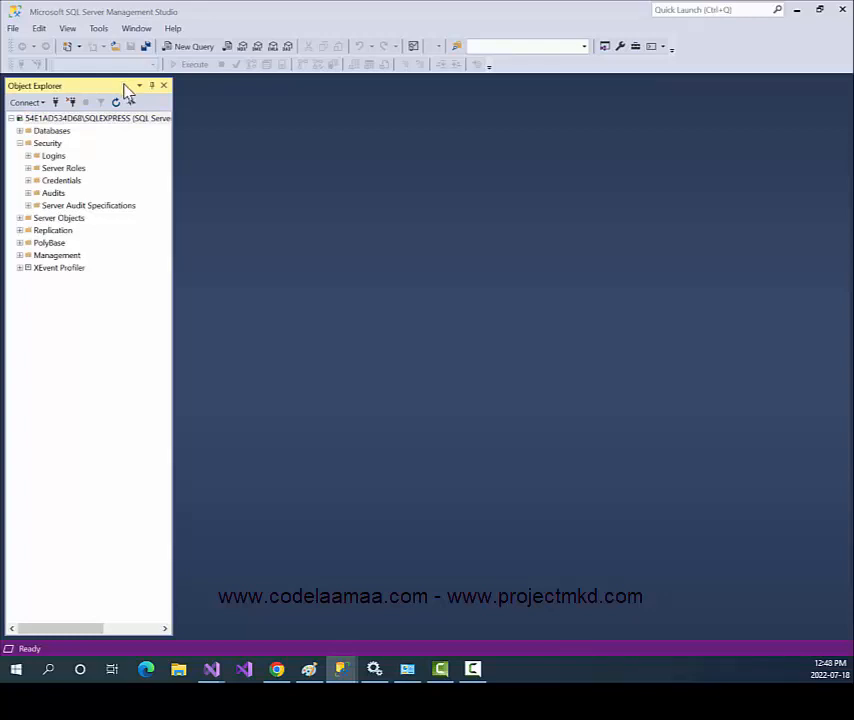
left_click_drag(125, 87, 101, 97)
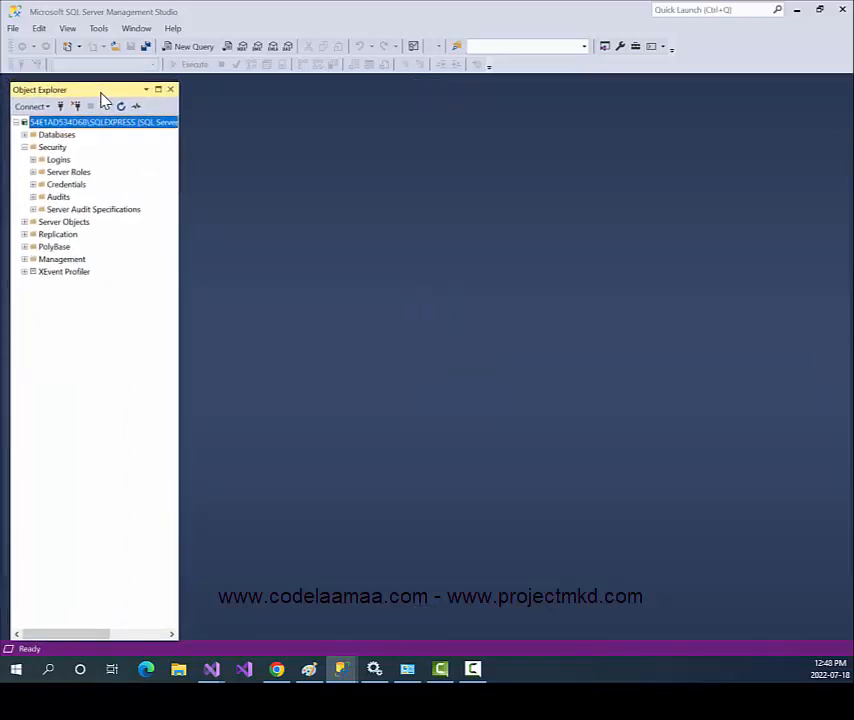
left_click(23, 135)
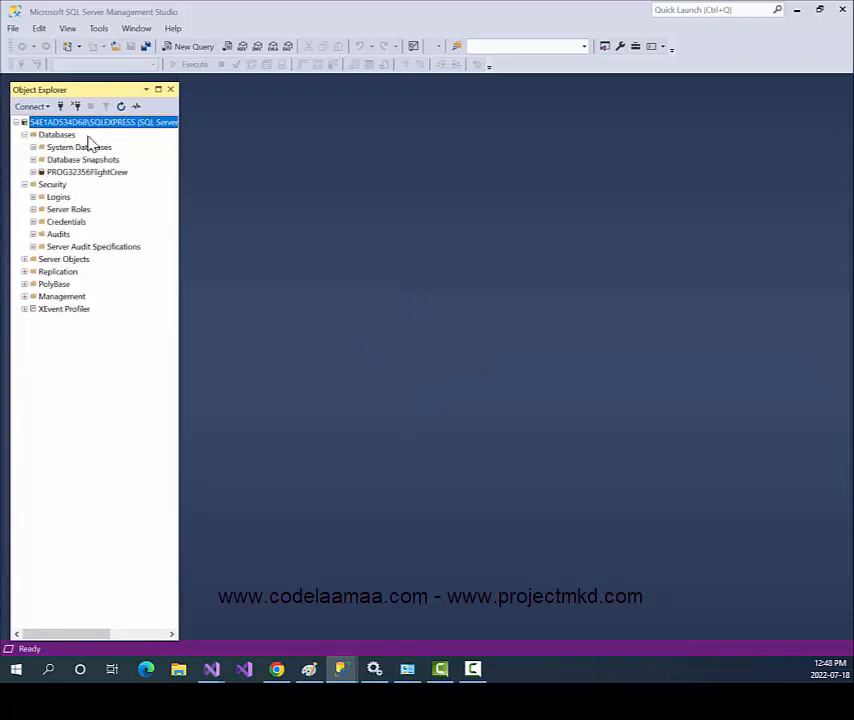
Start a new database and enter PROG32356FlightCrew2 as its name.
left_click(70, 137)
right_click(72, 139)
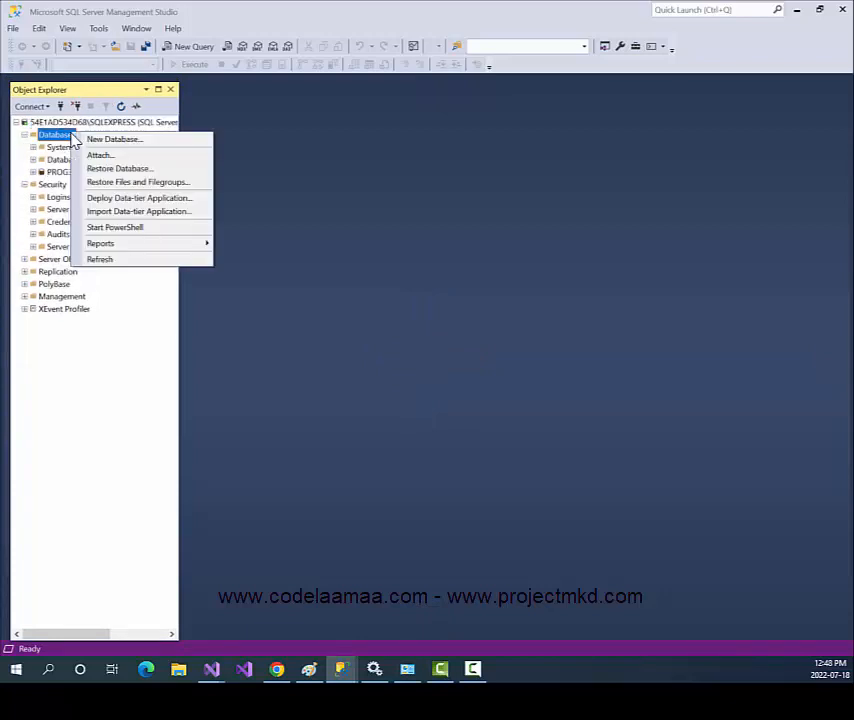
left_click(110, 141)
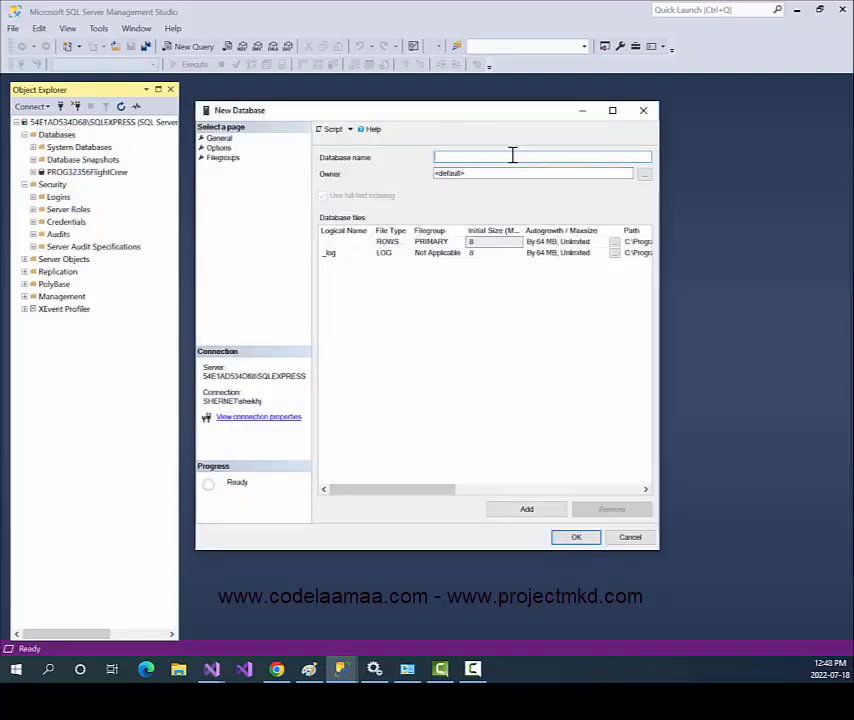
type("PROG323")
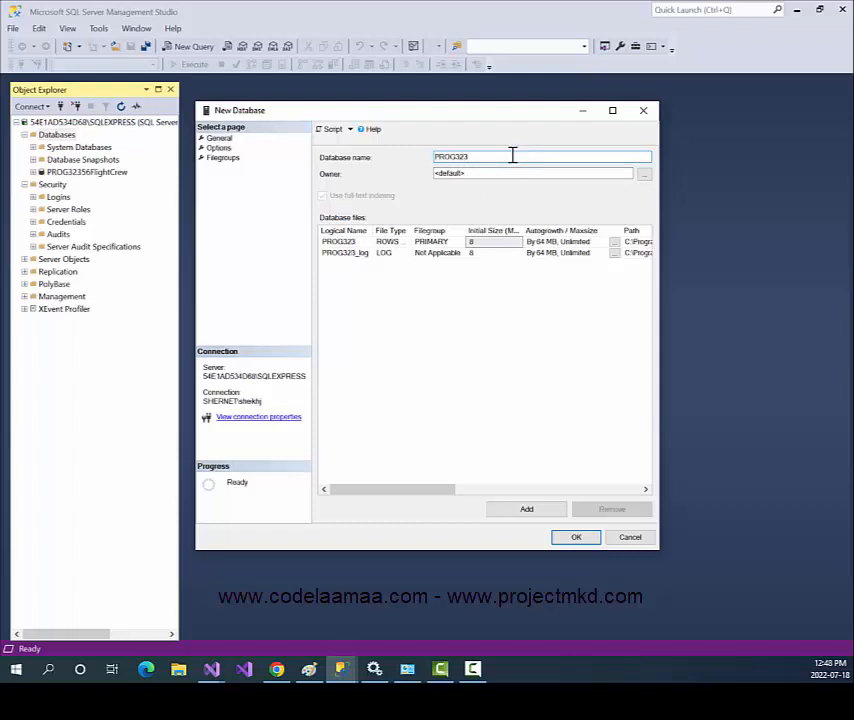
type("56FlightCrew2")
Create PROG32356FlightCrew2 and open a new table design under its Tables folder.
left_click(569, 543)
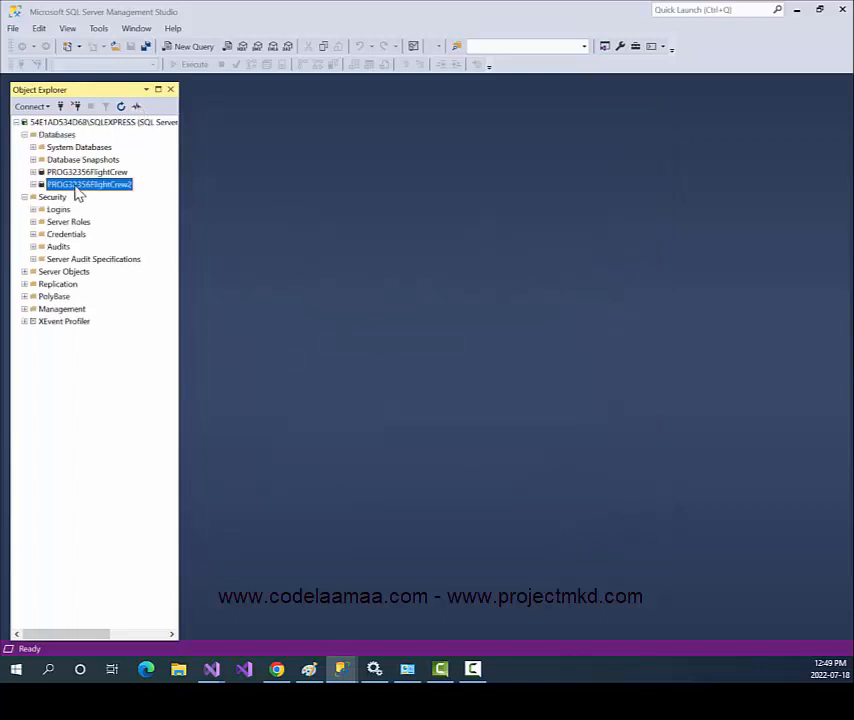
left_click(34, 184)
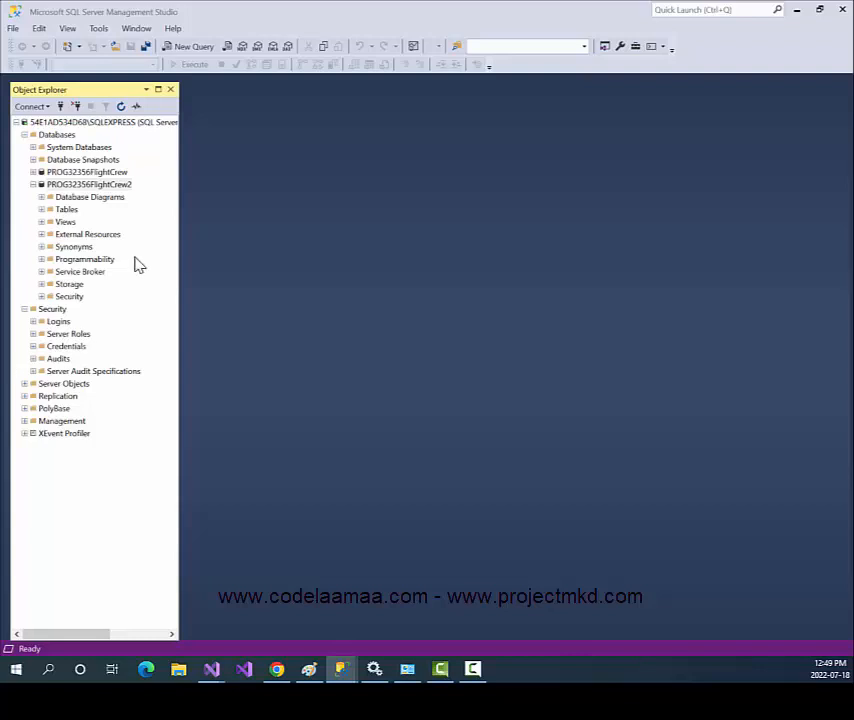
right_click(64, 211)
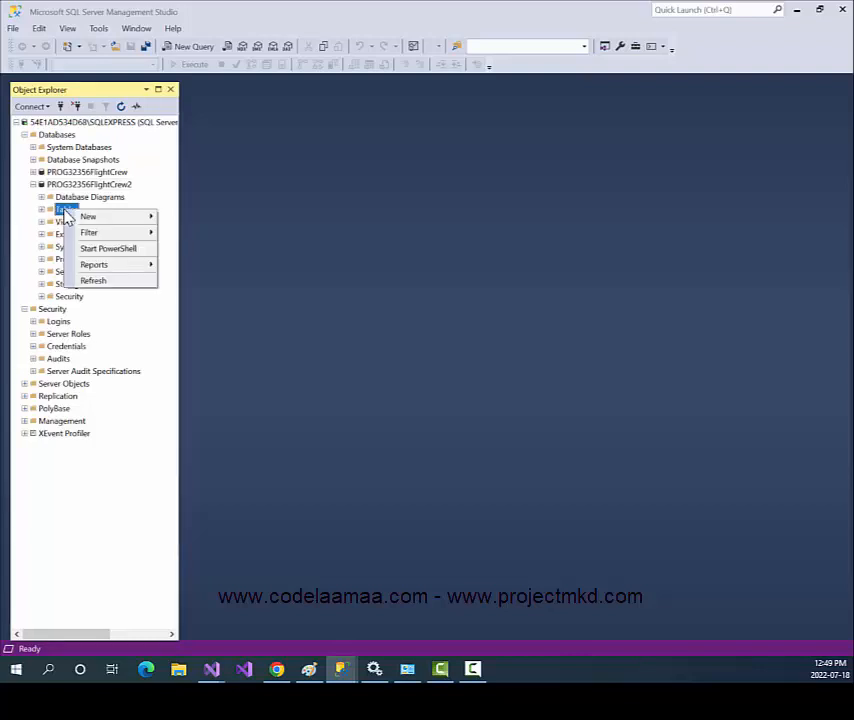
mouse_move(127, 222)
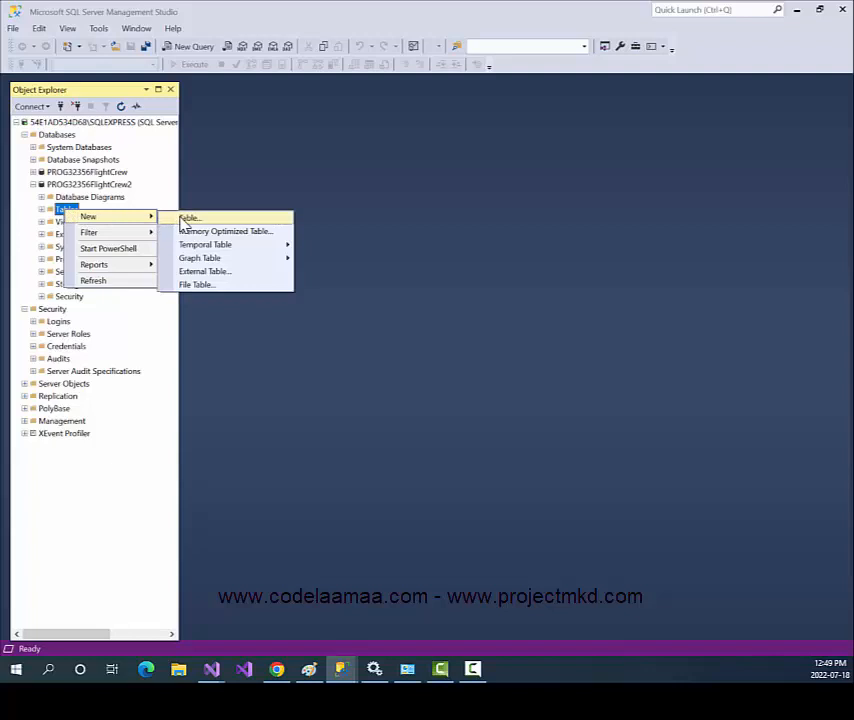
left_click(186, 218)
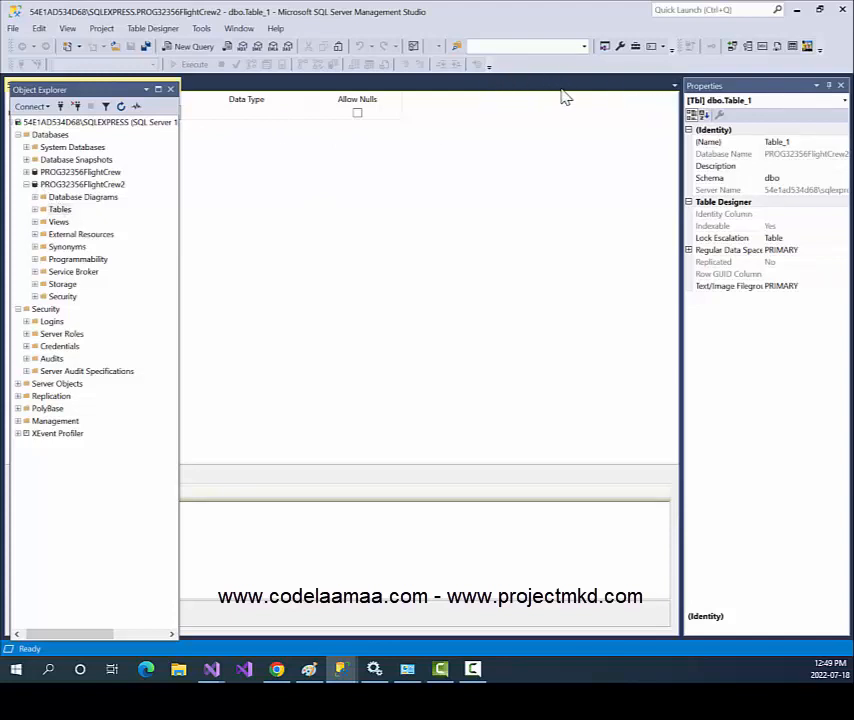
Redock Object Explorer and add an ID column of type int that disallows nulls.
left_click_drag(100, 90, 17, 354)
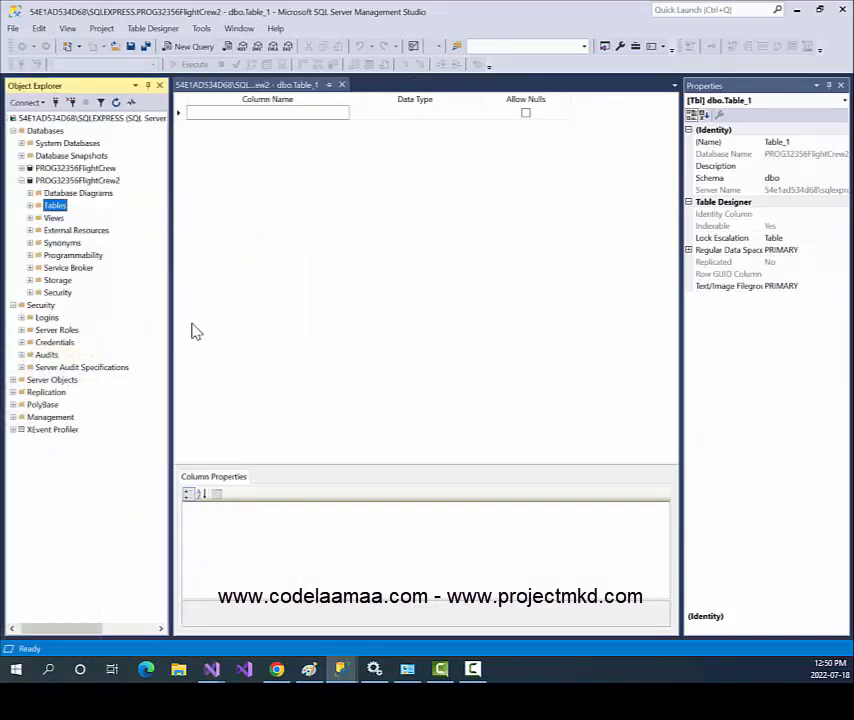
left_click(339, 113)
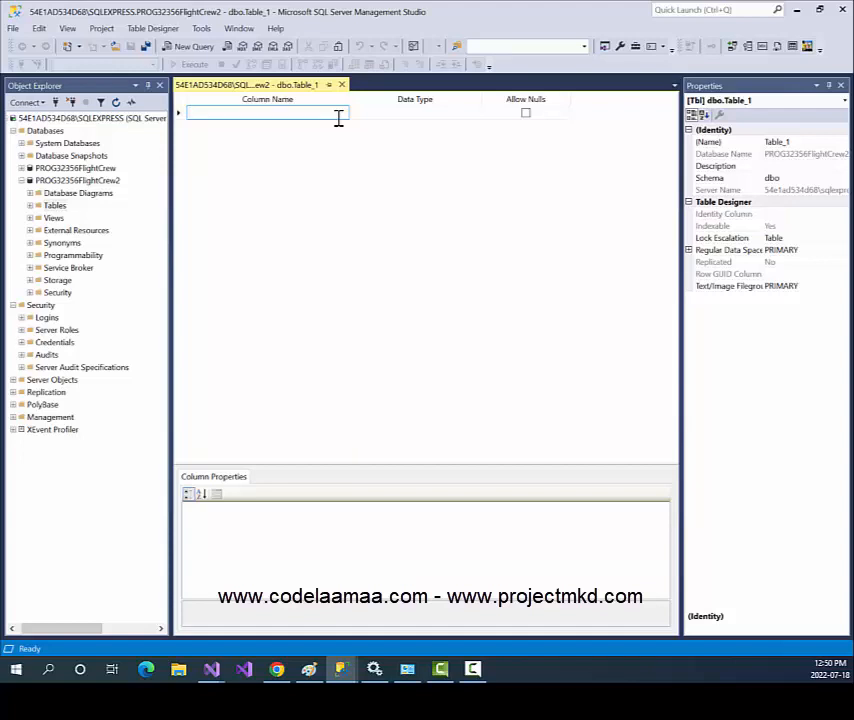
type("ID")
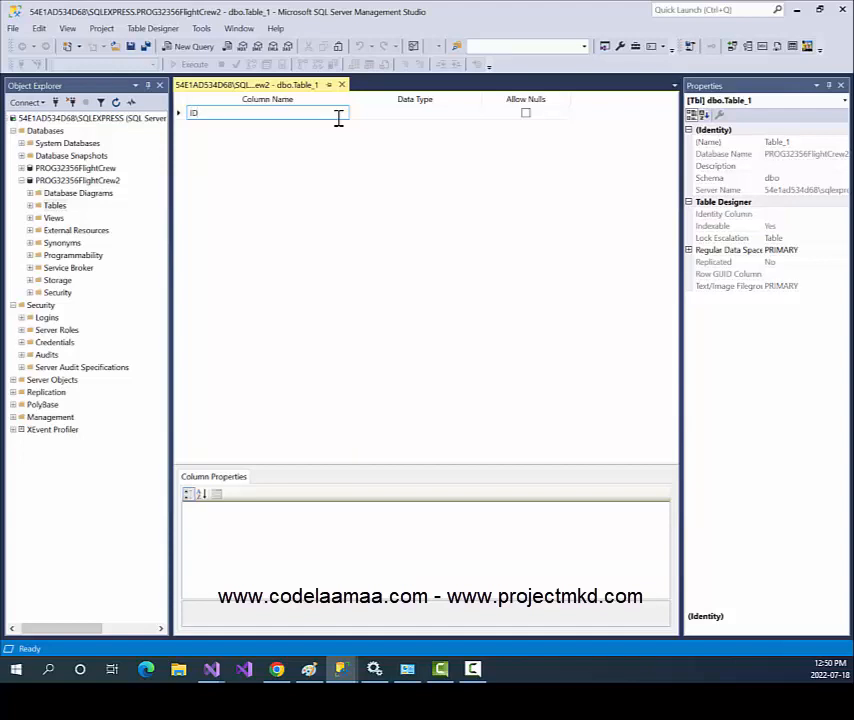
key("Tab")
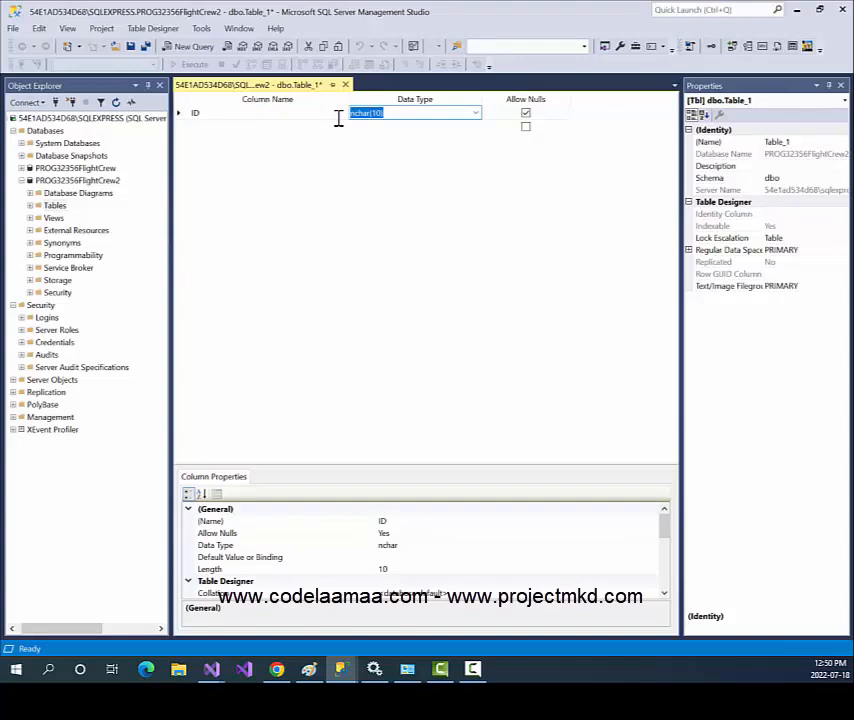
type("int")
key("Tab")
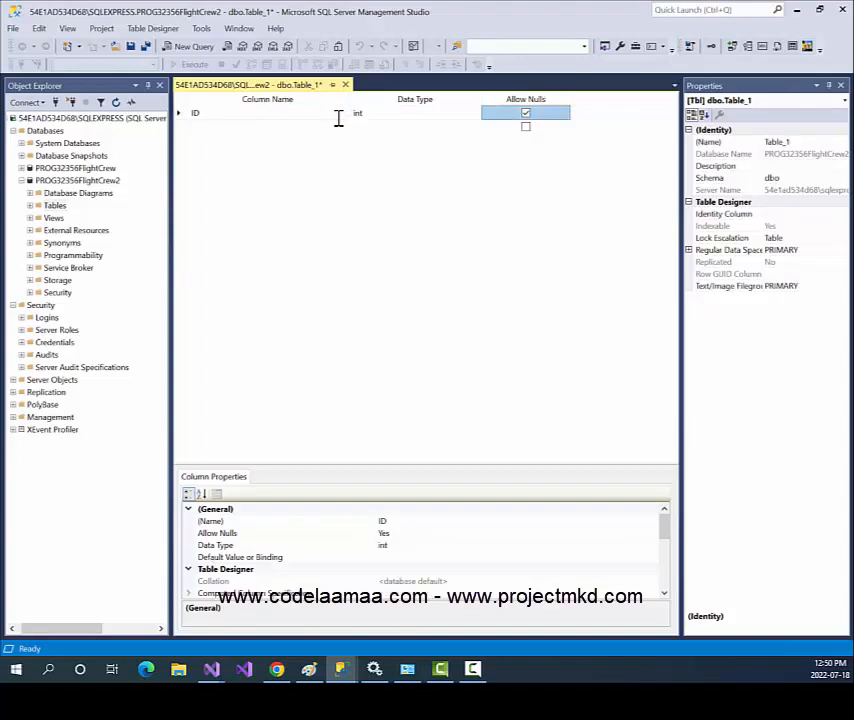
key("space")
key("Tab")
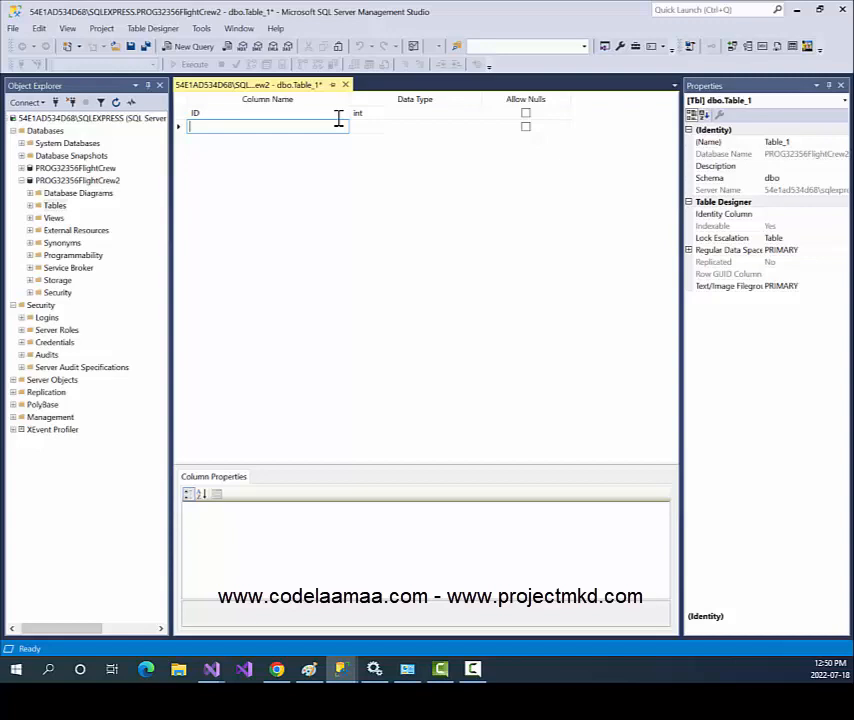
Add Airline and FlightNum columns as varchar(50), both disallowing nulls.
type("Airline")
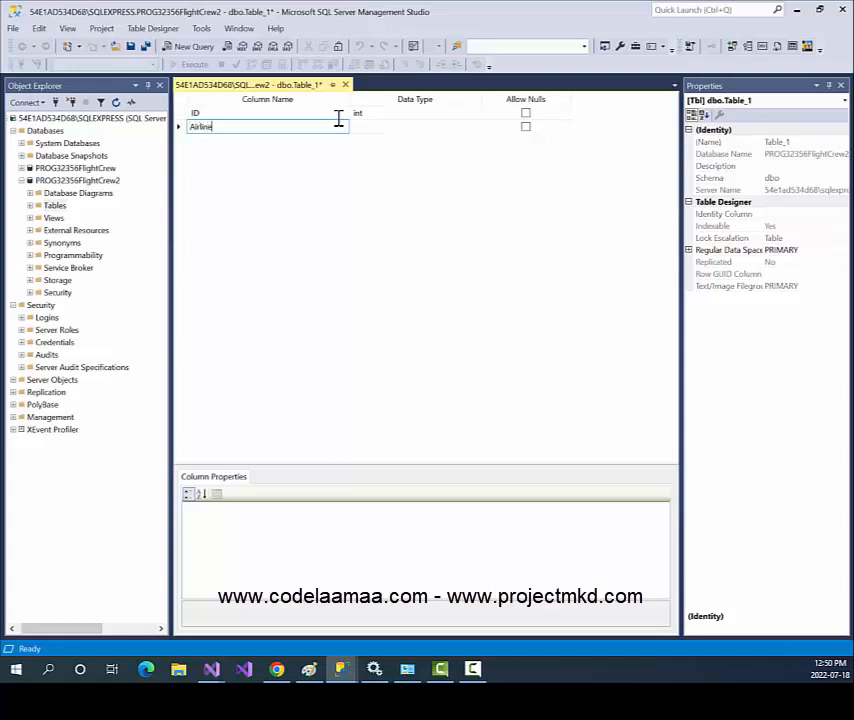
key("Tab")
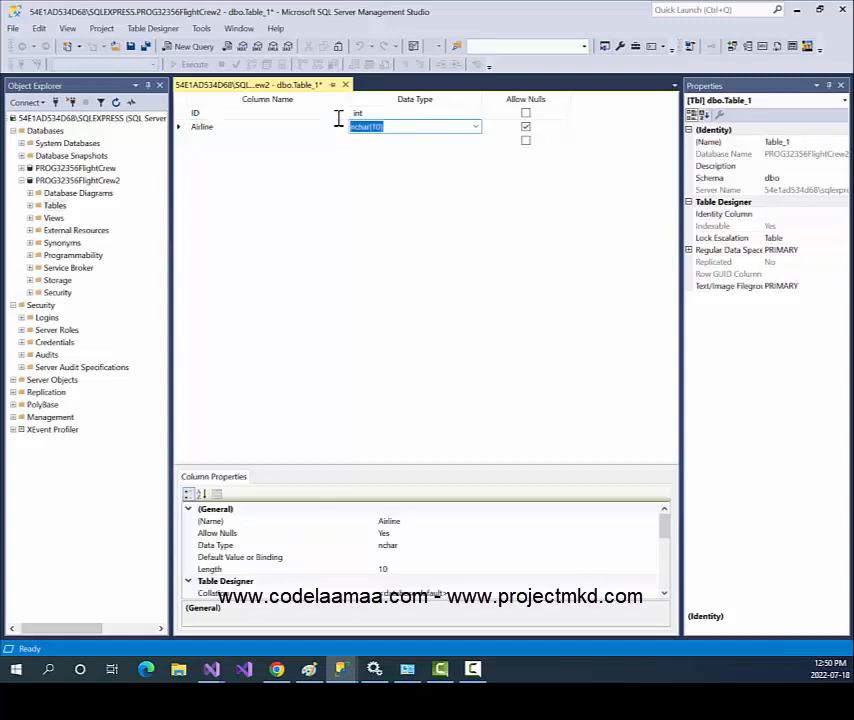
type("varchar")
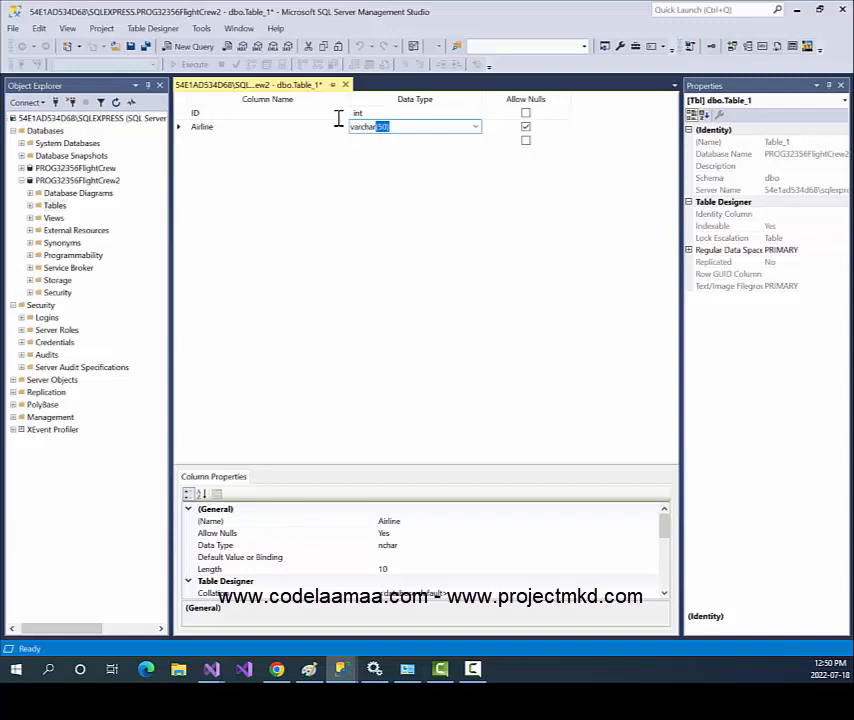
key("Tab")
key("space")
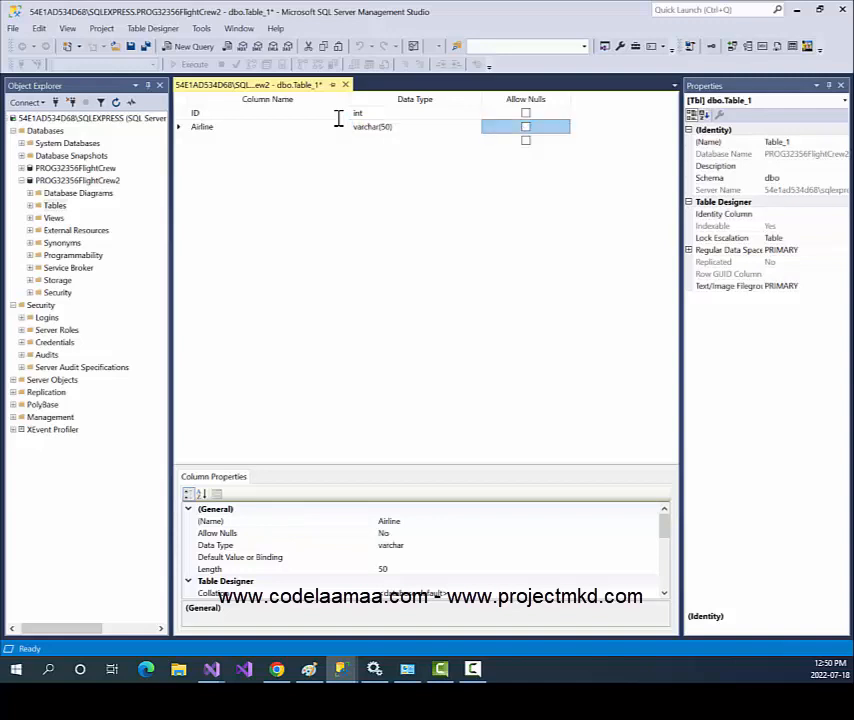
key("Tab")
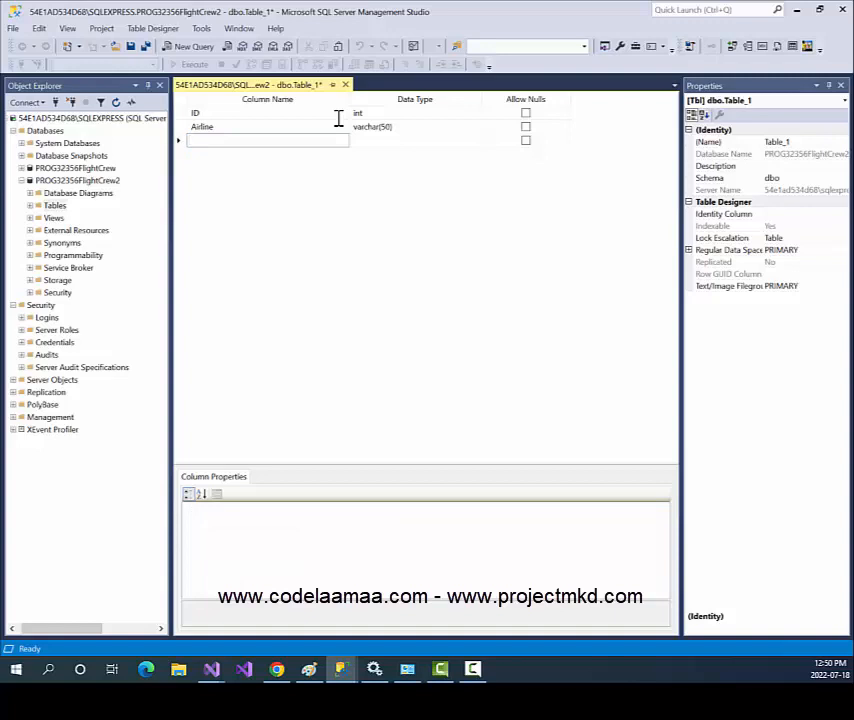
type("Flig")
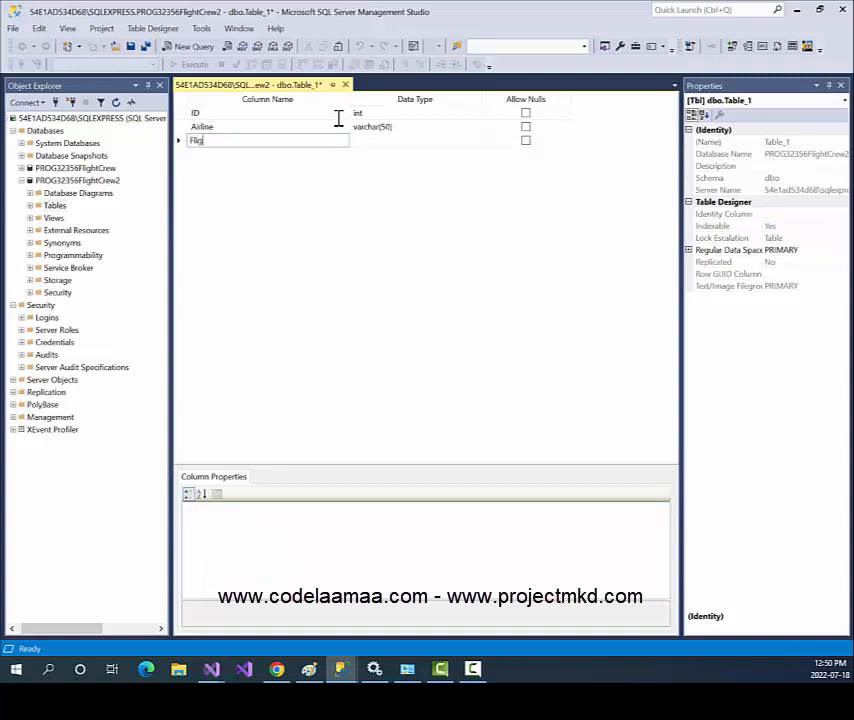
type("htNum")
key("Tab")
key("Tab")
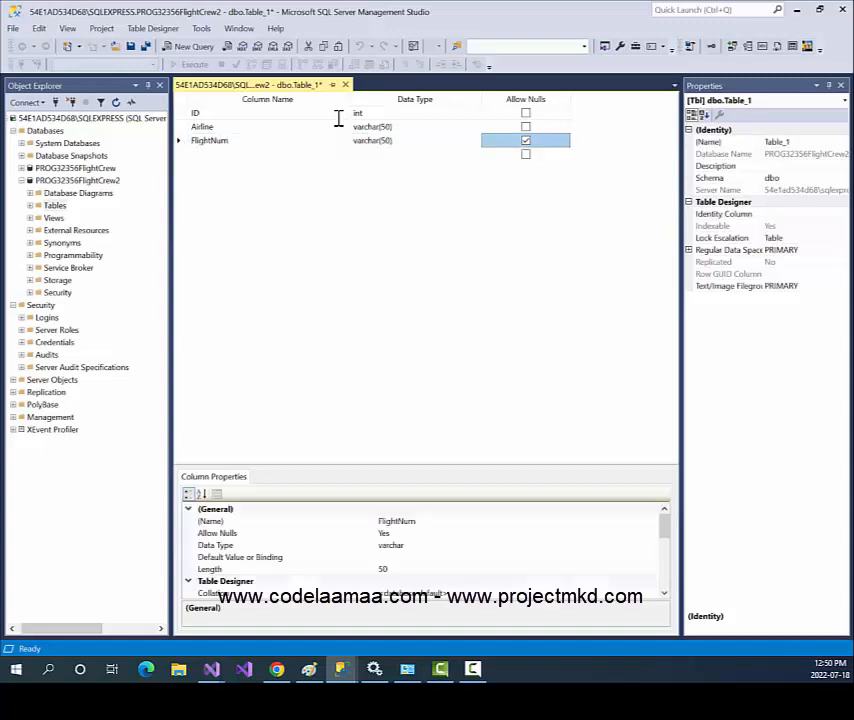
key("space")
key("Tab")
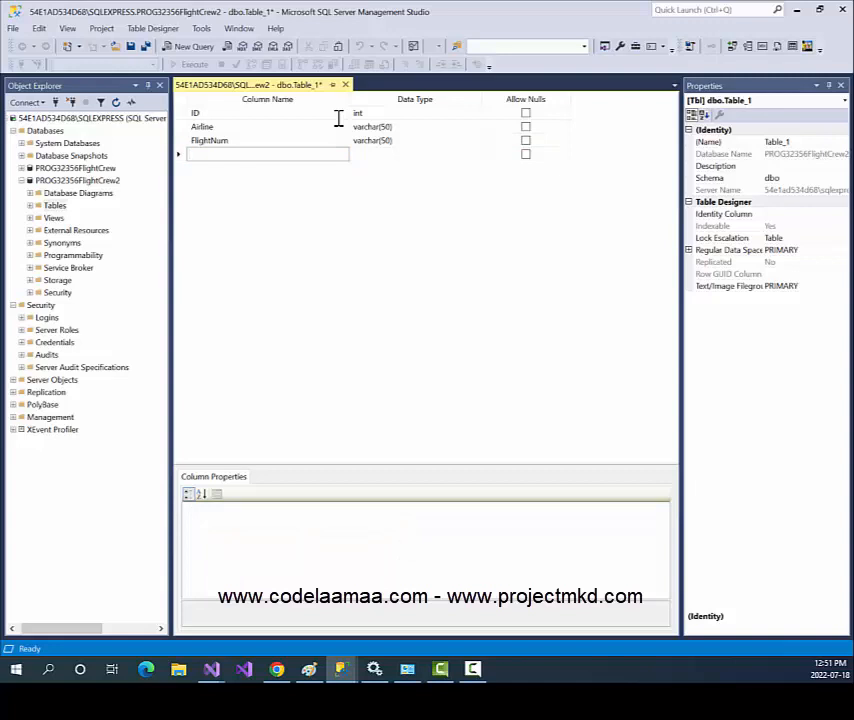
Add Destination and AirplaneType columns as varchar(50), both disallowing nulls.
type("Dest")
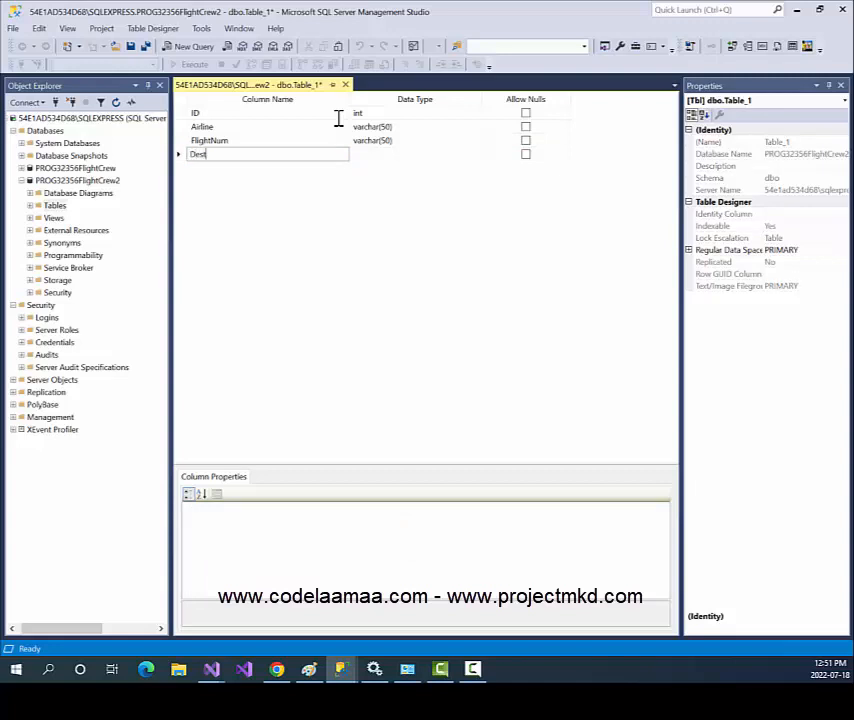
type("ination")
key("Tab")
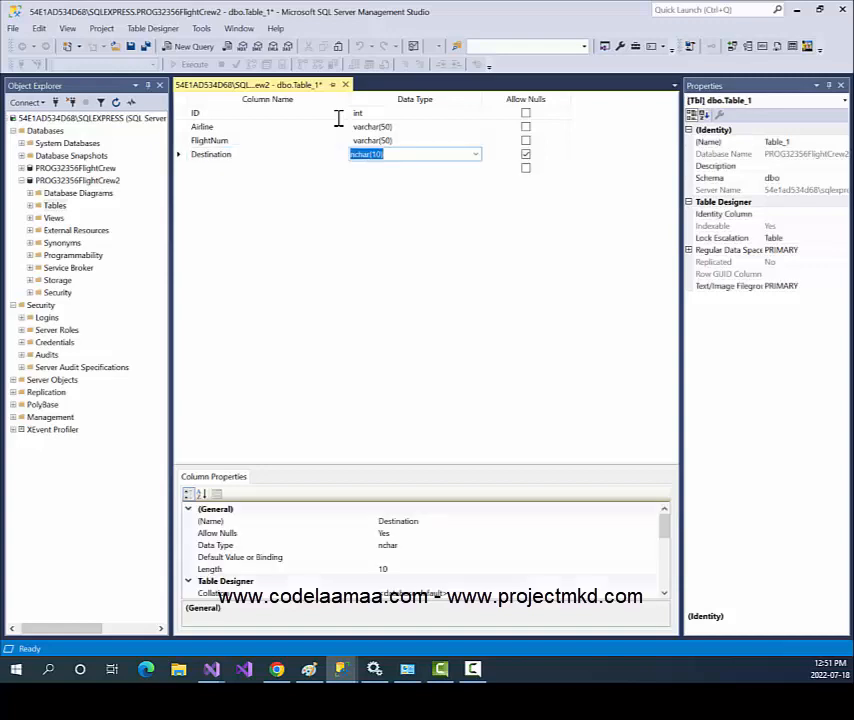
type("varc")
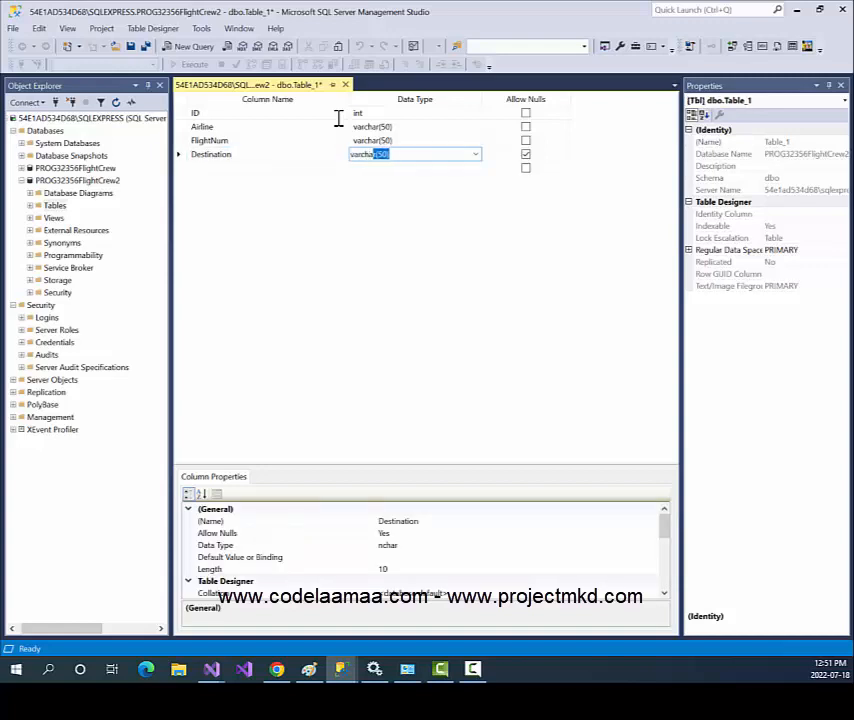
key("Tab")
key("space")
key("Tab")
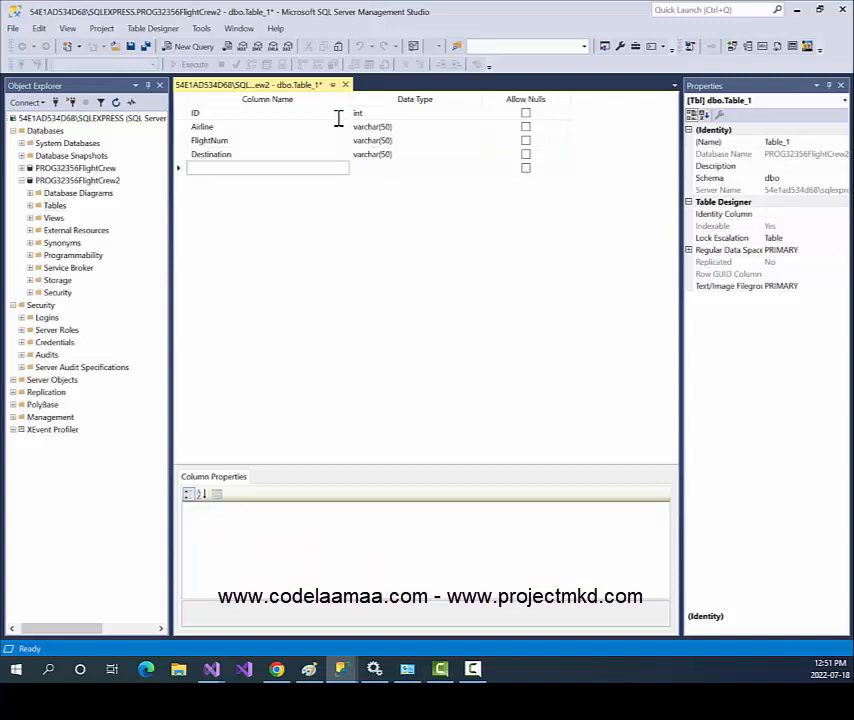
type("AirplaneType")
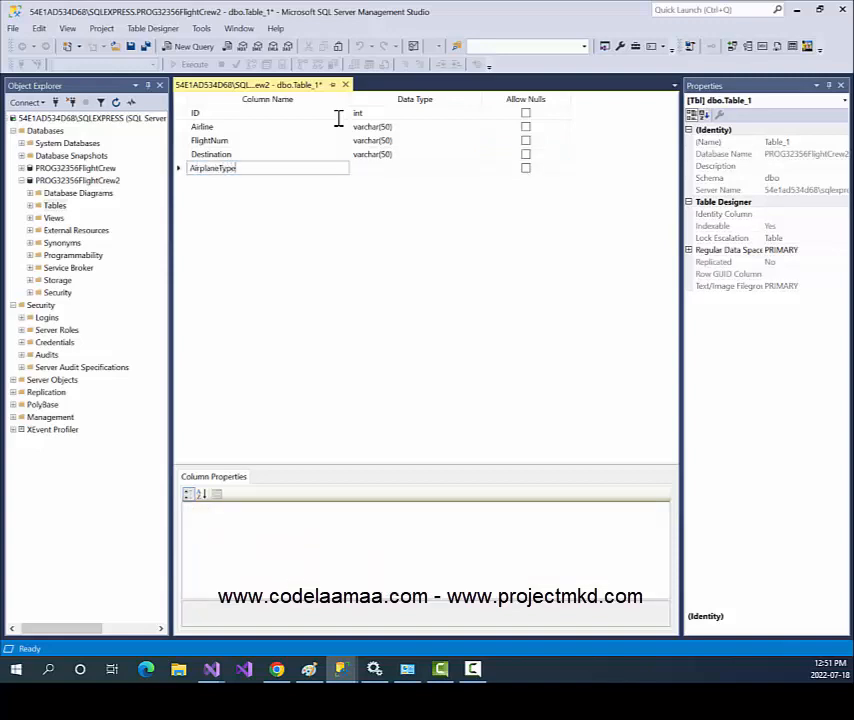
key("Tab")
type("varchar")
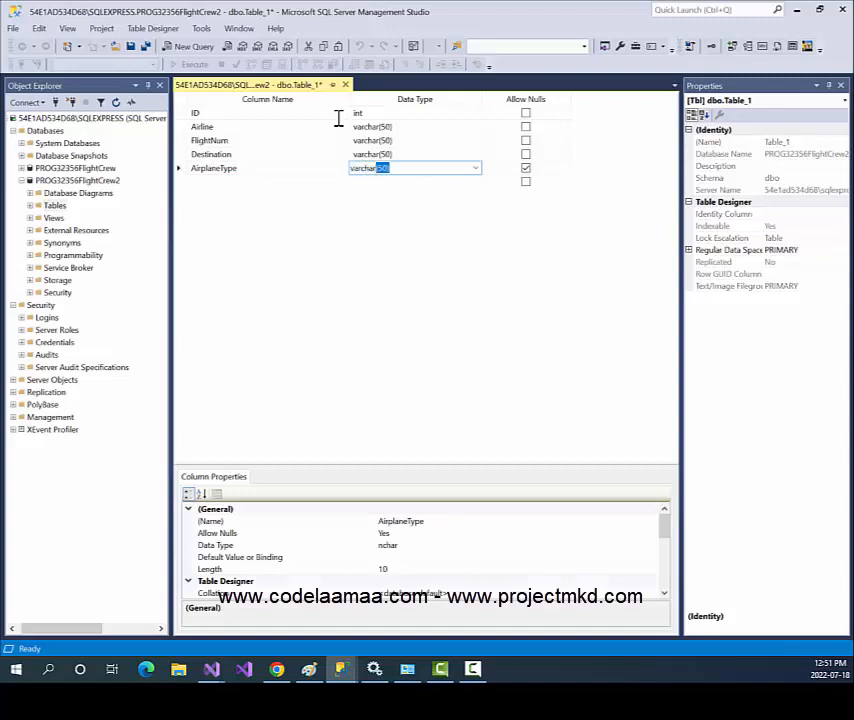
key("Tab")
key("space")
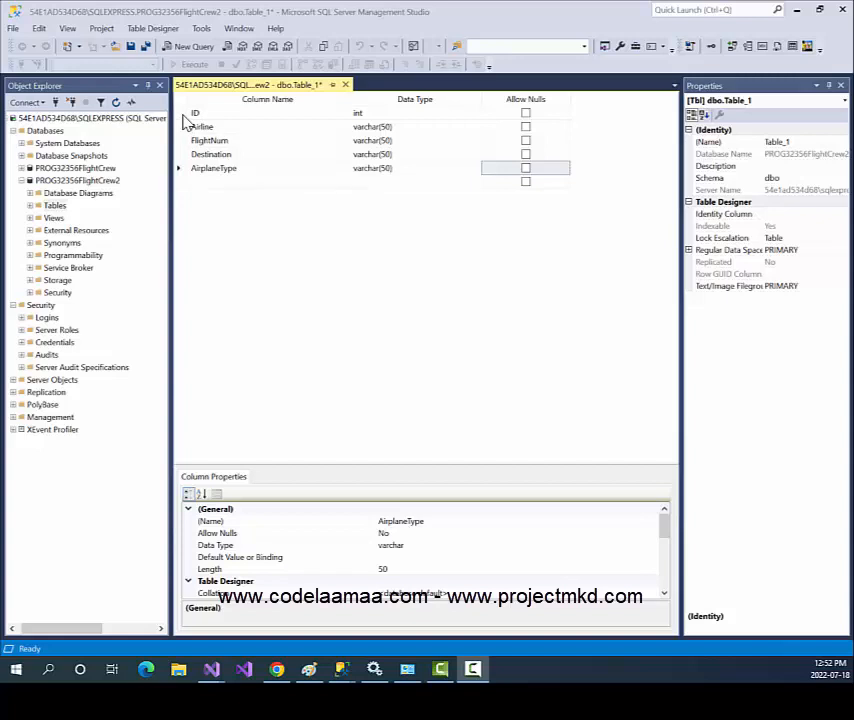
Set the ID column as the table's primary key.
right_click(184, 116)
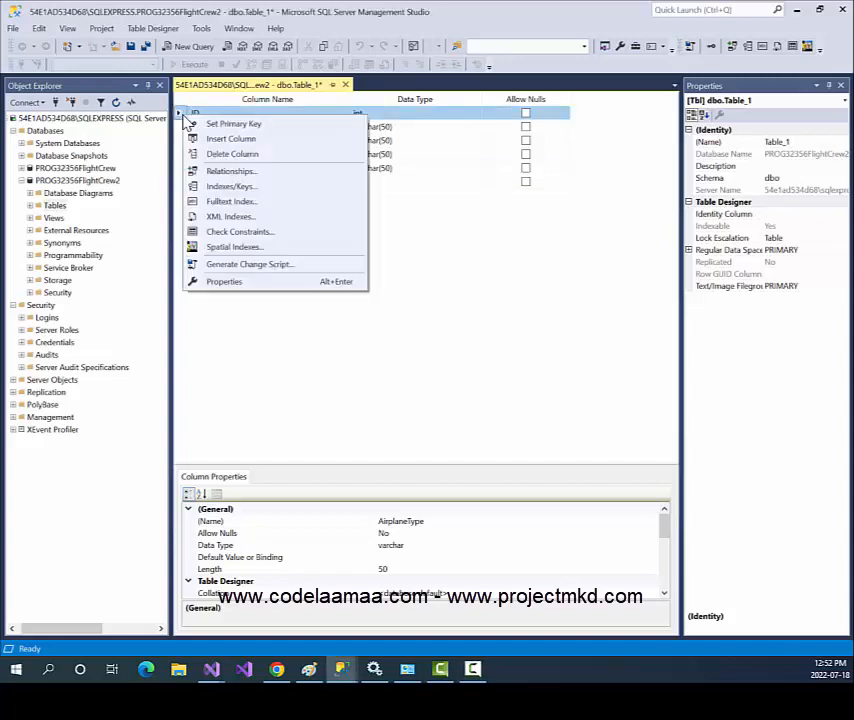
left_click(259, 133)
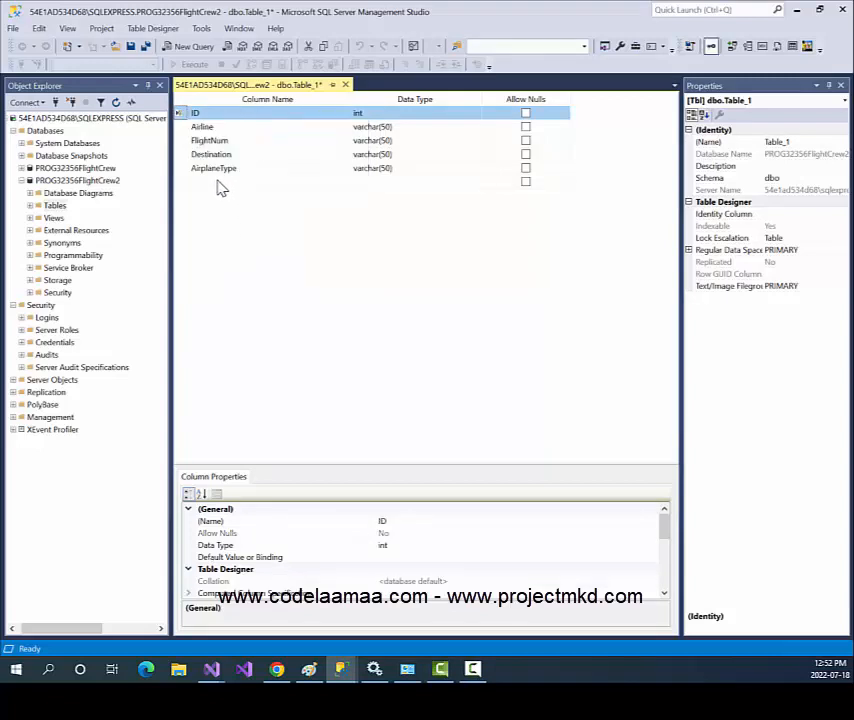
left_click(181, 127)
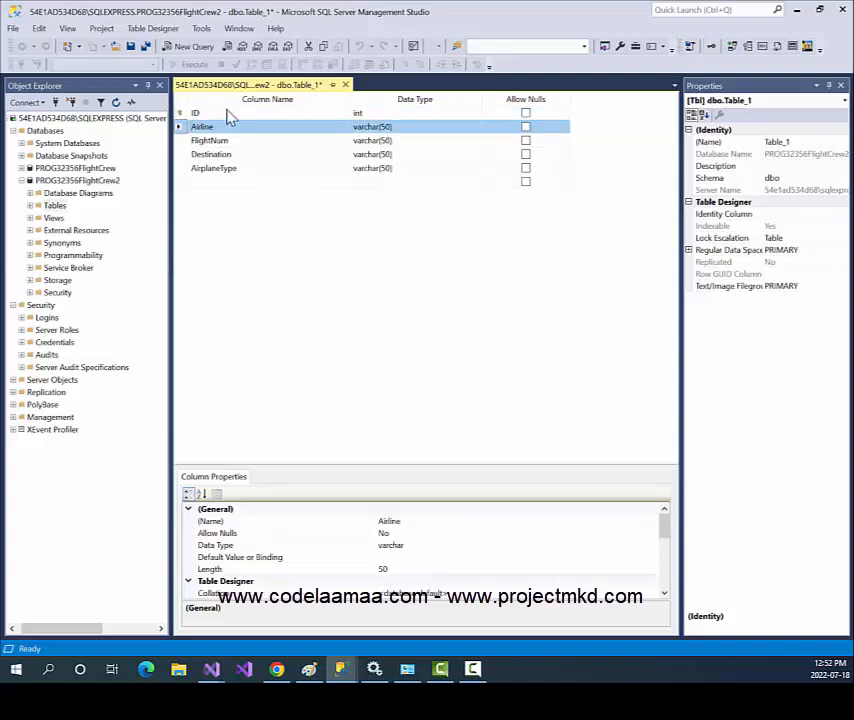
left_click(226, 116)
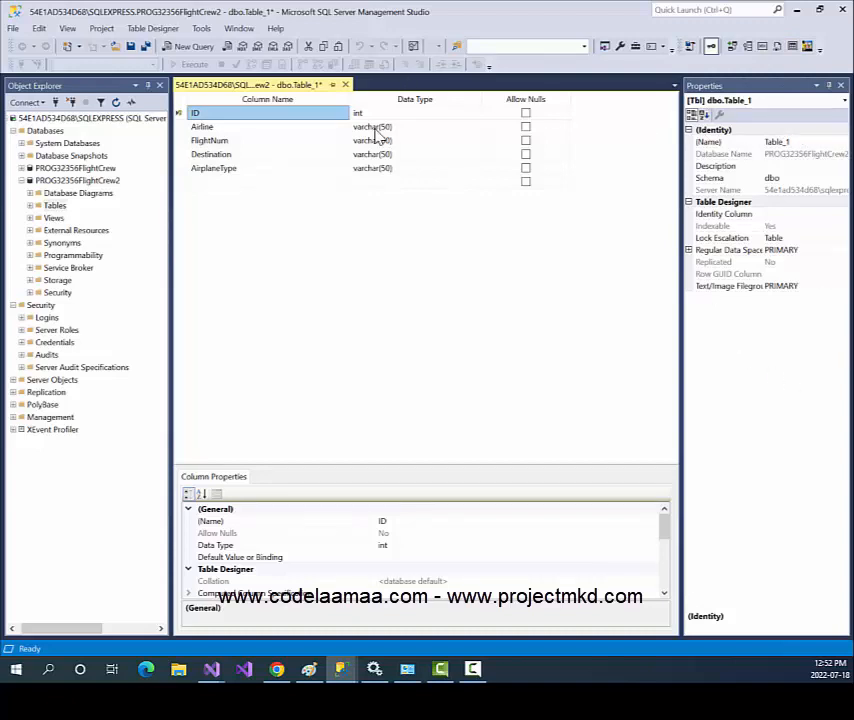
left_click(313, 155)
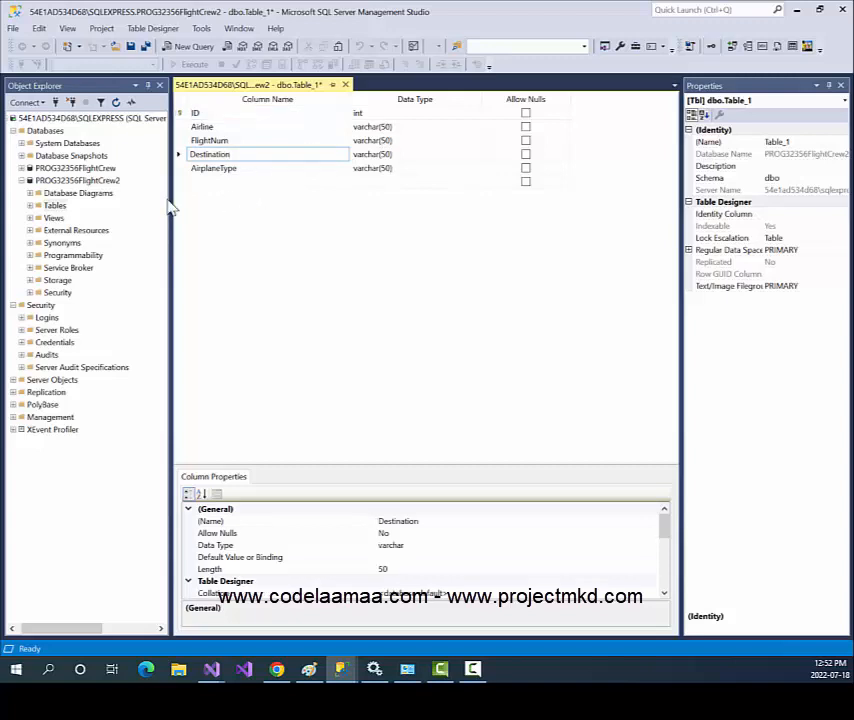
Show the Properties window and set the table's Identity Column to ID.
left_click(66, 30)
left_click(66, 32)
left_click(66, 33)
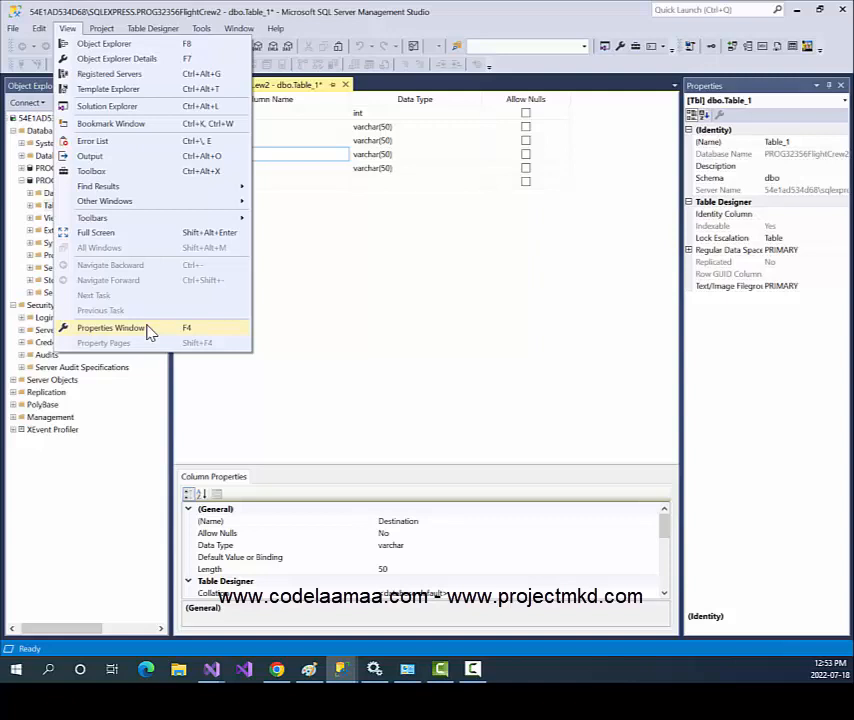
left_click(660, 390)
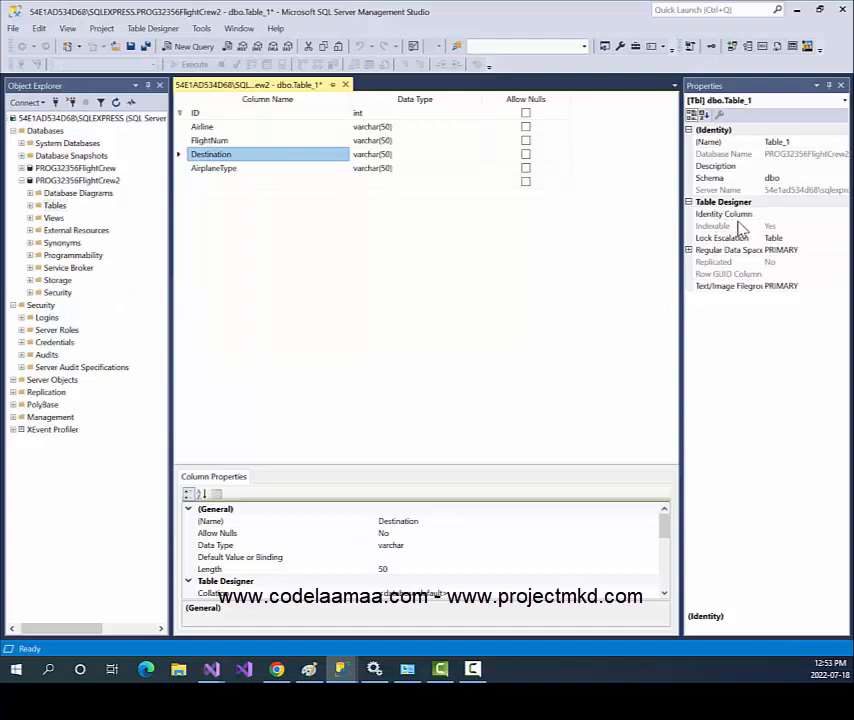
left_click(833, 214)
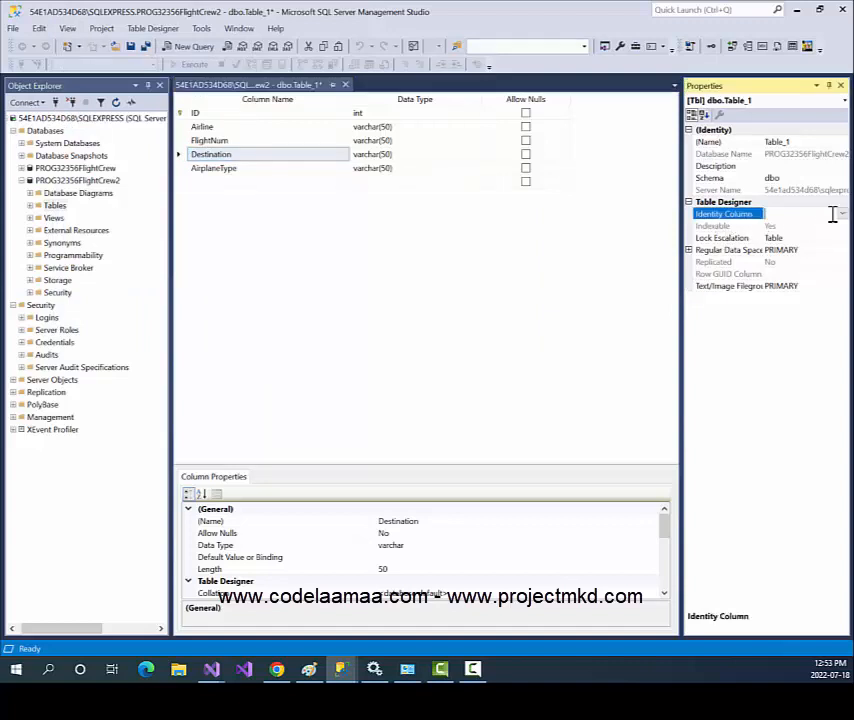
left_click(842, 214)
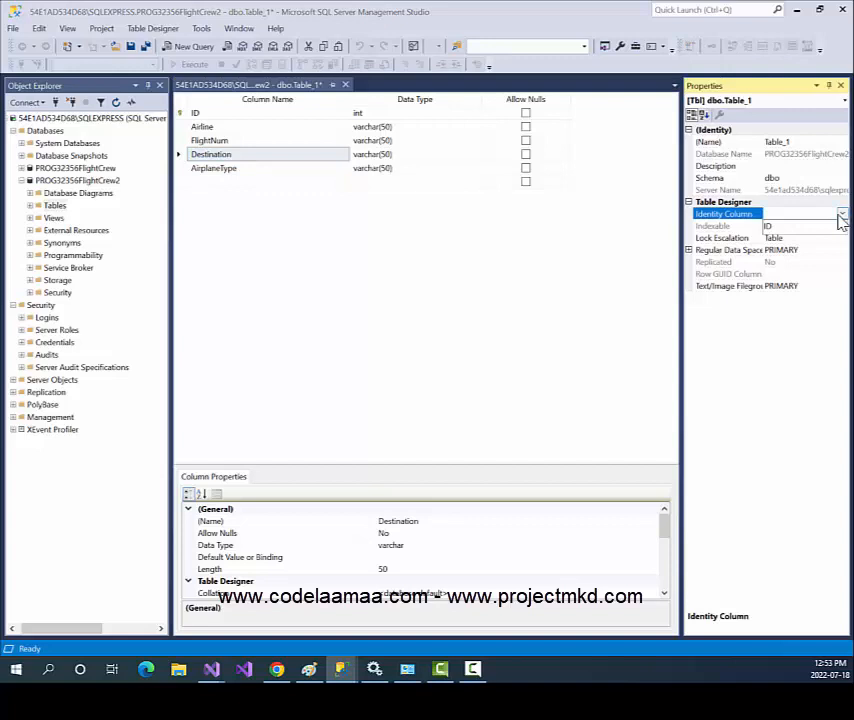
left_click(779, 229)
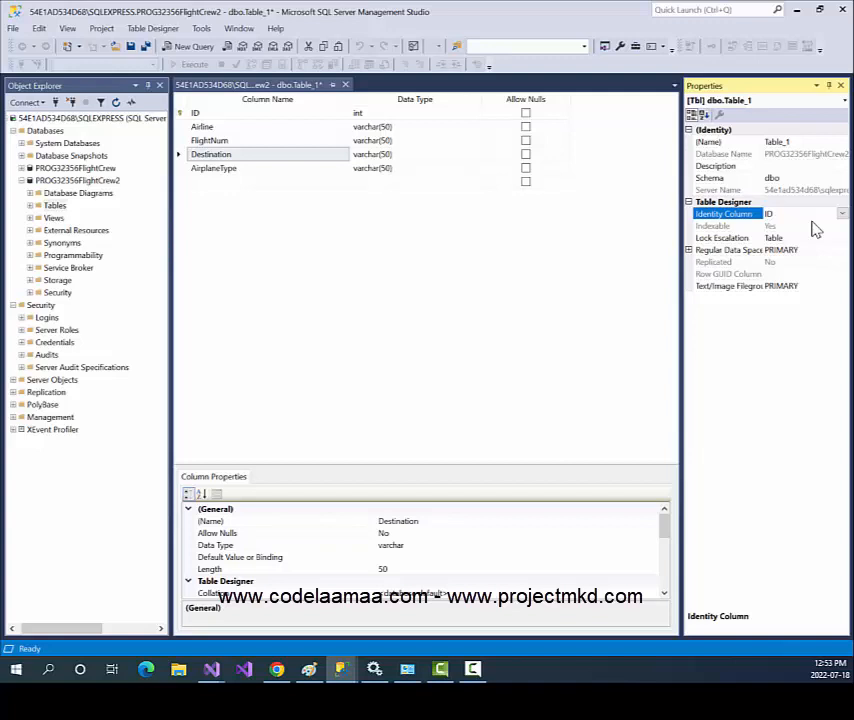
left_click(459, 325)
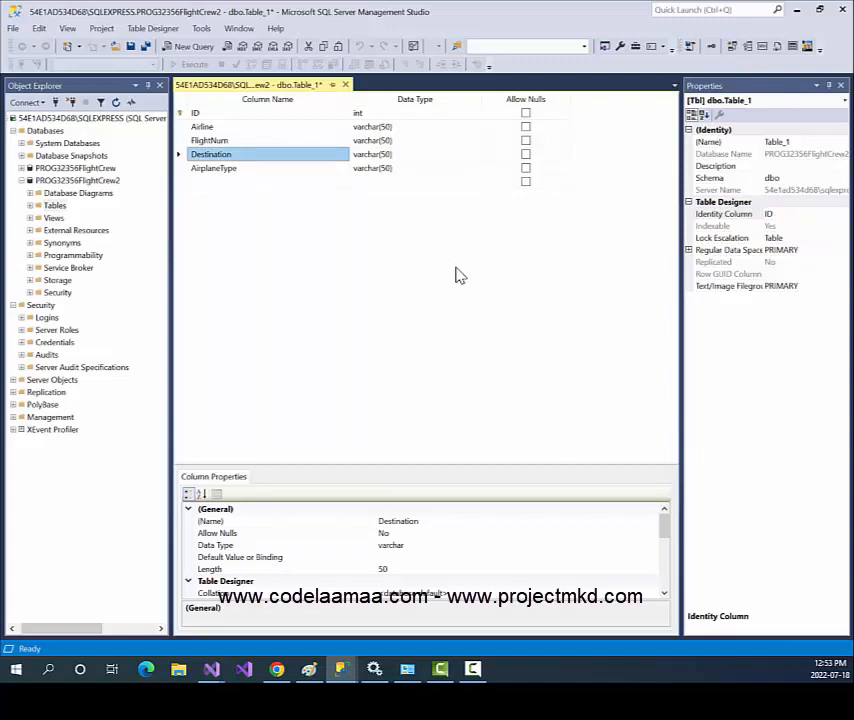
Save the new table with the name Flights.
key("ctrl+s")
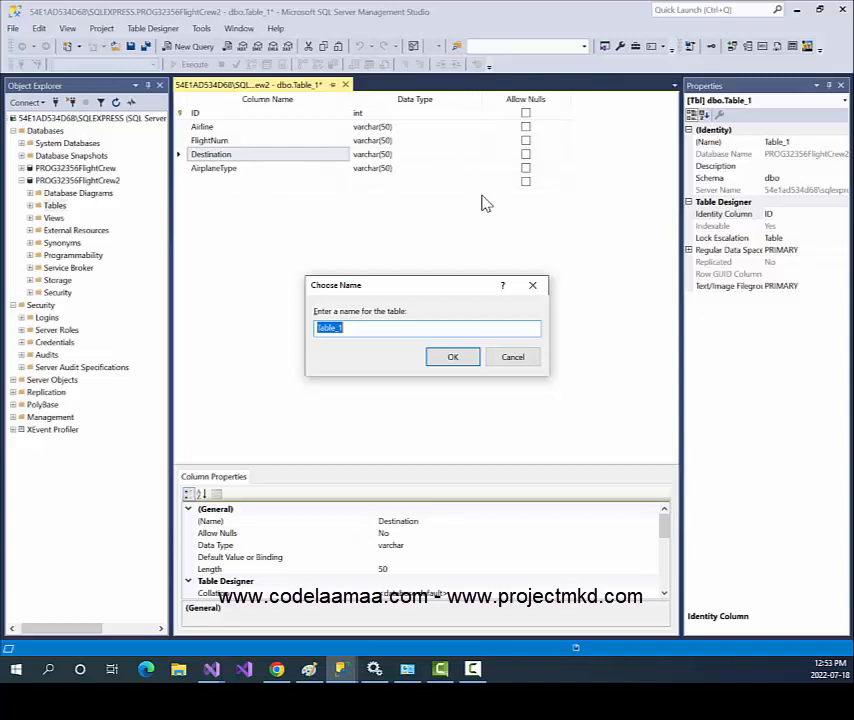
type("Flights")
key("Return")
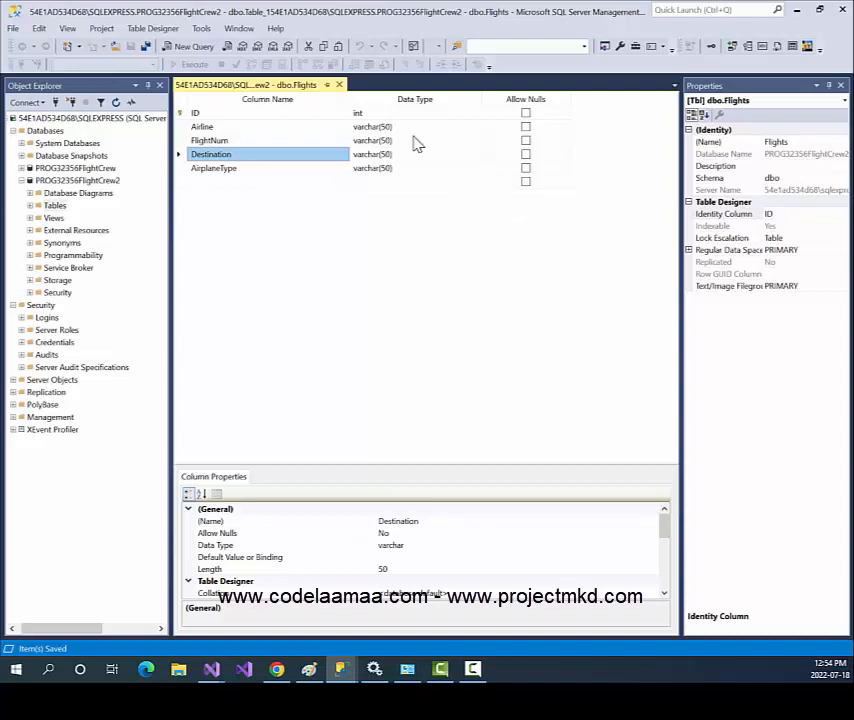
In Tools > Options Designers, turn off 'Prevent saving changes that require table re-creation'.
left_click(202, 30)
left_click(202, 31)
left_click(202, 30)
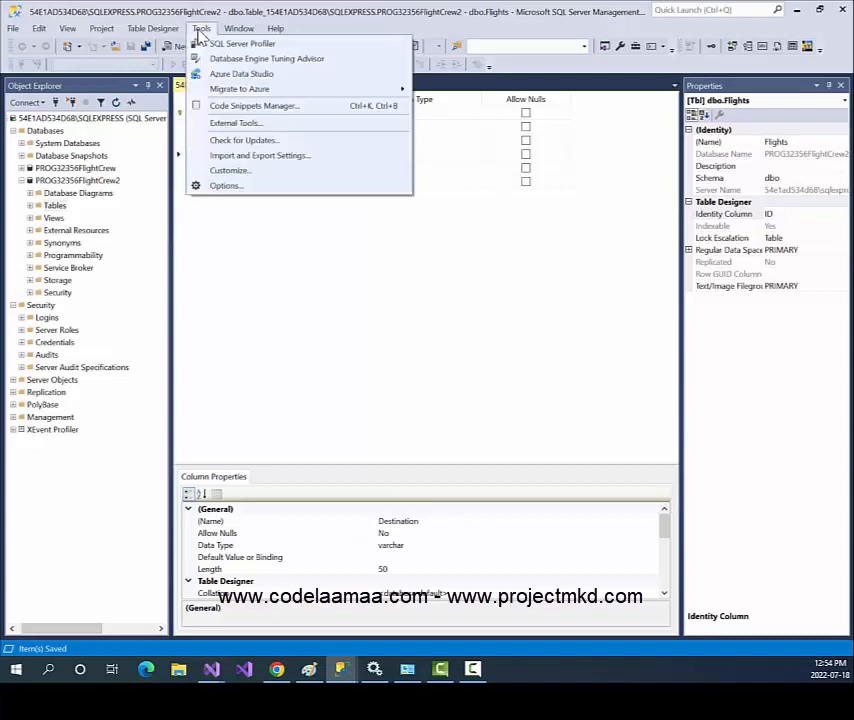
left_click(236, 186)
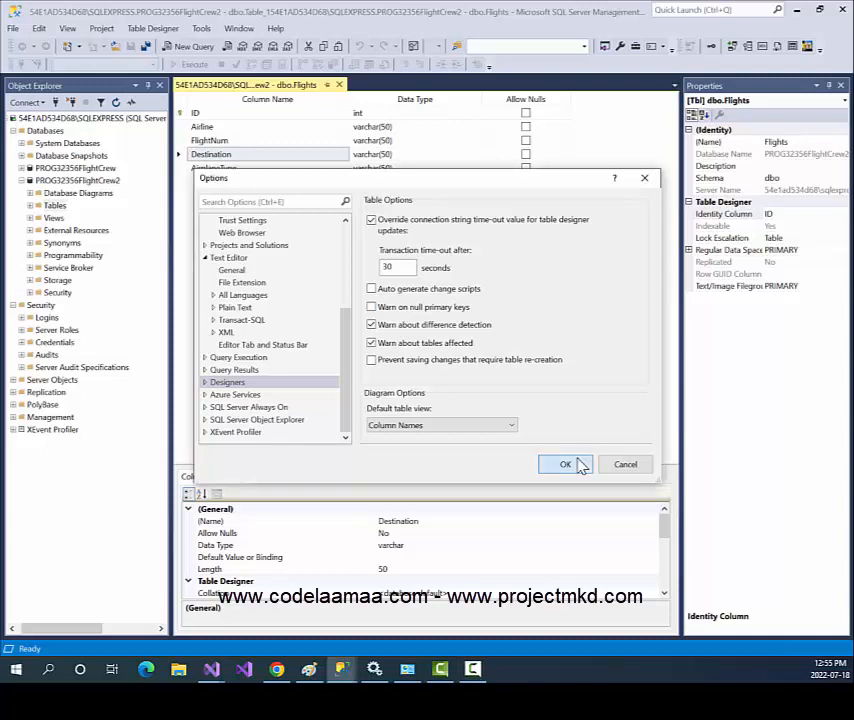
left_click(579, 464)
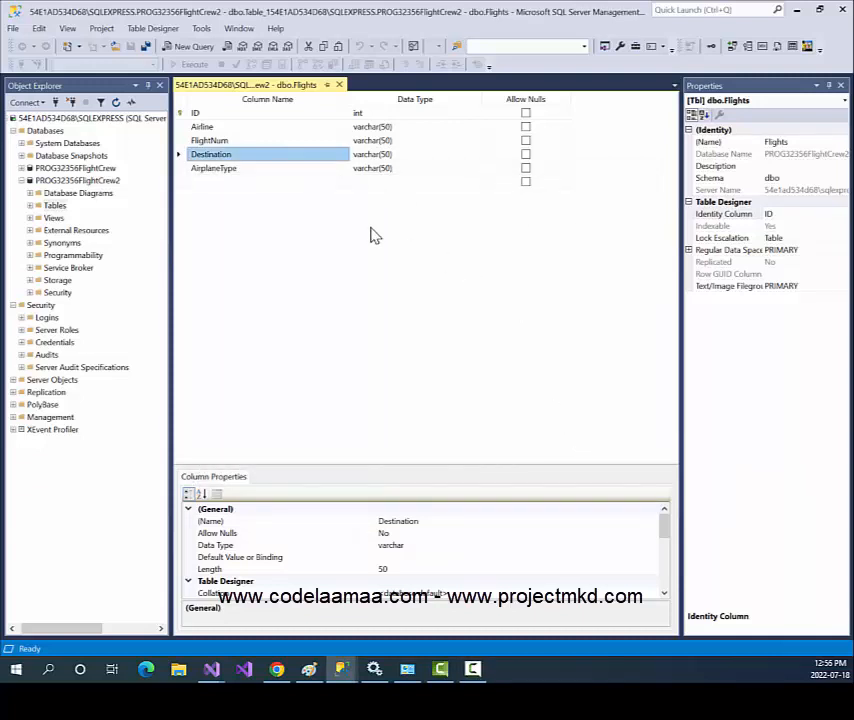
Start a new table design whose first column, ID, is int and disallows nulls.
right_click(54, 207)
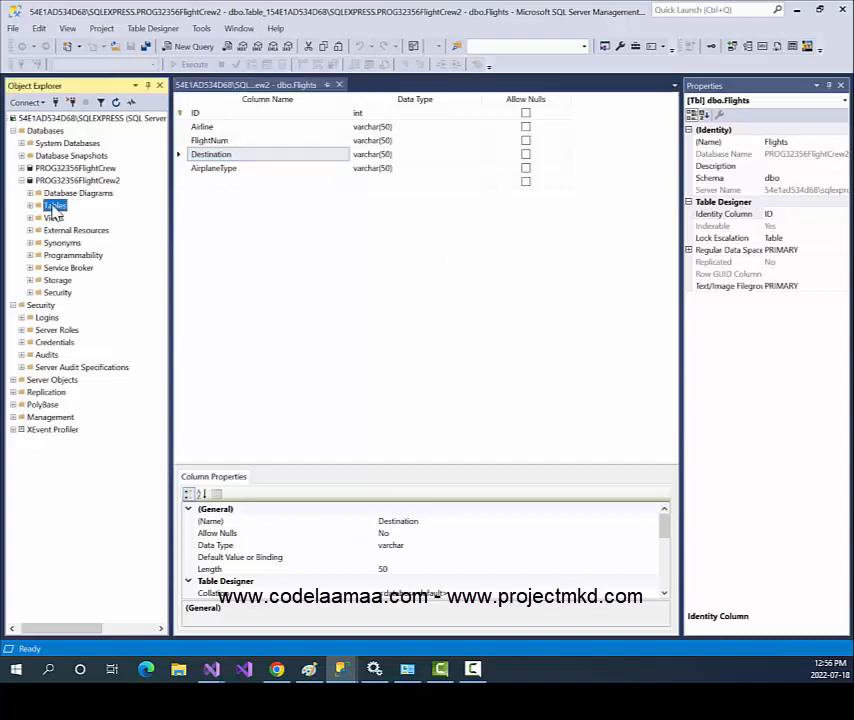
mouse_move(92, 215)
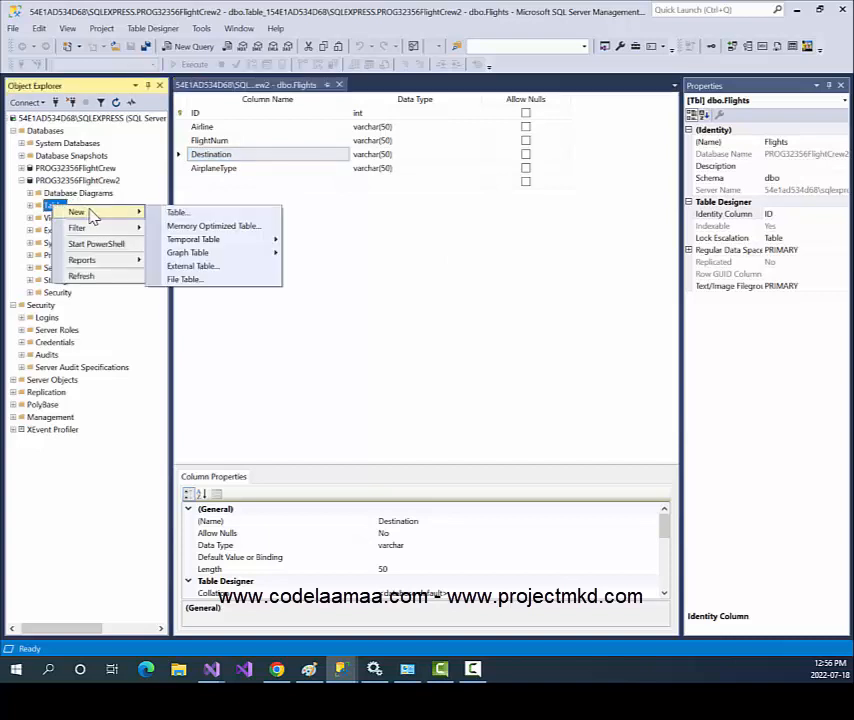
left_click(166, 213)
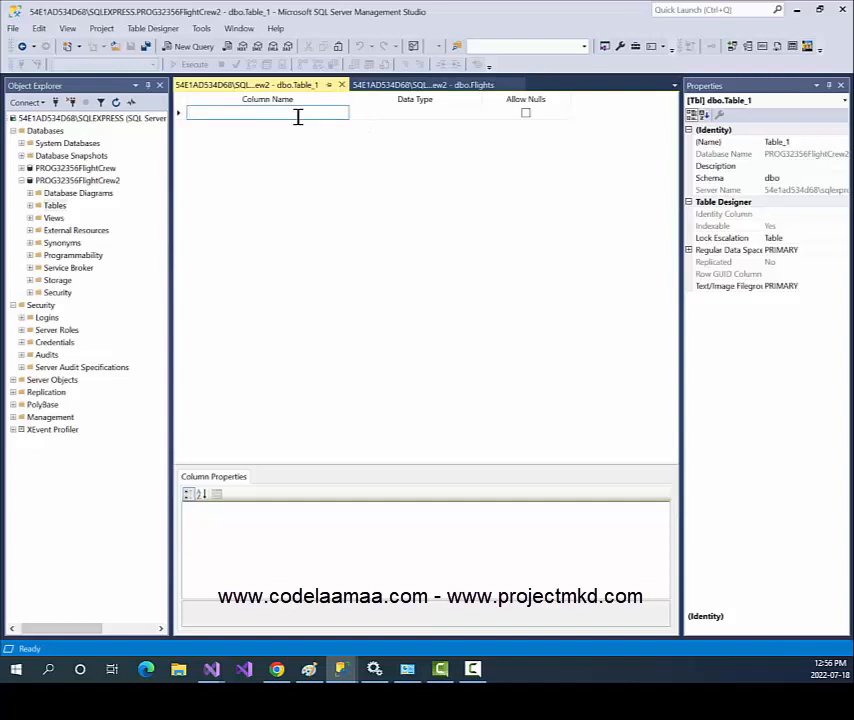
type("ID")
key("Tab")
type("int")
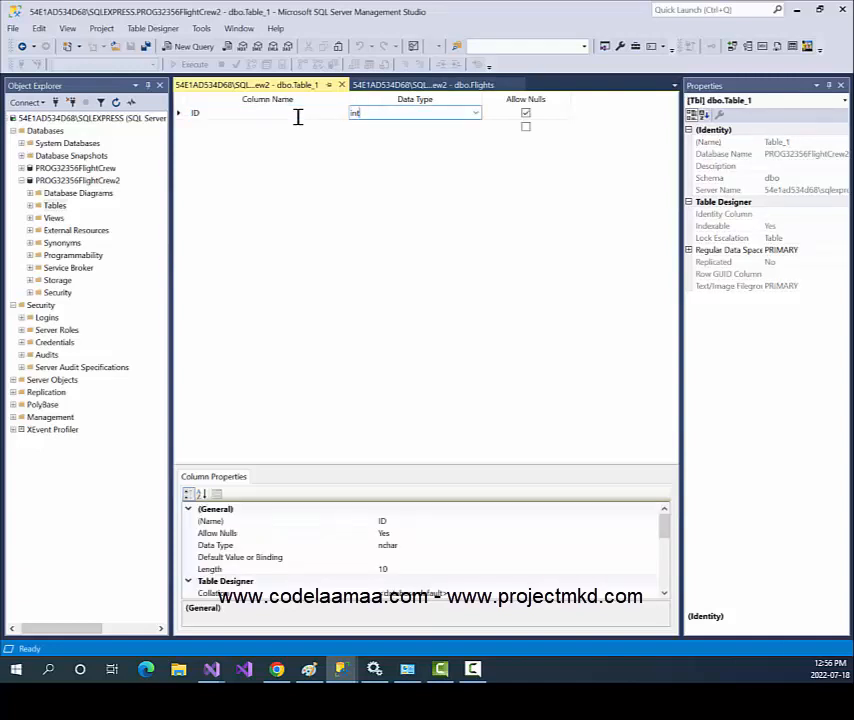
key("Tab")
key("space")
key("Tab")
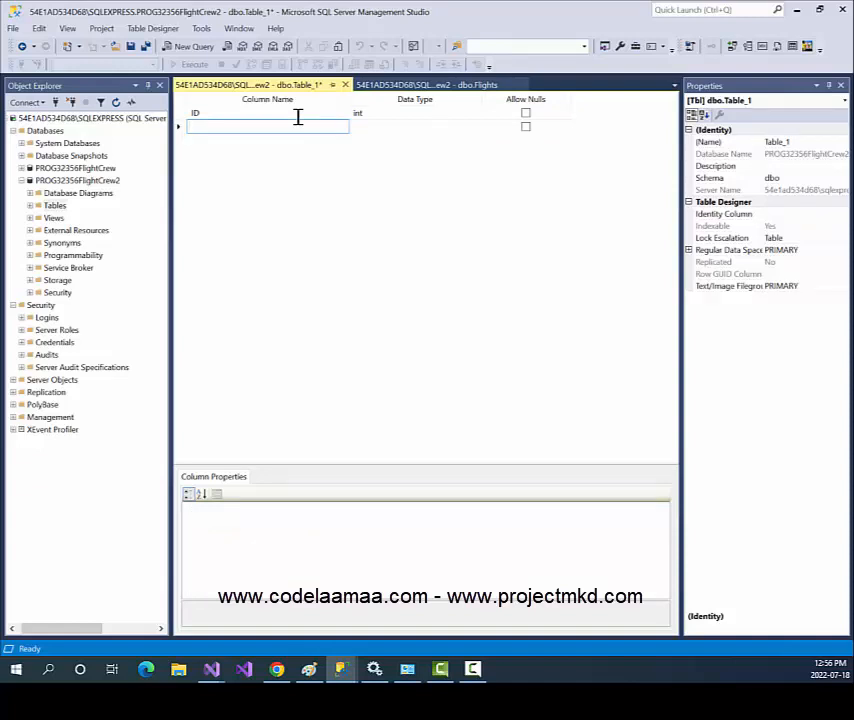
Add Name, Email and Address columns as varchar(50), each disallowing nulls.
type("Name")
key("Tab")
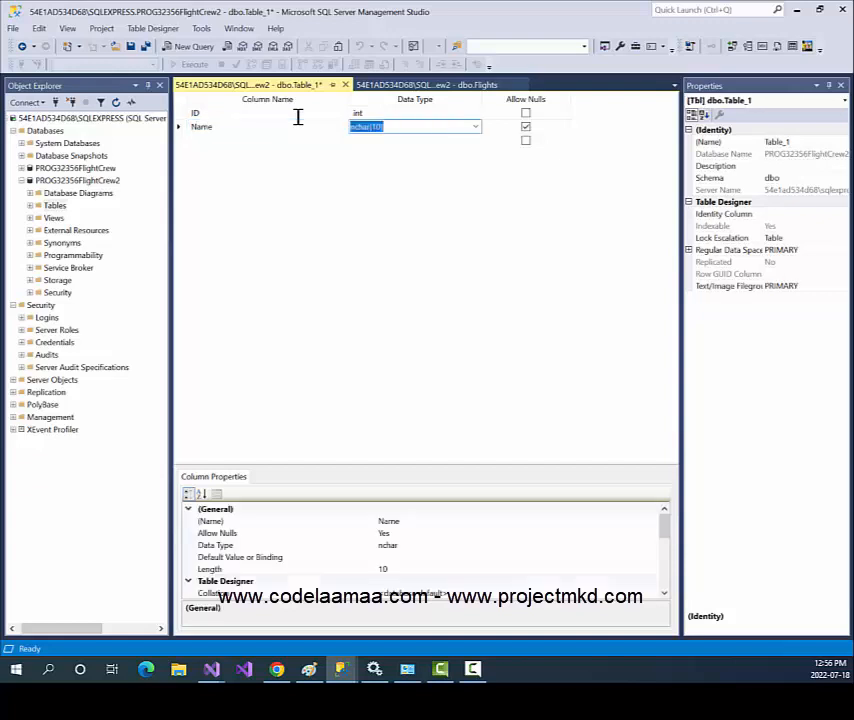
type("varcha")
key("Tab")
key("space")
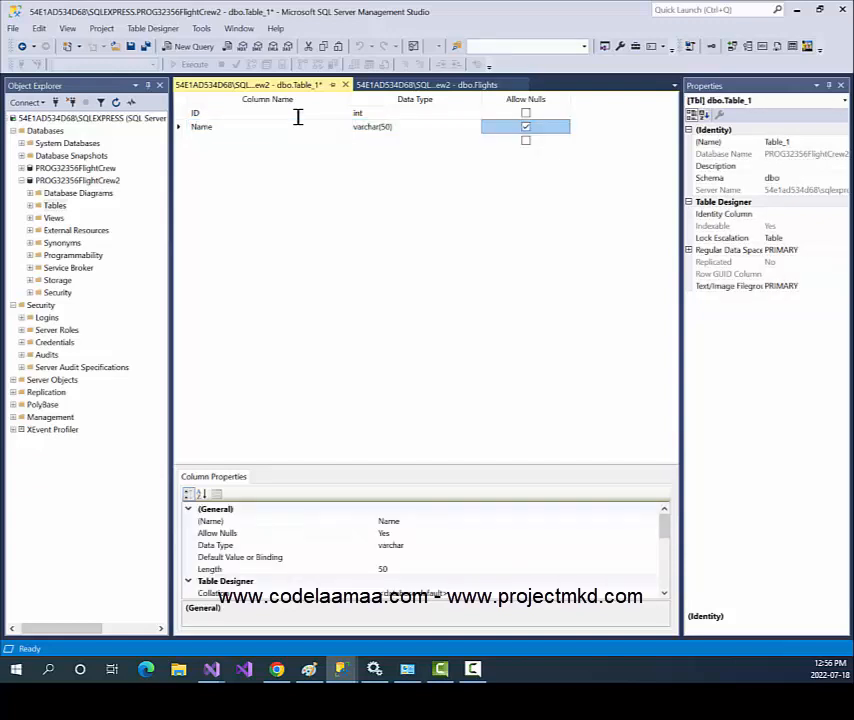
key("Tab")
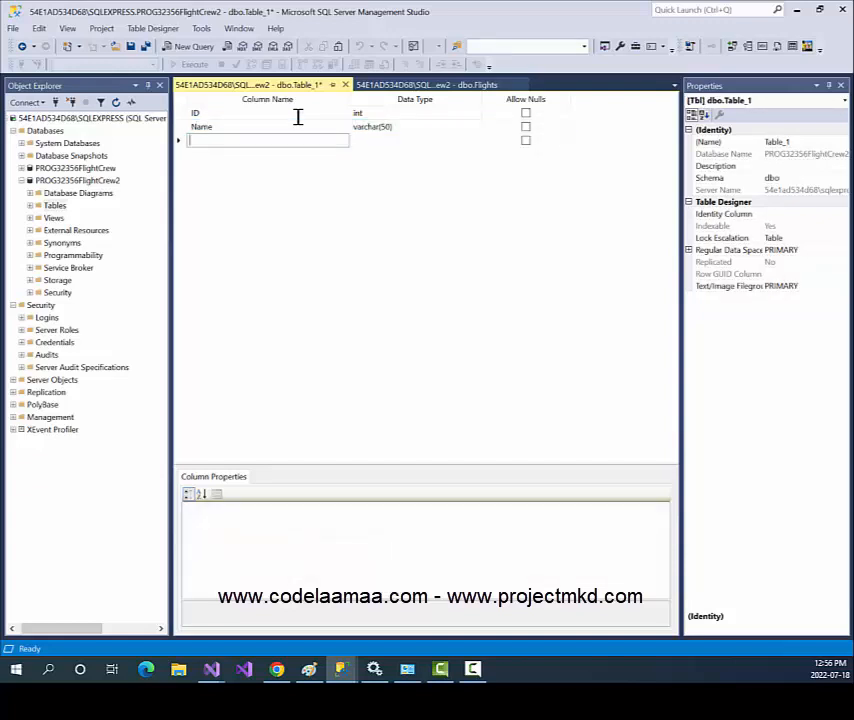
type("Email")
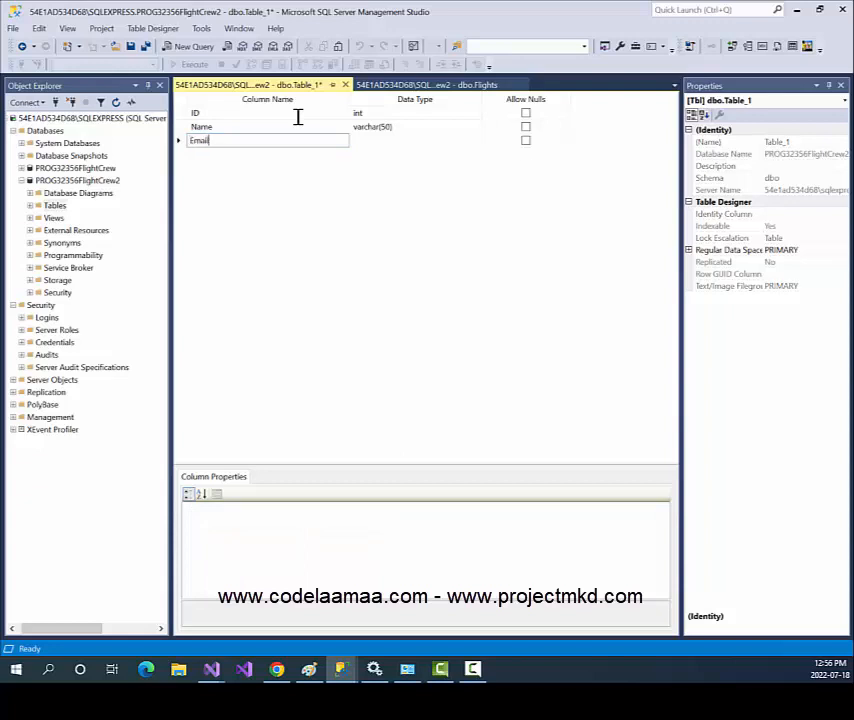
key("Tab")
type("var")
key("Tab")
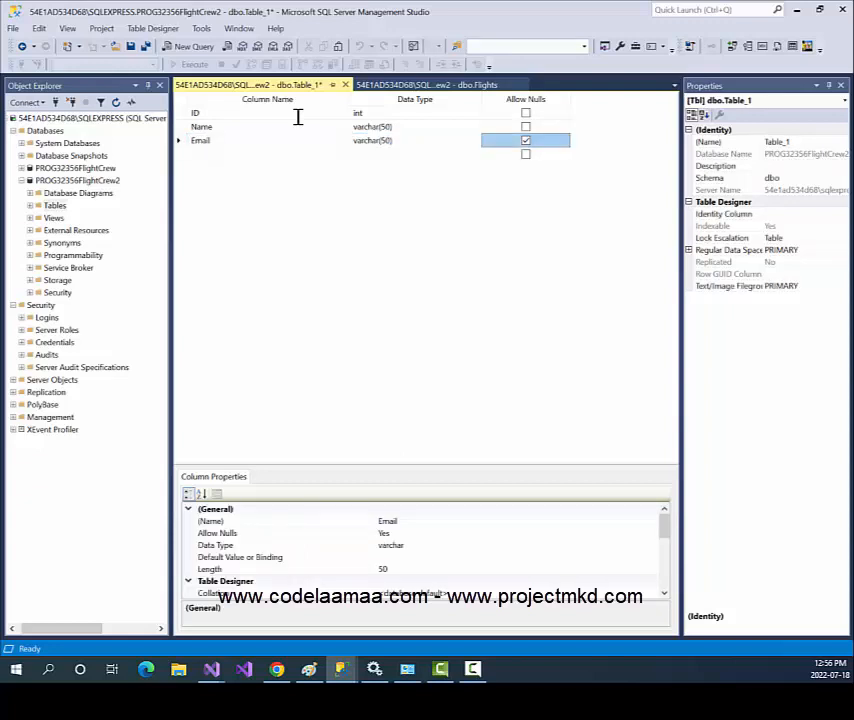
key("space")
key("Tab")
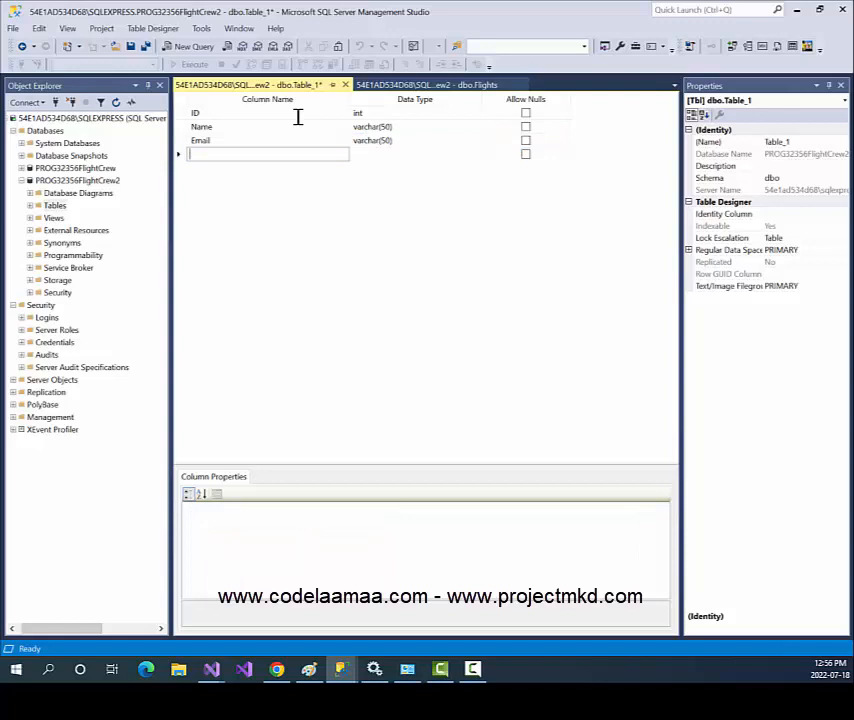
type("Address")
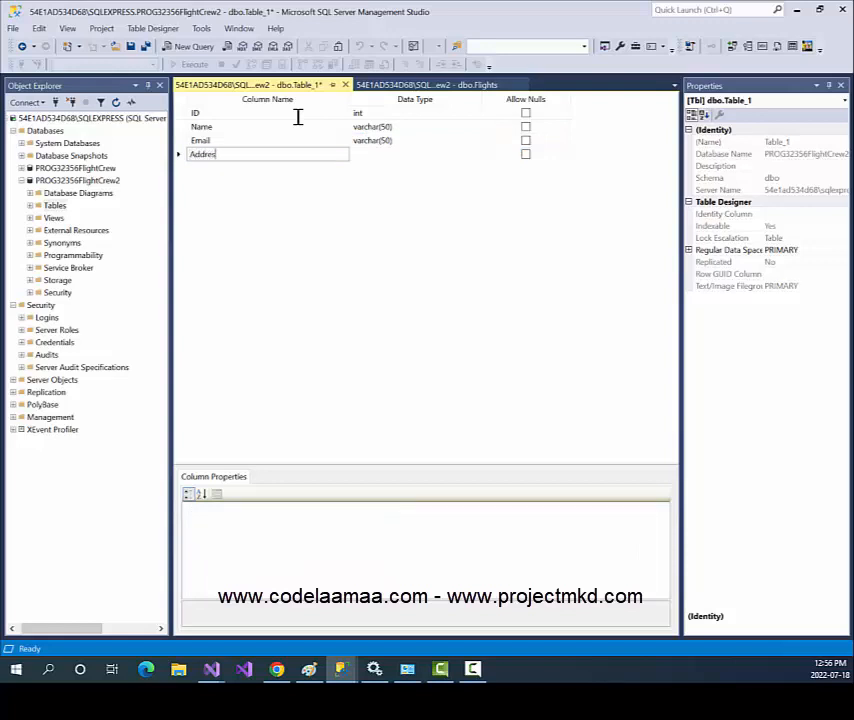
key("Tab")
type("var")
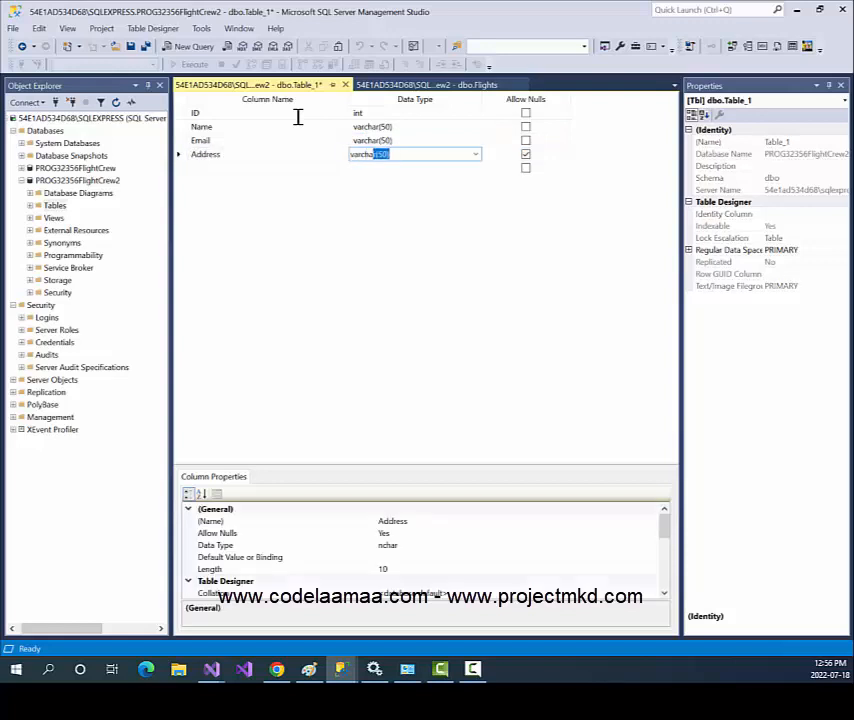
key("Tab")
key("space")
key("Tab")
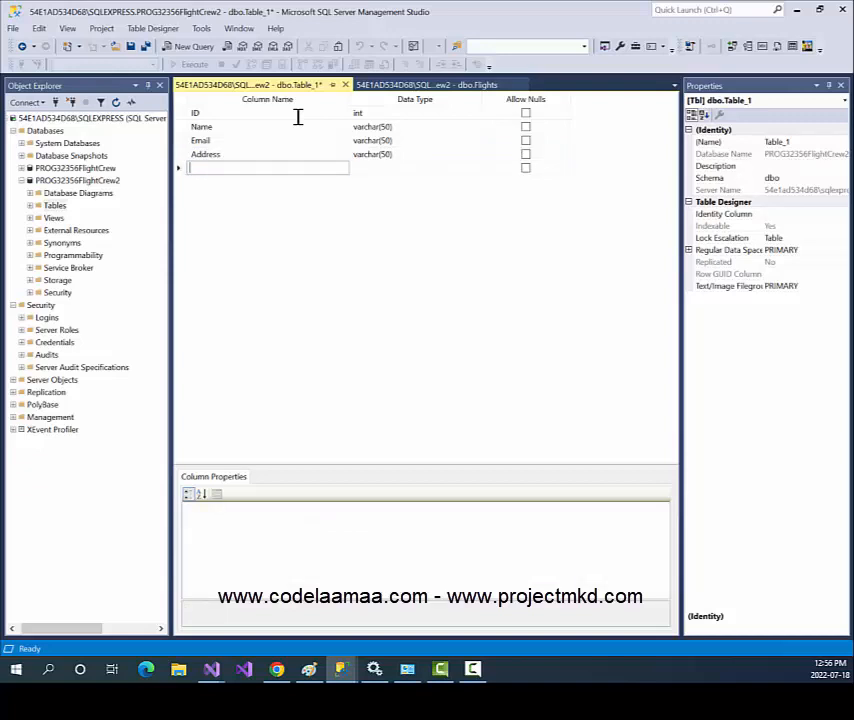
Add Age and Flight columns as int, both disallowing nulls.
type("Age")
key("Tab")
type("int")
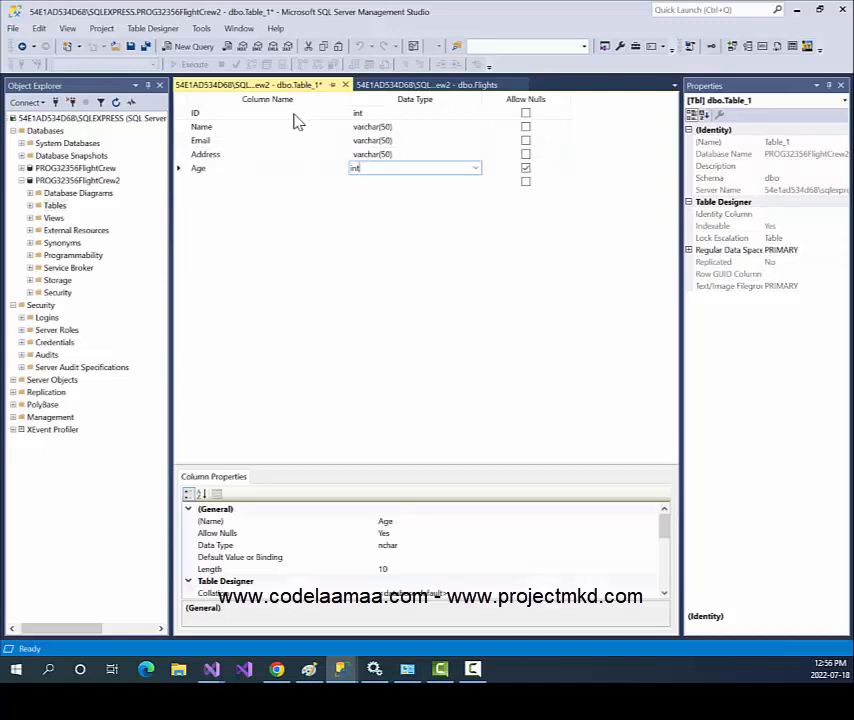
key("Tab")
key("space")
key("Tab")
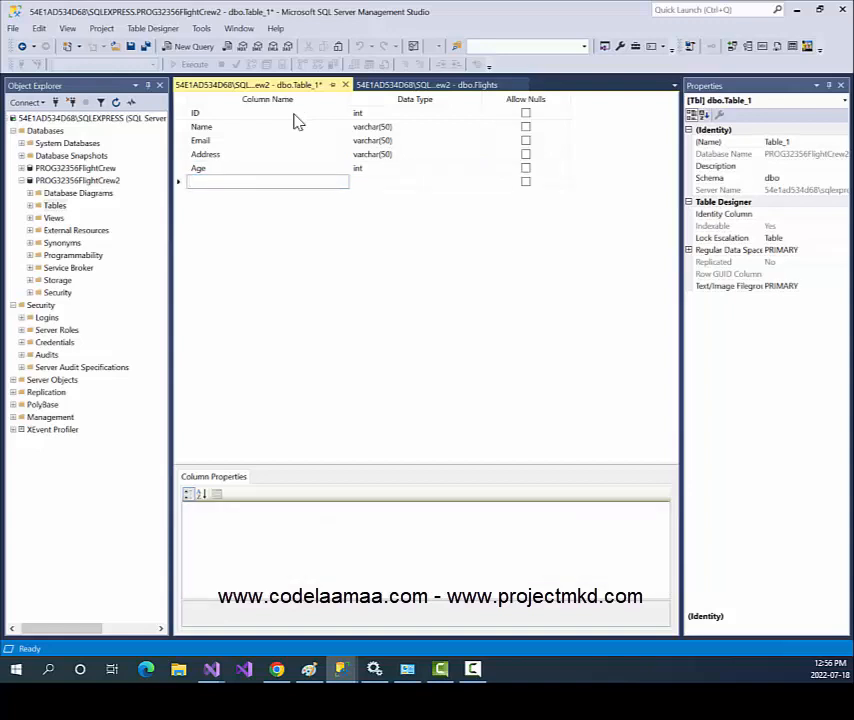
type("Flight")
key("Tab")
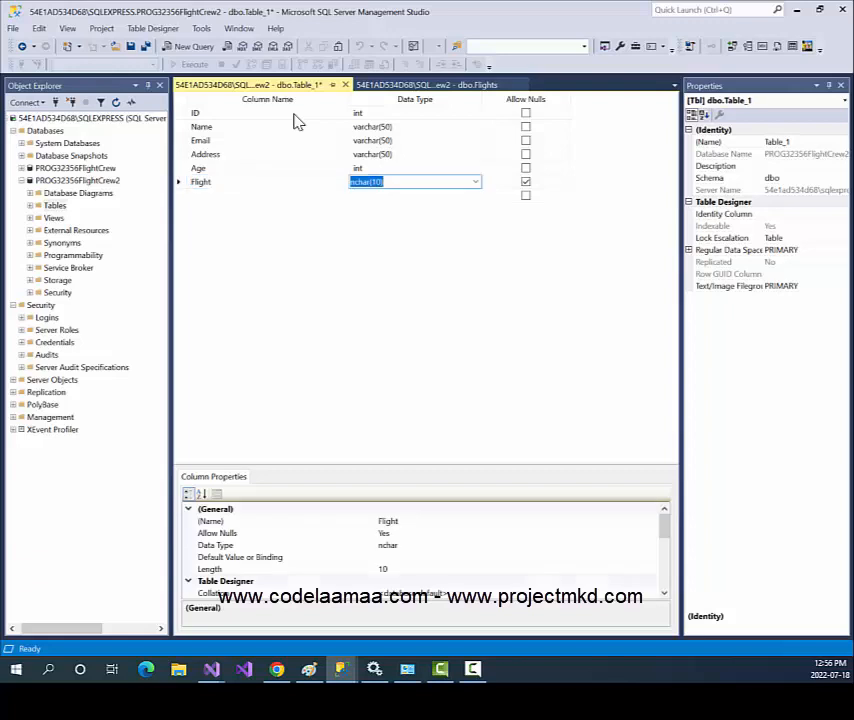
type("int")
key("Tab")
key("space")
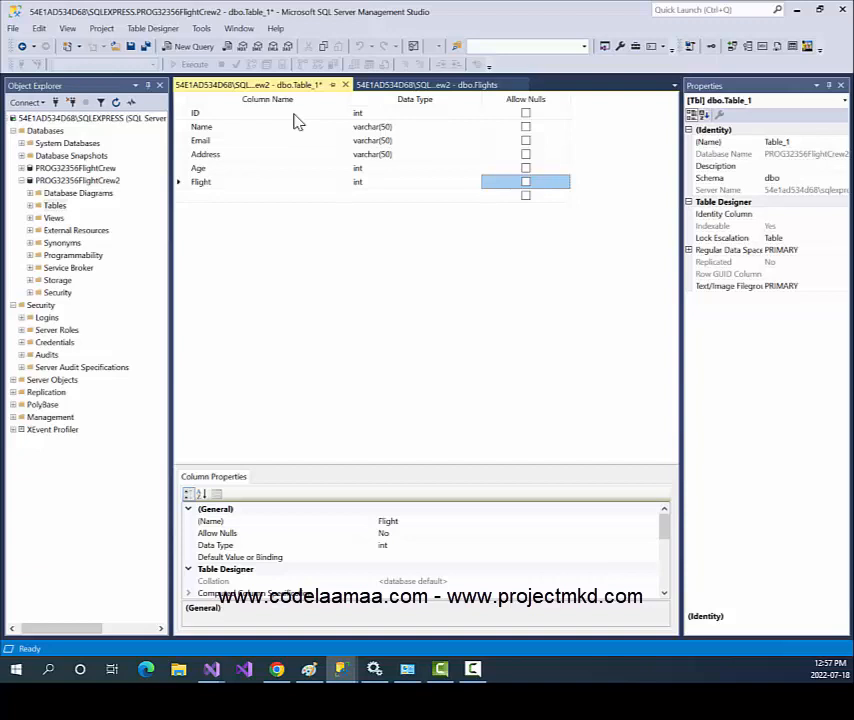
Set ID as the table's primary key and choose ID as its Identity Column.
right_click(181, 114)
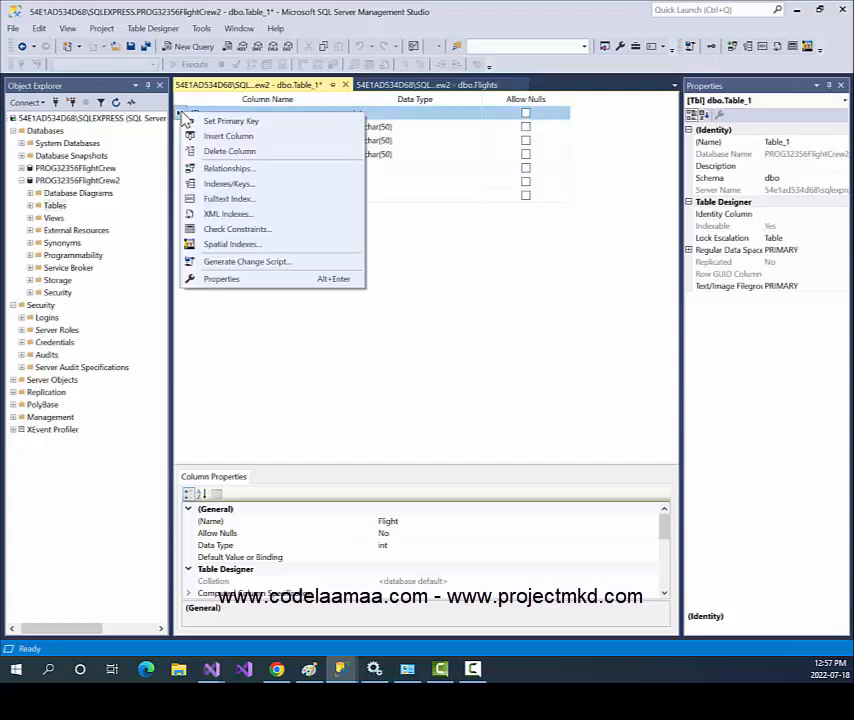
left_click(236, 122)
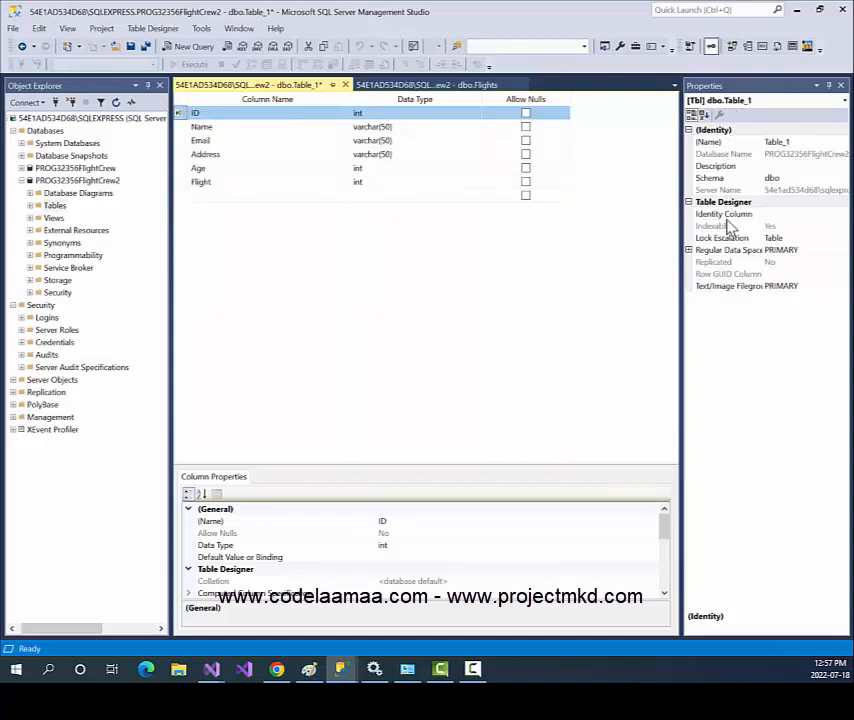
left_click(831, 215)
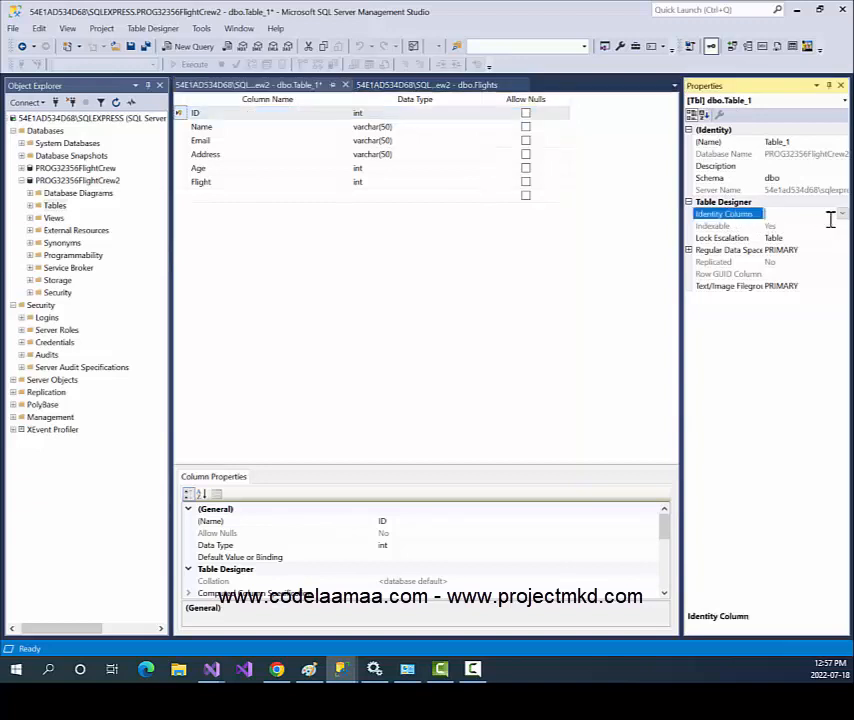
left_click(842, 215)
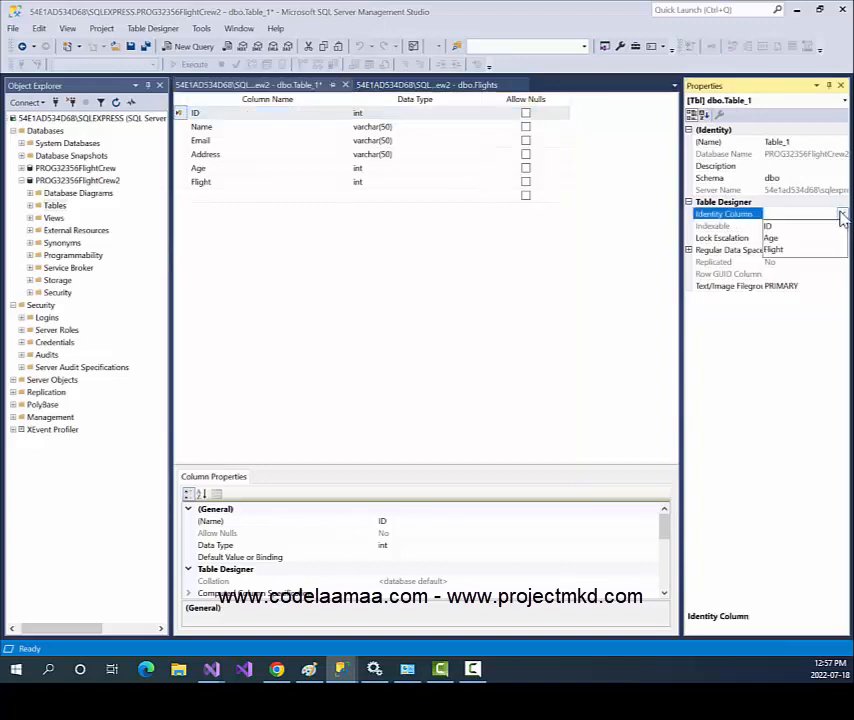
left_click(780, 227)
left_click(554, 242)
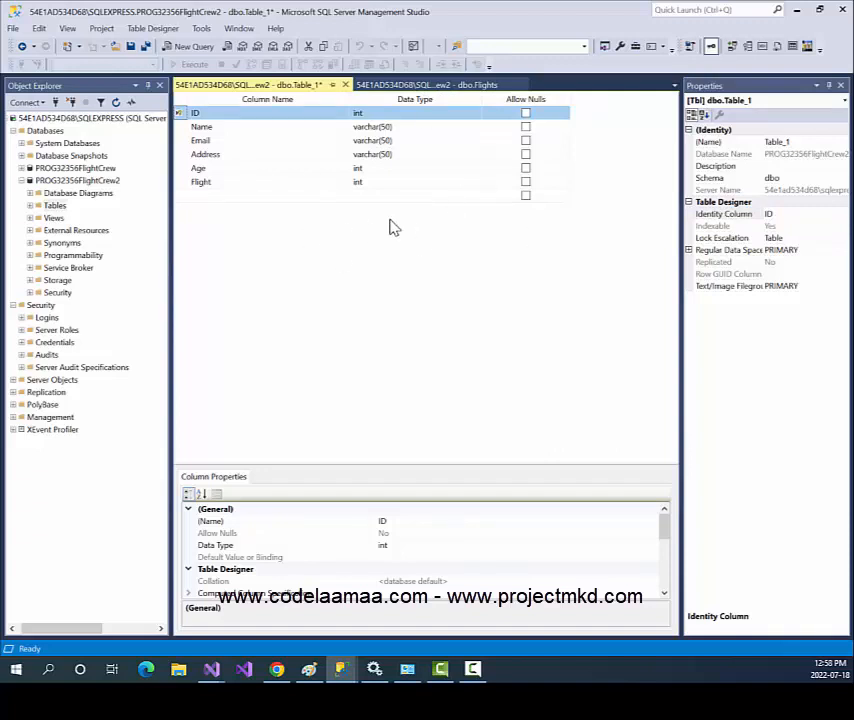
Save the new table design with the name 'Users'.
key("ctrl+s")
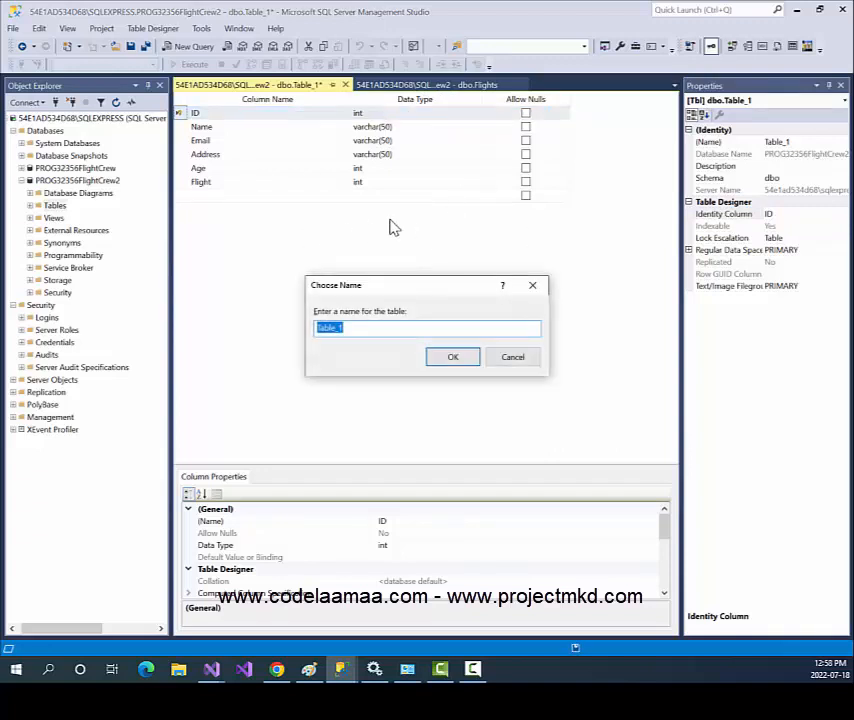
type("Users")
left_click(452, 360)
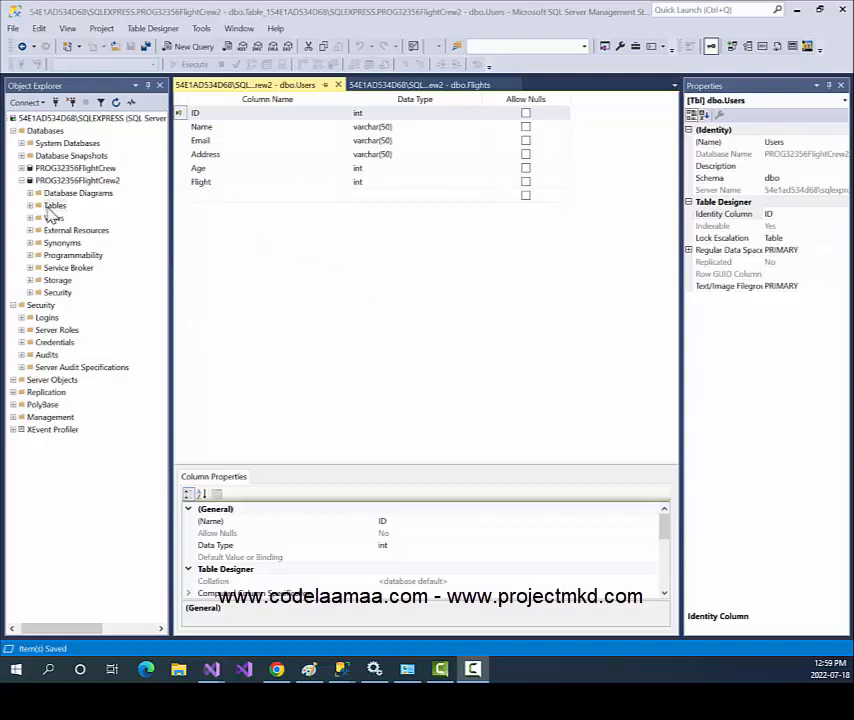
Expand and refresh the Tables list so dbo.Users shows beside dbo.Flights, then right-click dbo.Flights.
left_click(32, 205)
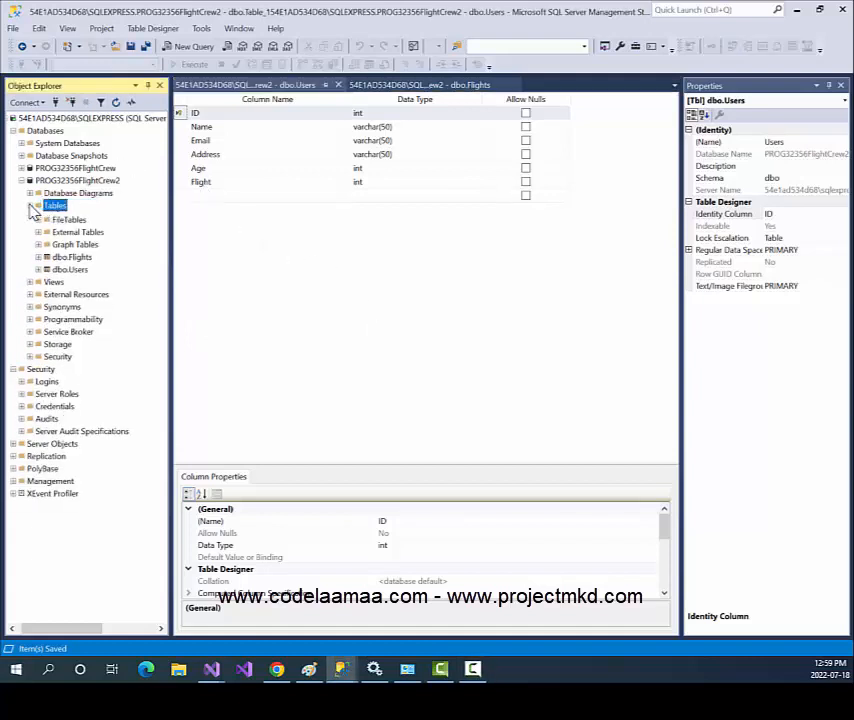
left_click(32, 205)
left_click(31, 206)
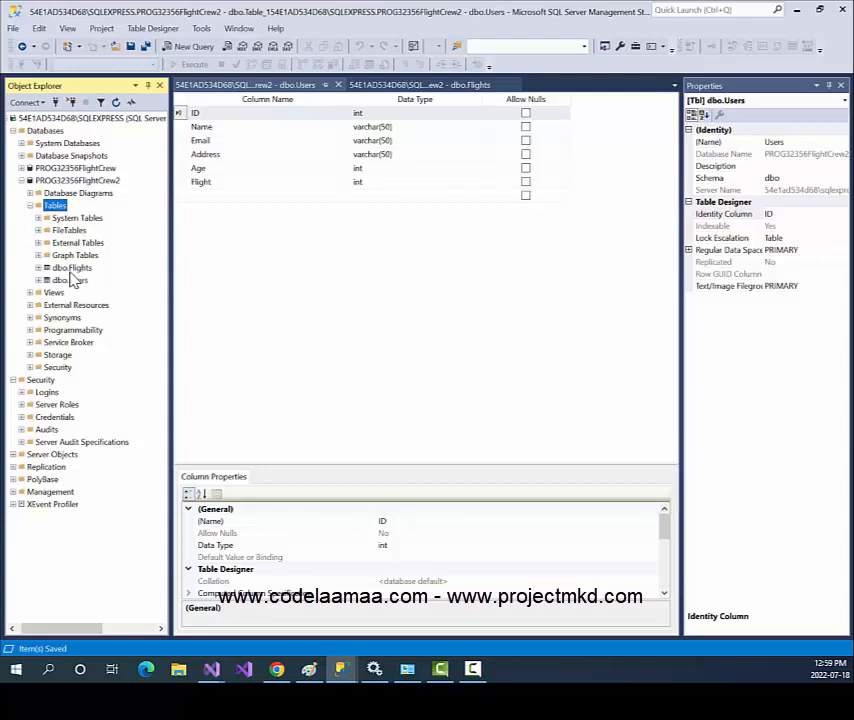
left_click(117, 103)
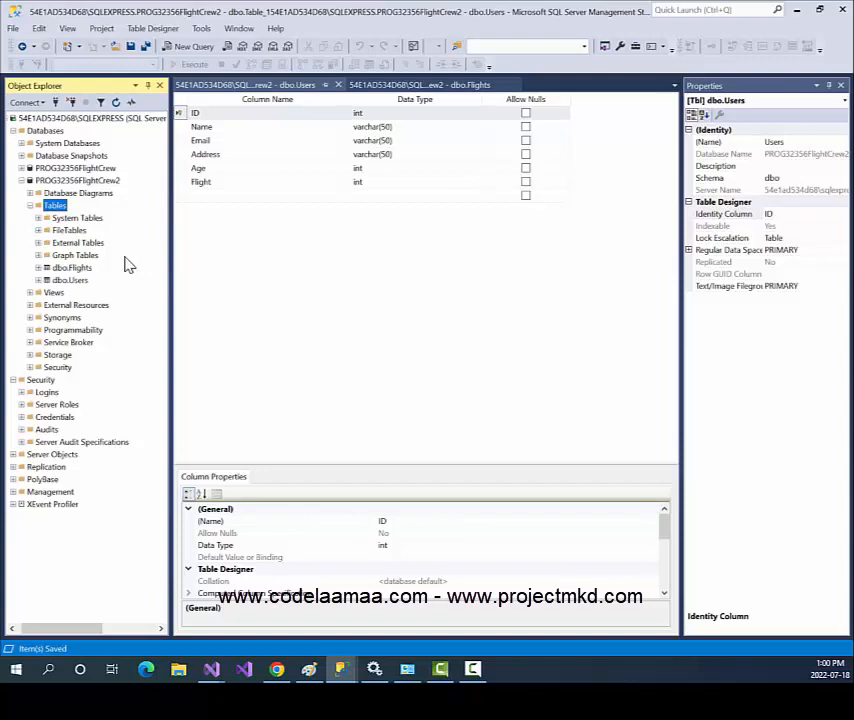
right_click(80, 268)
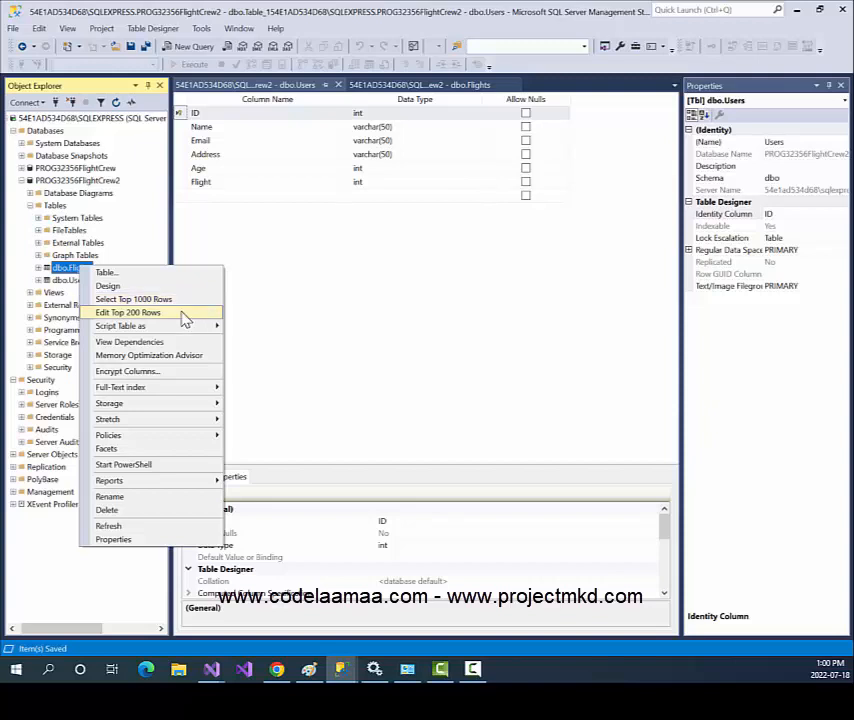
Edit dbo.Flights and enter American Airlines, AA333, London, Airbus 330 as the first row.
left_click(184, 315)
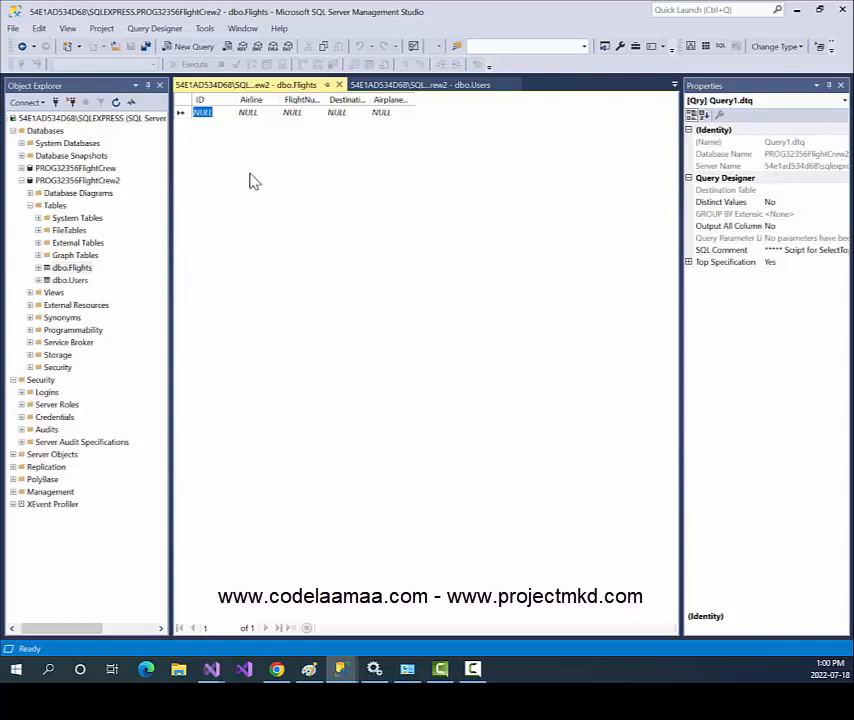
key("Tab")
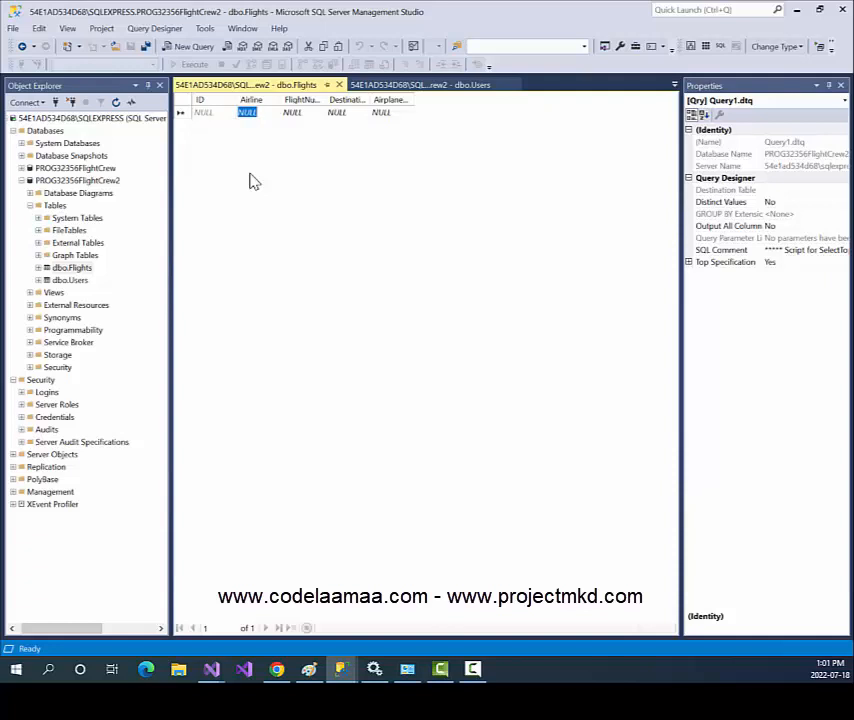
type("American")
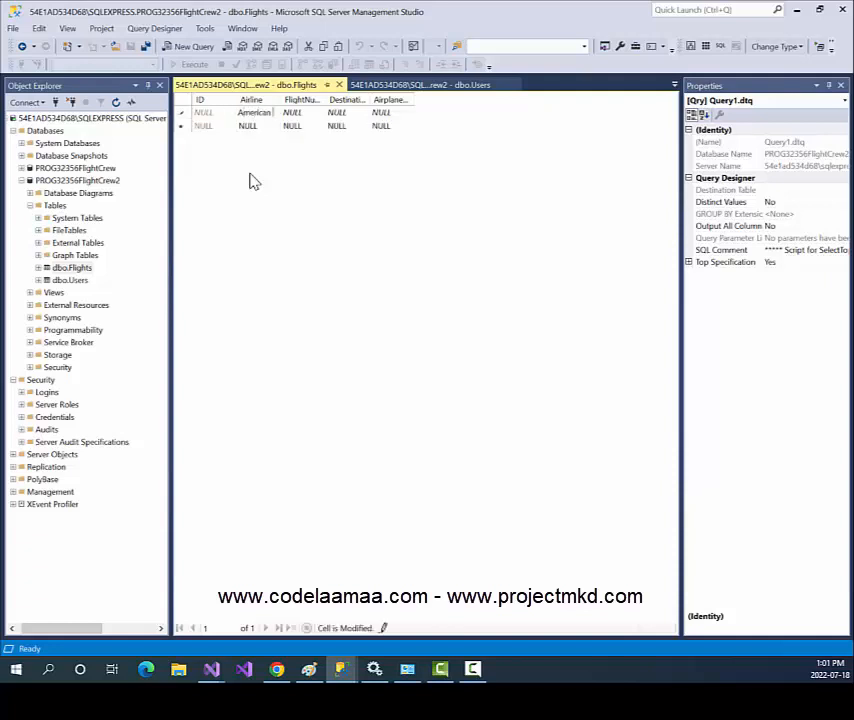
type(" Airlines")
key("Tab")
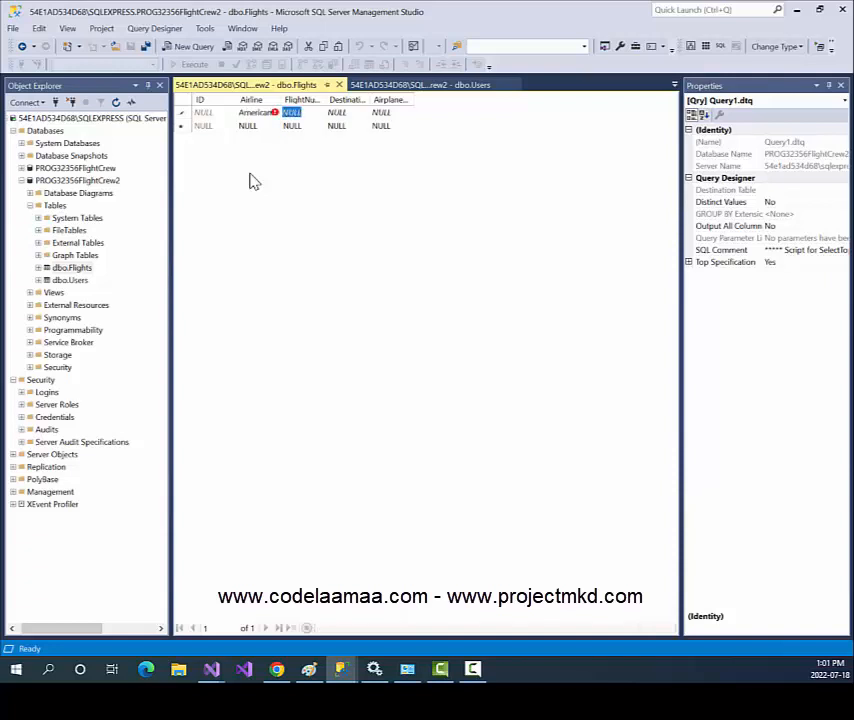
type("AA333")
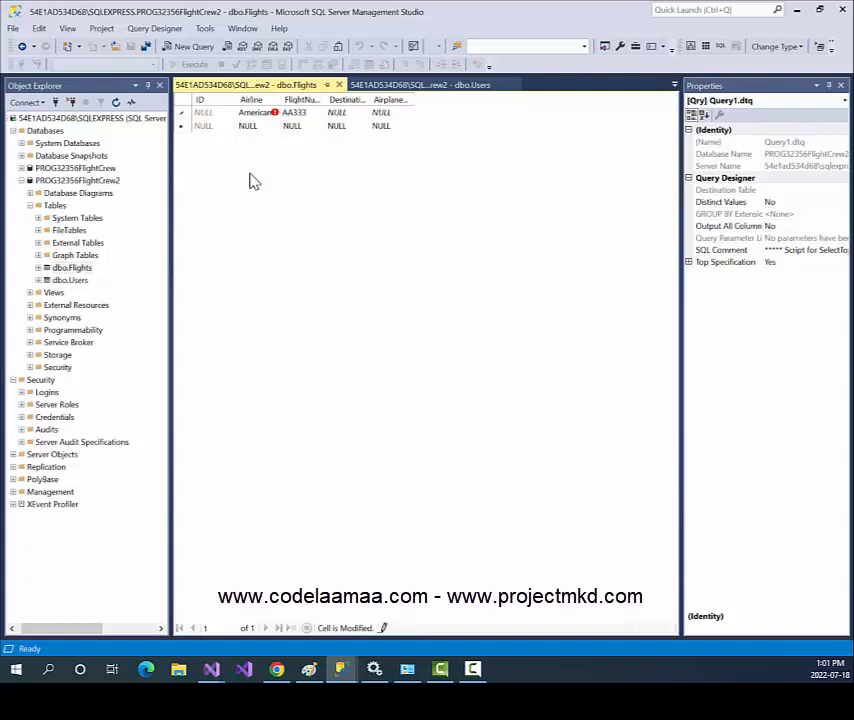
key("Tab")
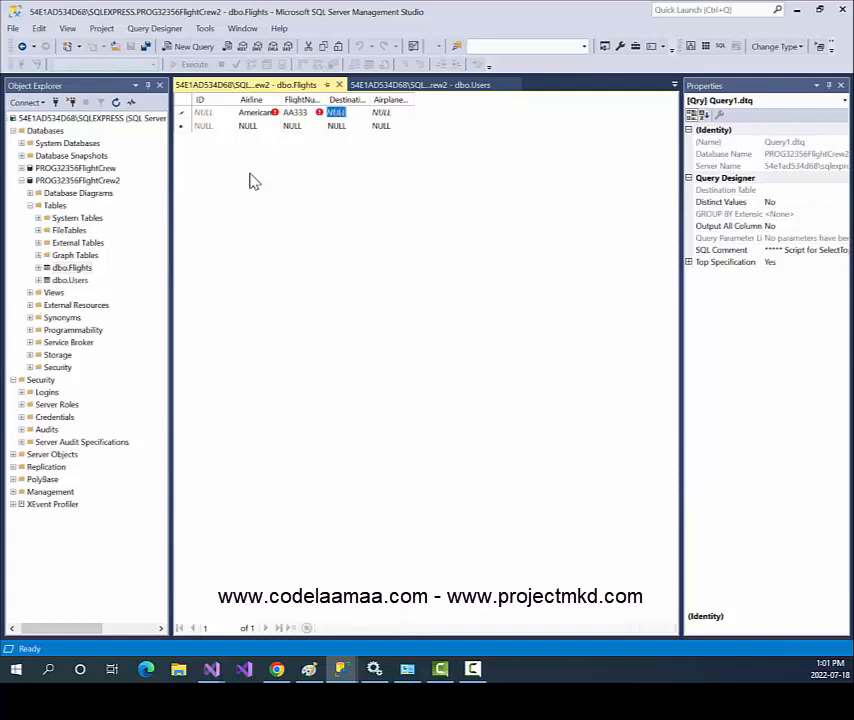
type("London")
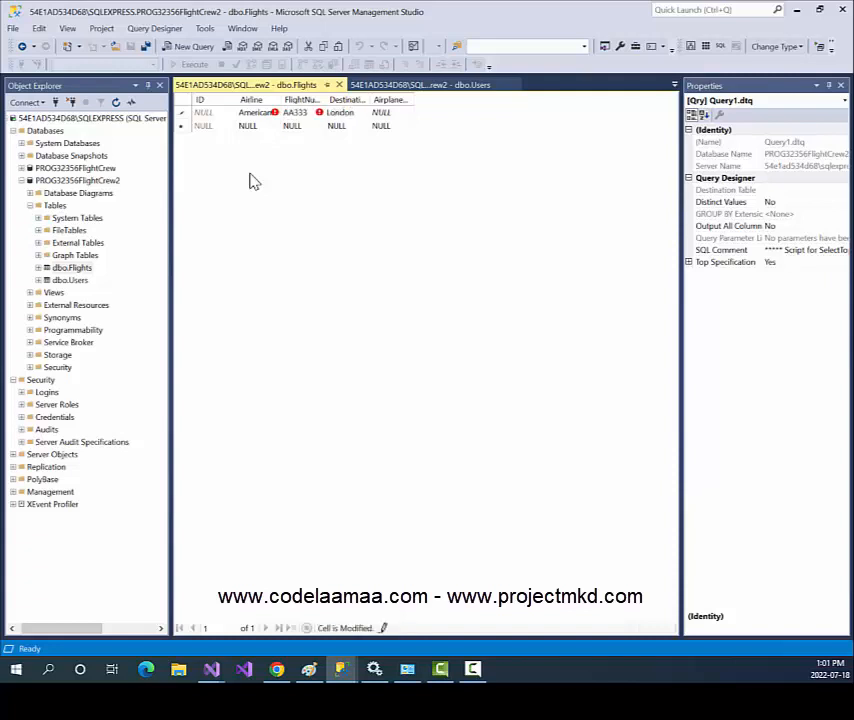
key("Tab")
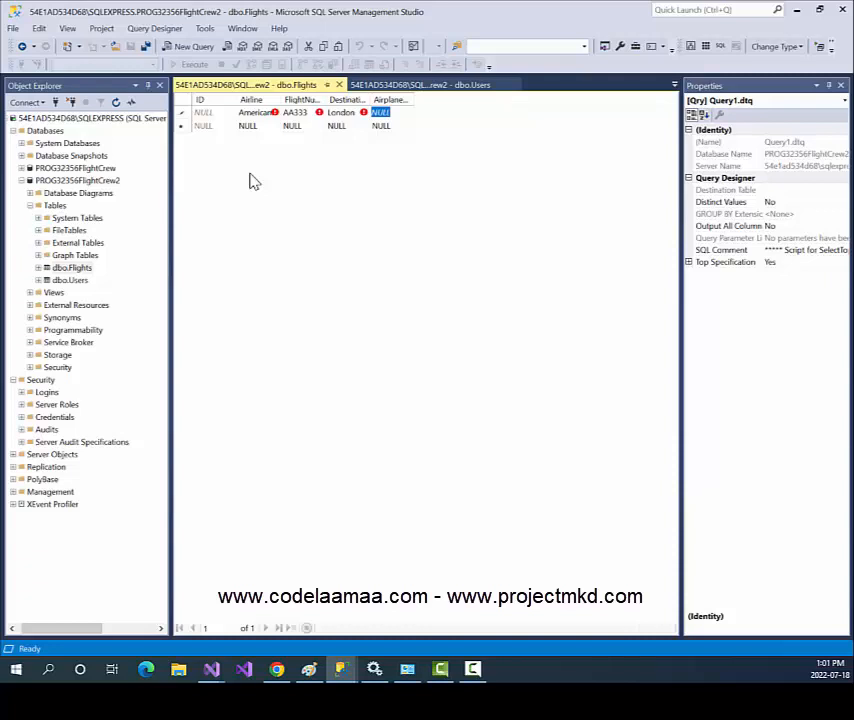
type("Airbus")
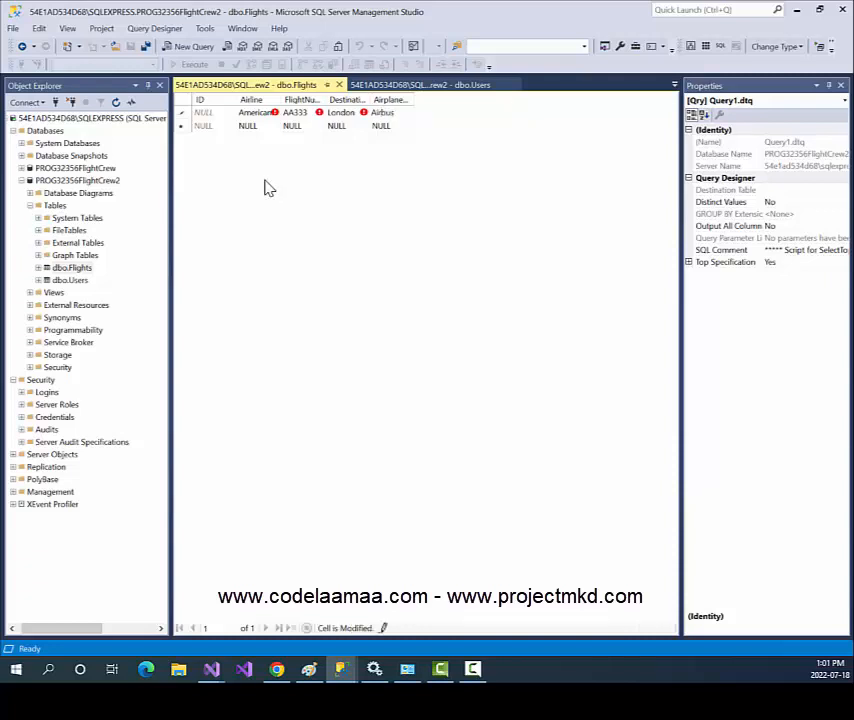
type(" 330")
key("Tab")
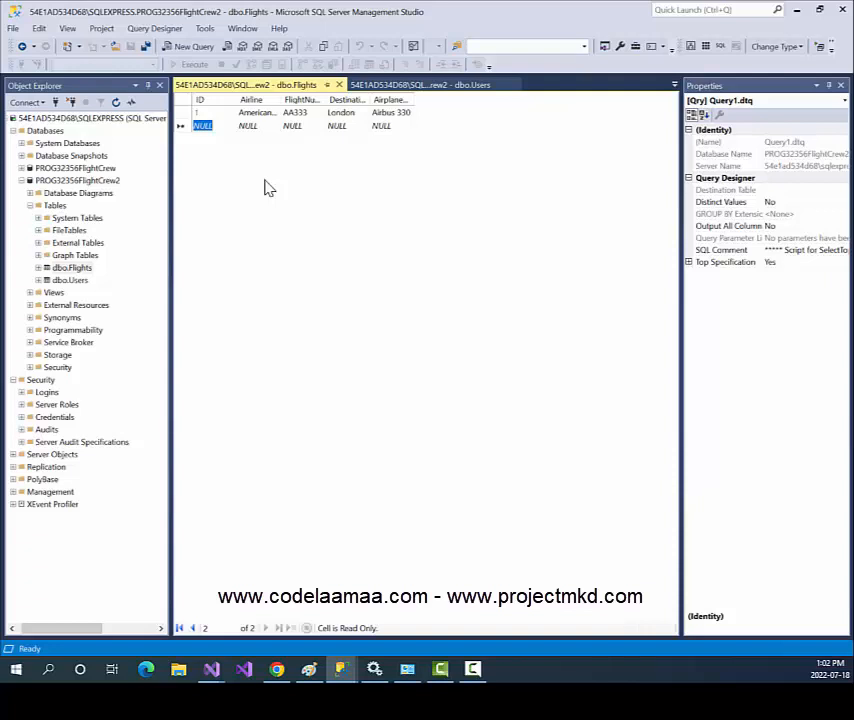
Add the row Air Canada, AC792, San Francisco, Boeing 787.
key("Tab")
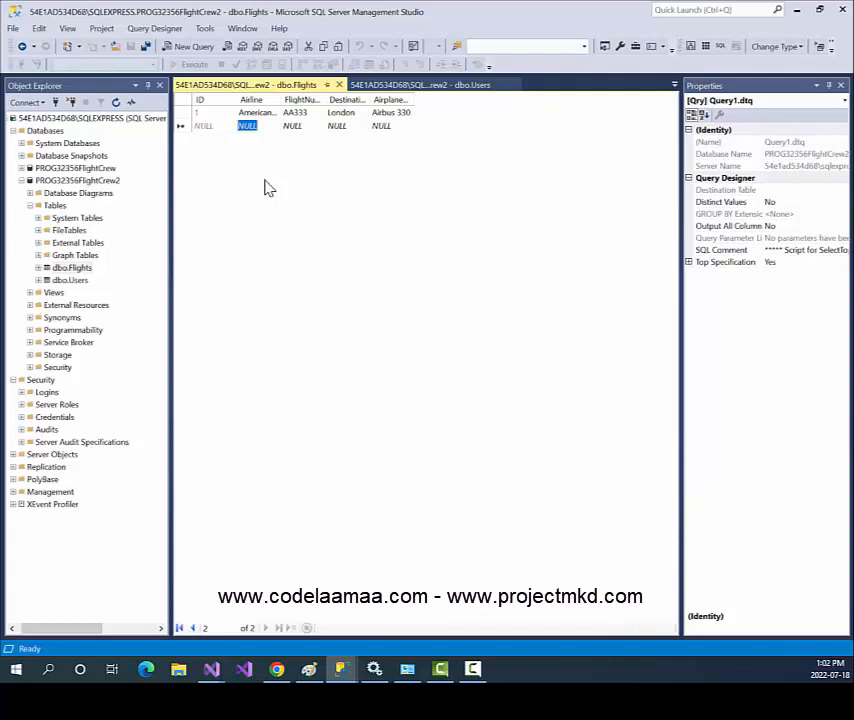
type("A")
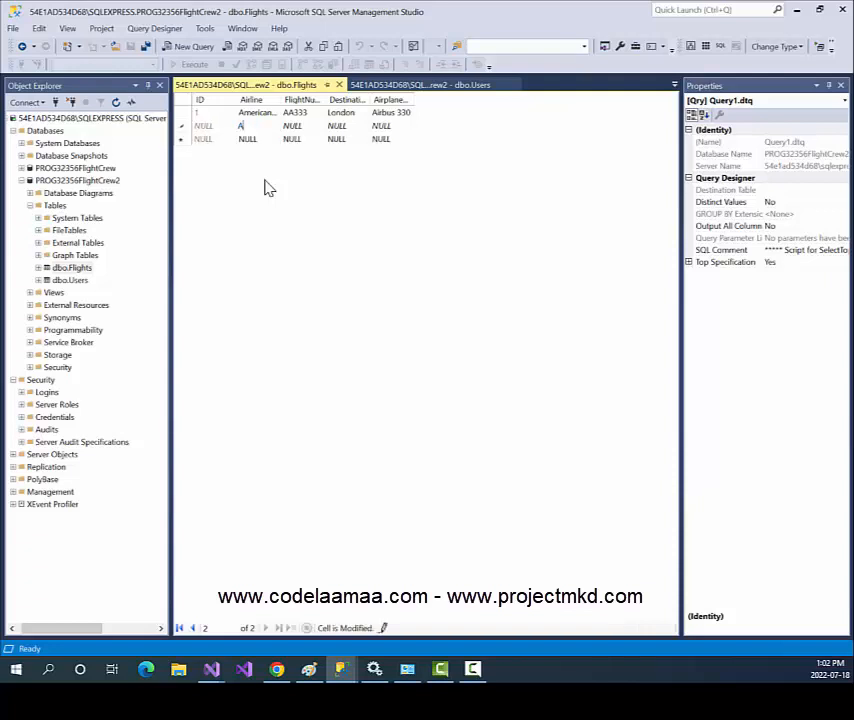
type("ir Canada")
key("Tab")
type("AC792")
key("Tab")
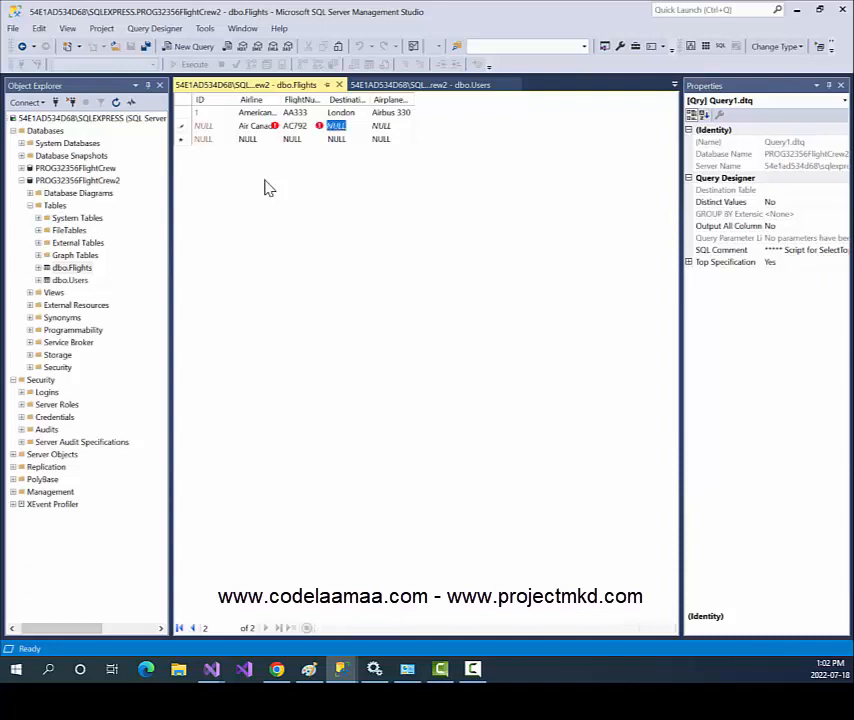
type("San Fran")
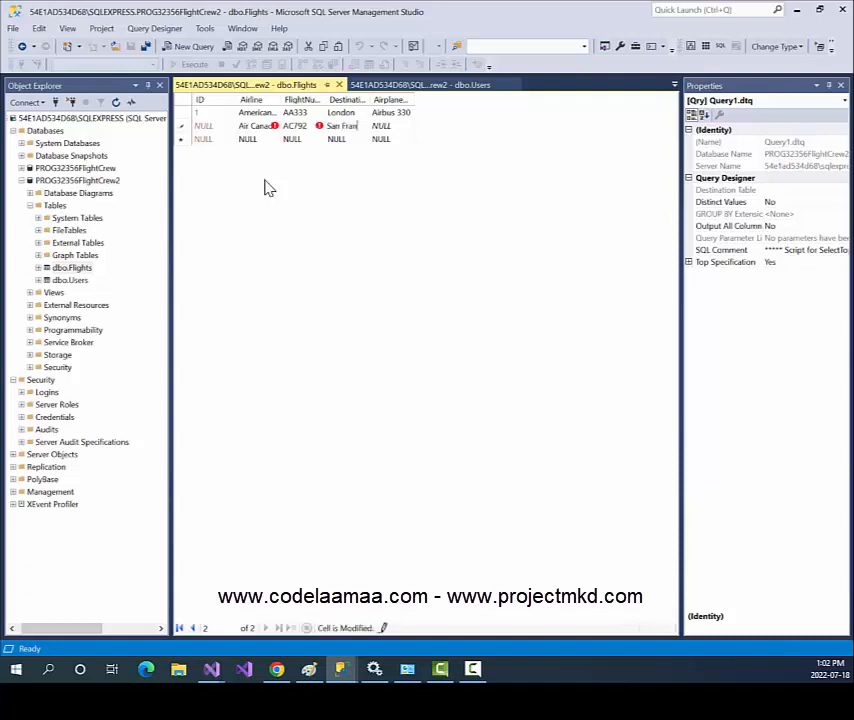
type("cisco")
key("Tab")
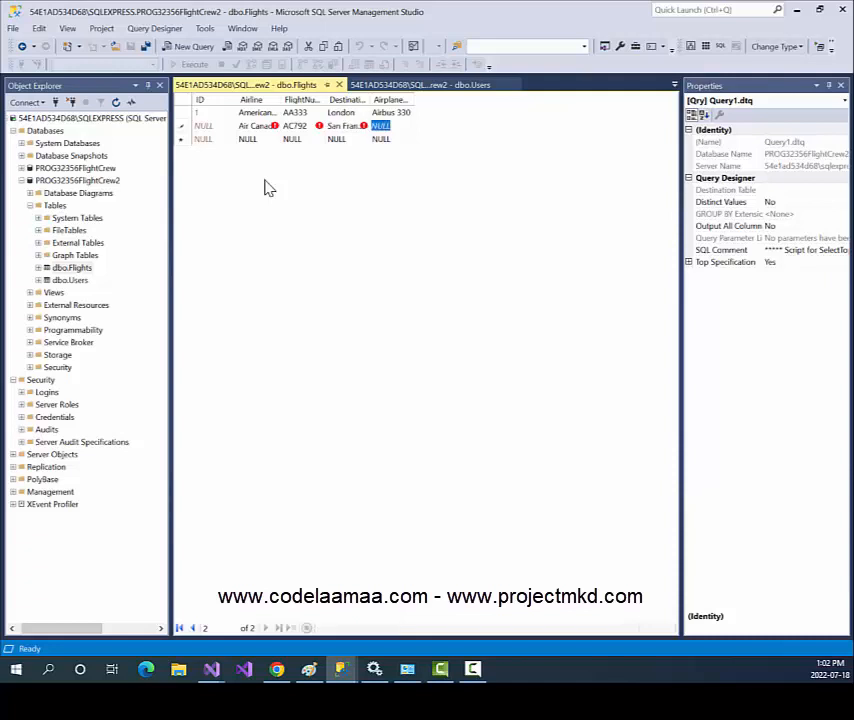
type("Boei")
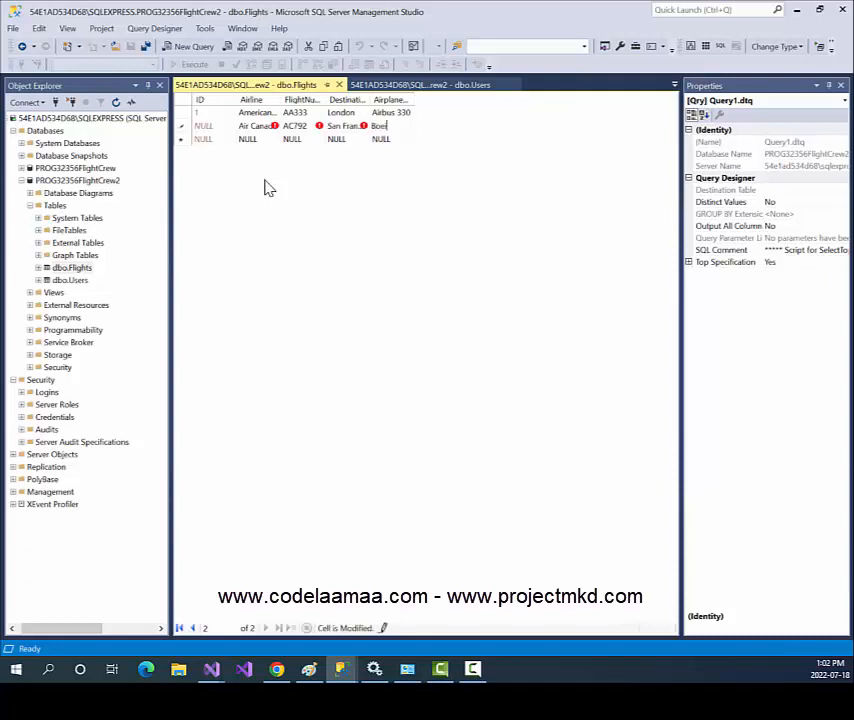
type("ng 787")
key("BackSpace")
key("BackSpace")
key("BackSpace")
key("BackSpace")
key("BackSpace")
key("BackSpace")
key("BackSpace")
key("BackSpace")
key("BackSpace")
key("BackSpace")
key("Tab")
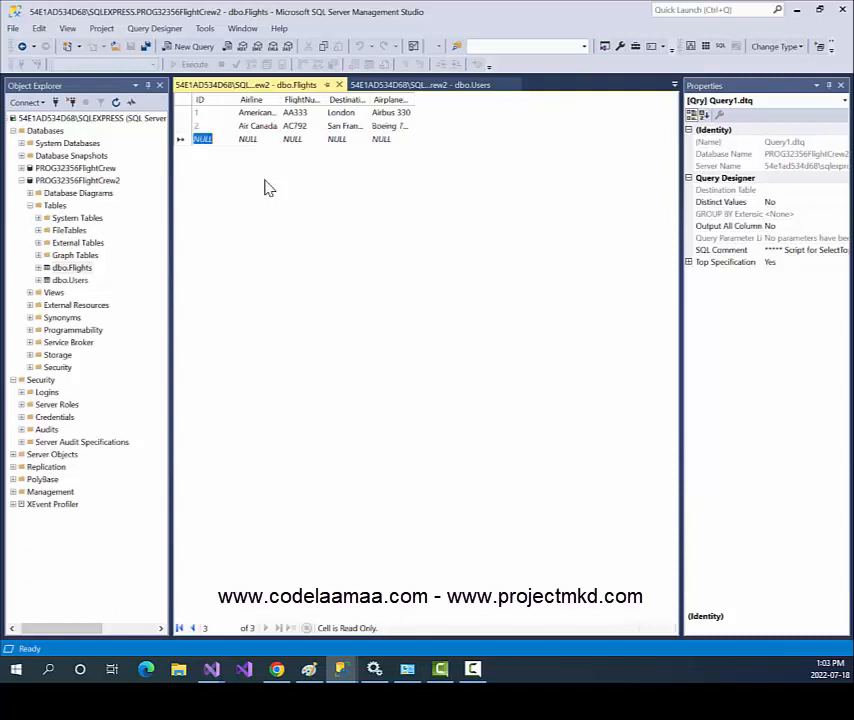
Add the row Westjet, WS633, Tokyo, Boeing 777.
key("Tab")
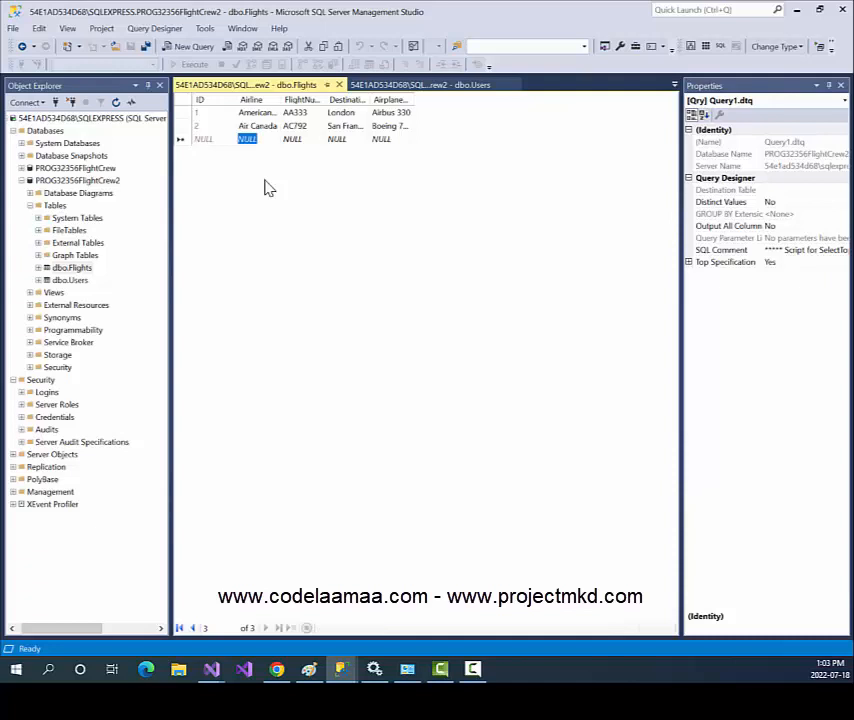
type("Westjet")
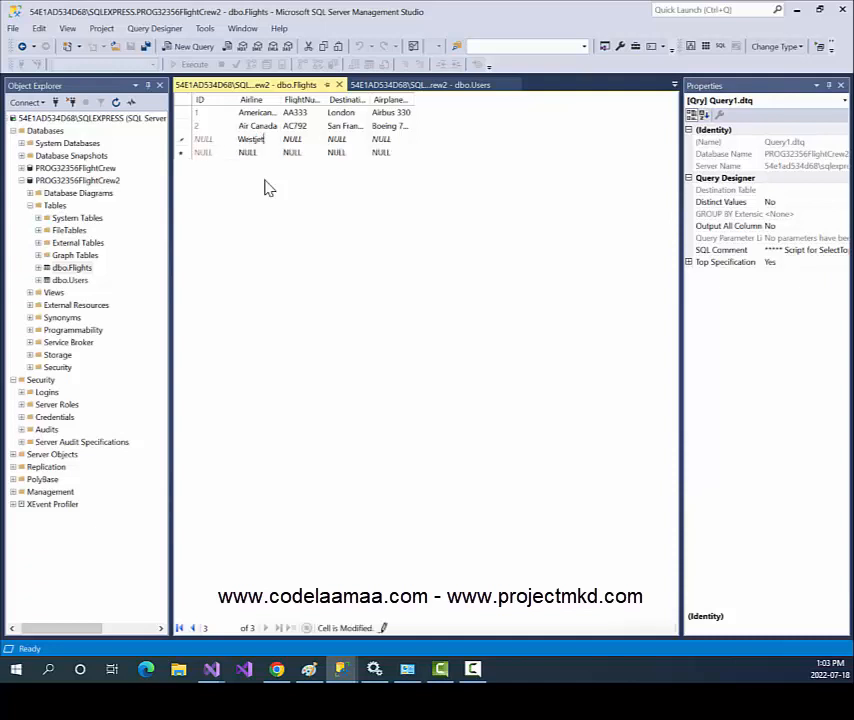
key("Tab")
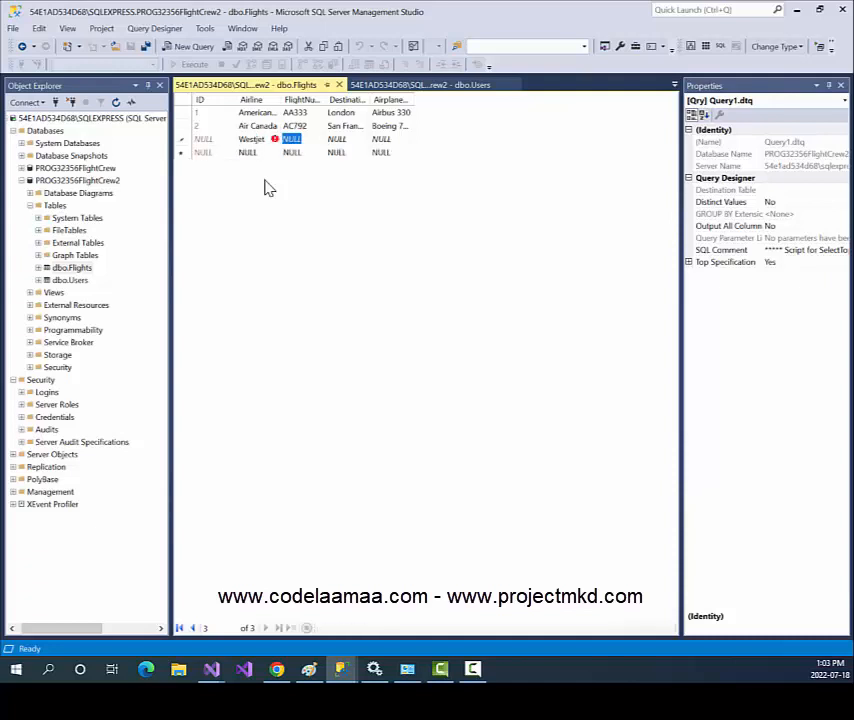
type("WS633")
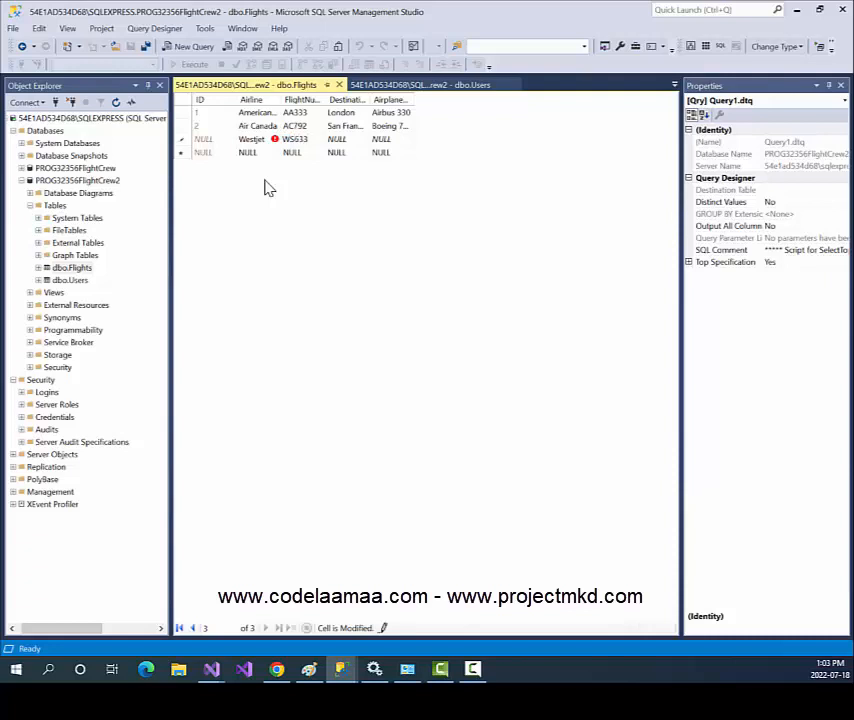
key("Tab")
type("Tokyo")
key("Tab")
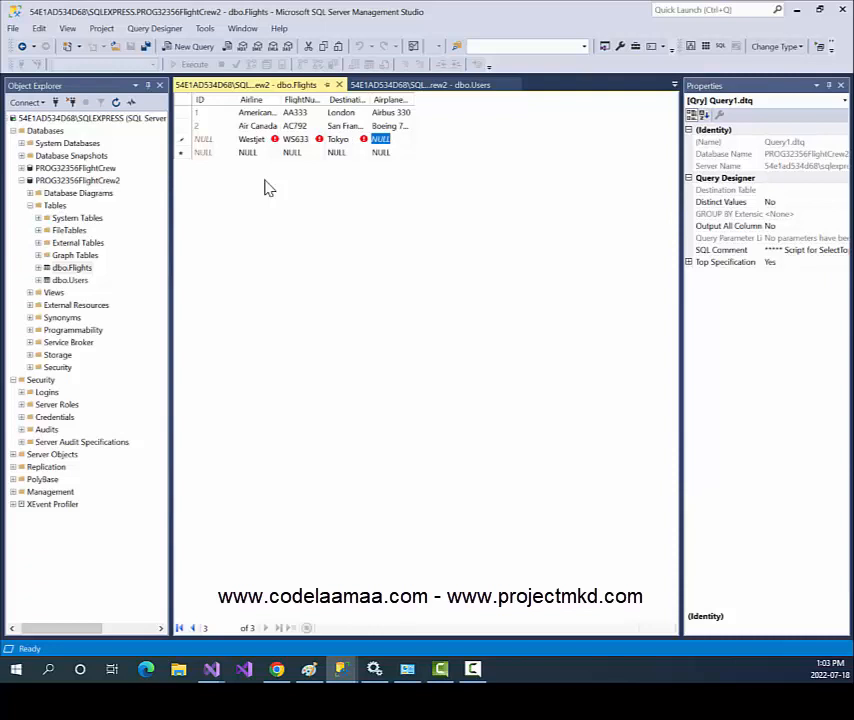
type("Boeing")
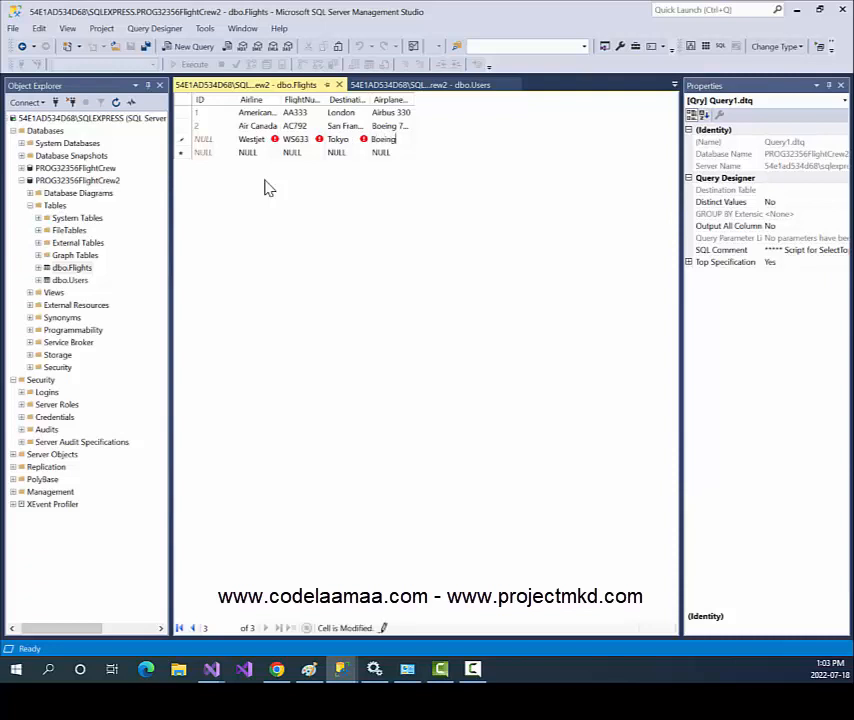
type(" 777")
key("Tab")
key("Tab")
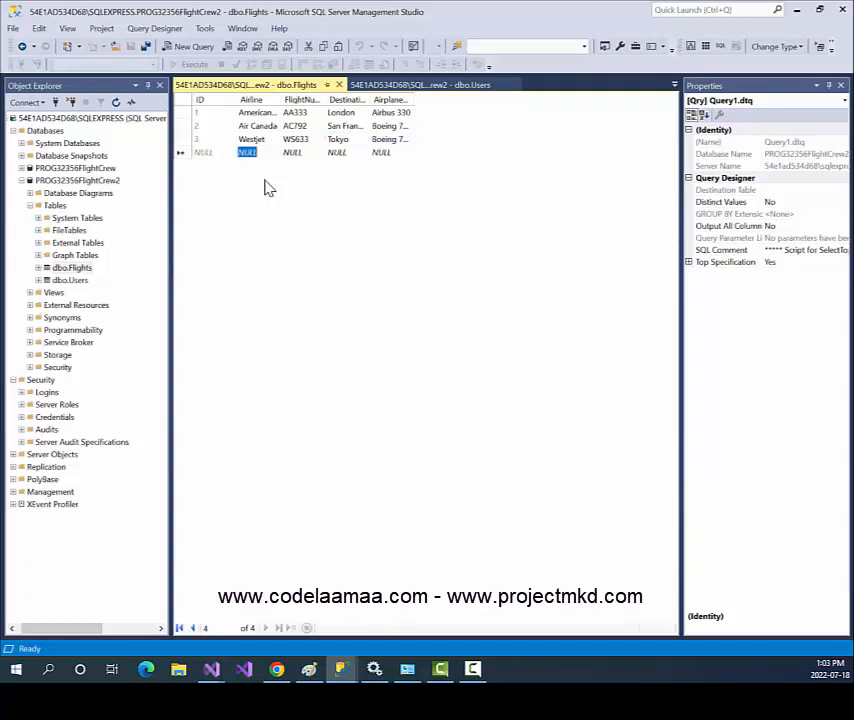
Enter United Airlines, UA255, Beijing, Airbus 380 as the fourth Flights row.
type("Uni")
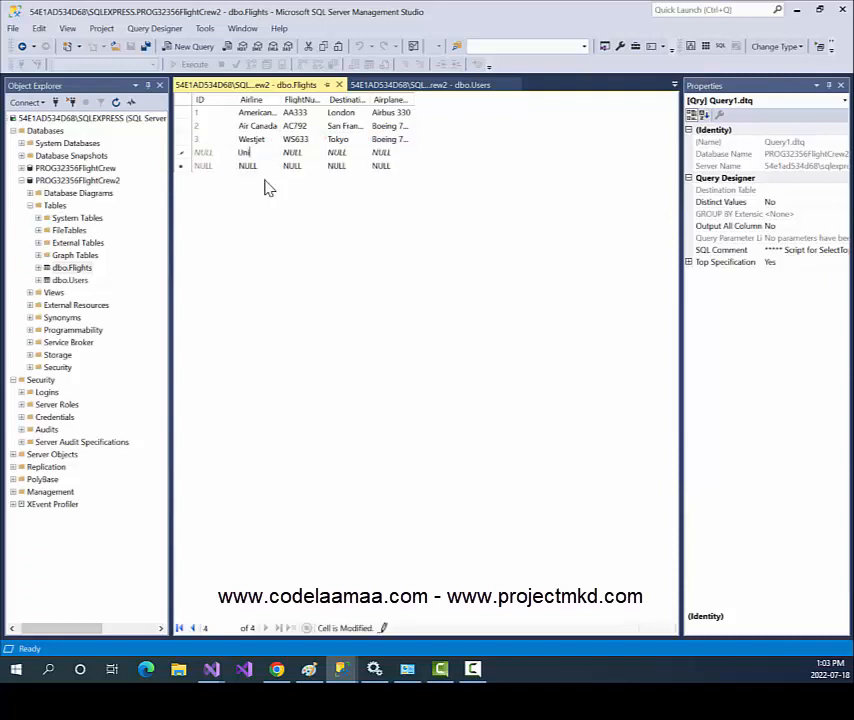
type("ted Airlines")
key("Tab")
type("UA255")
key("Tab")
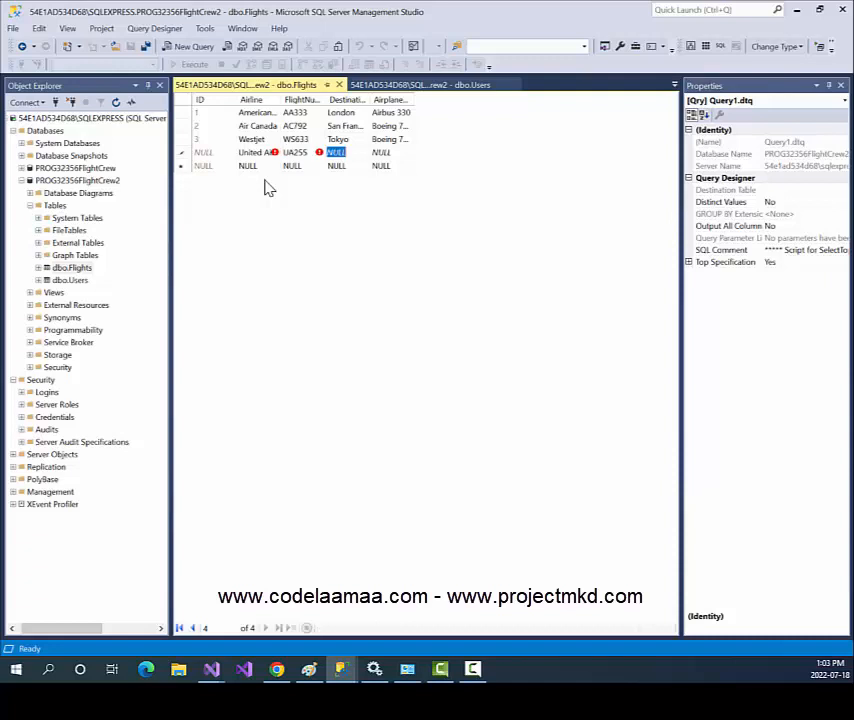
type("Beijing")
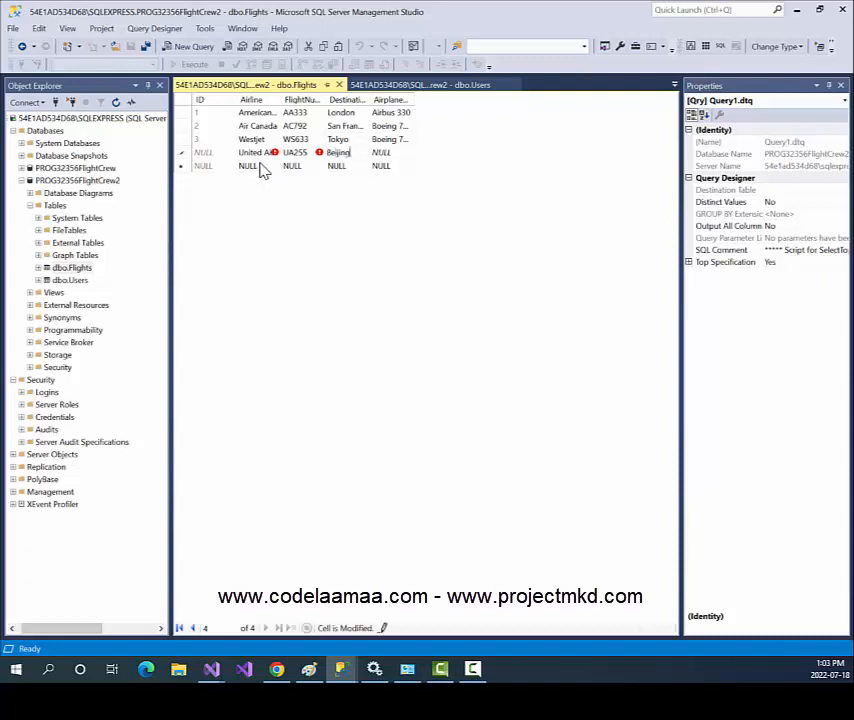
key("Tab")
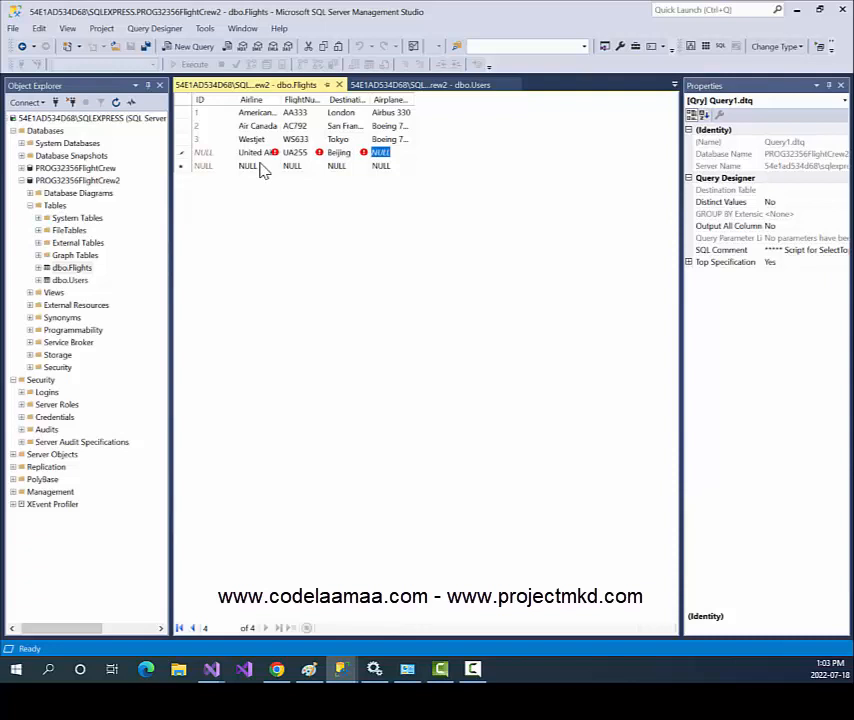
type("Airbus ")
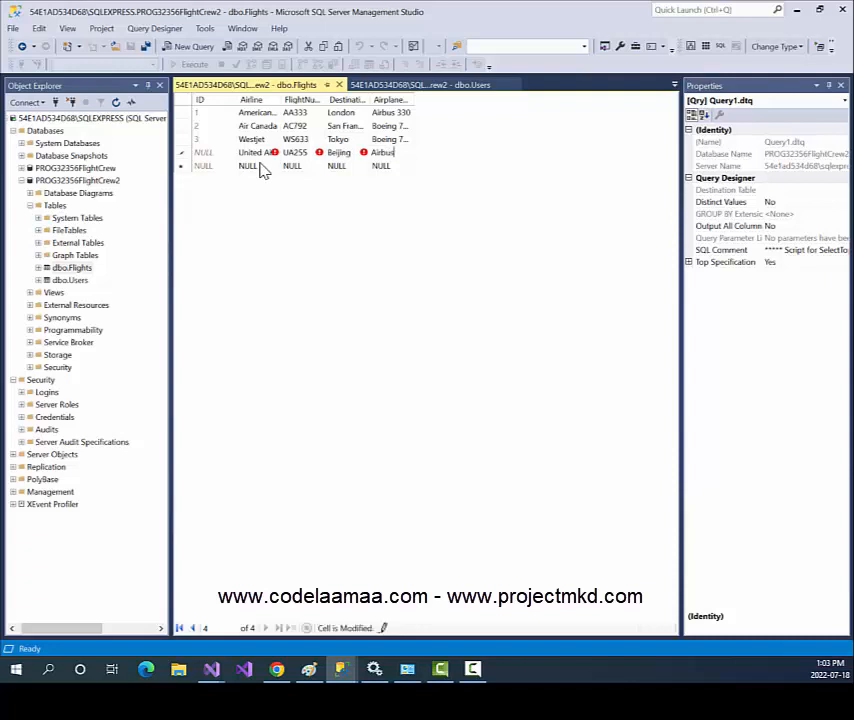
type("380")
key("shift+Home")
key("Tab")
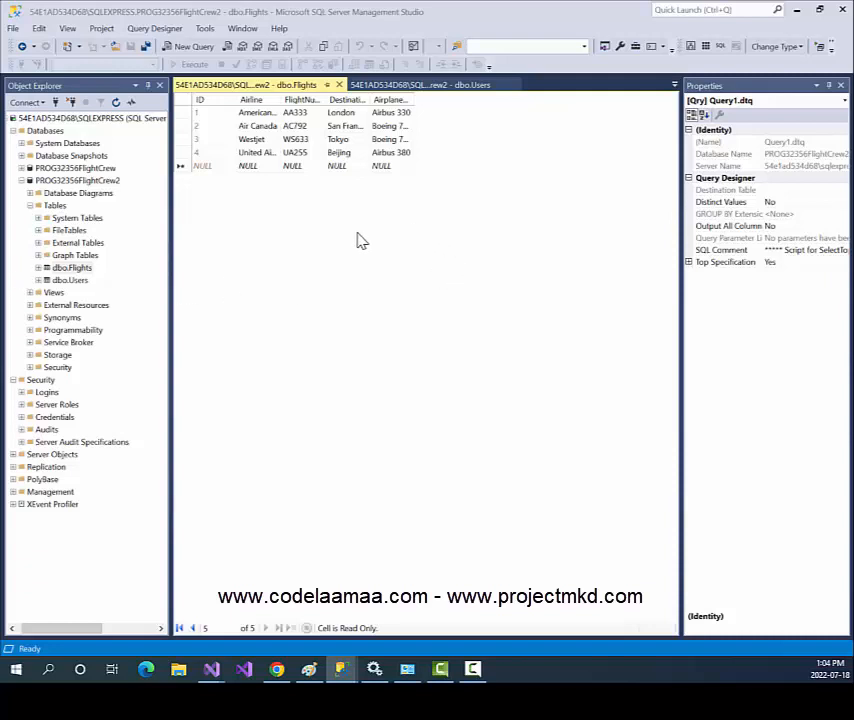
right_click(75, 281)
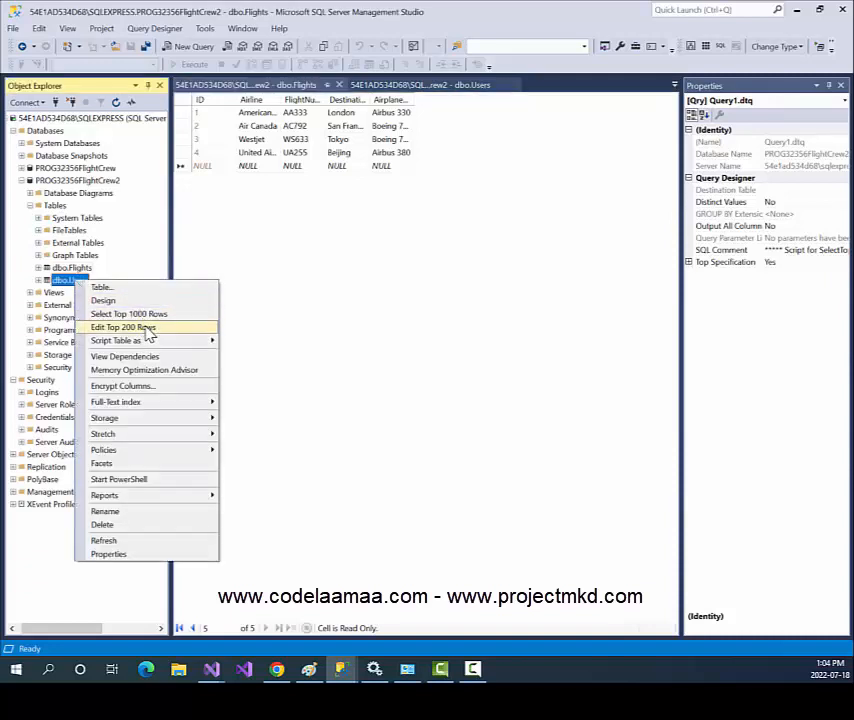
left_click(305, 297)
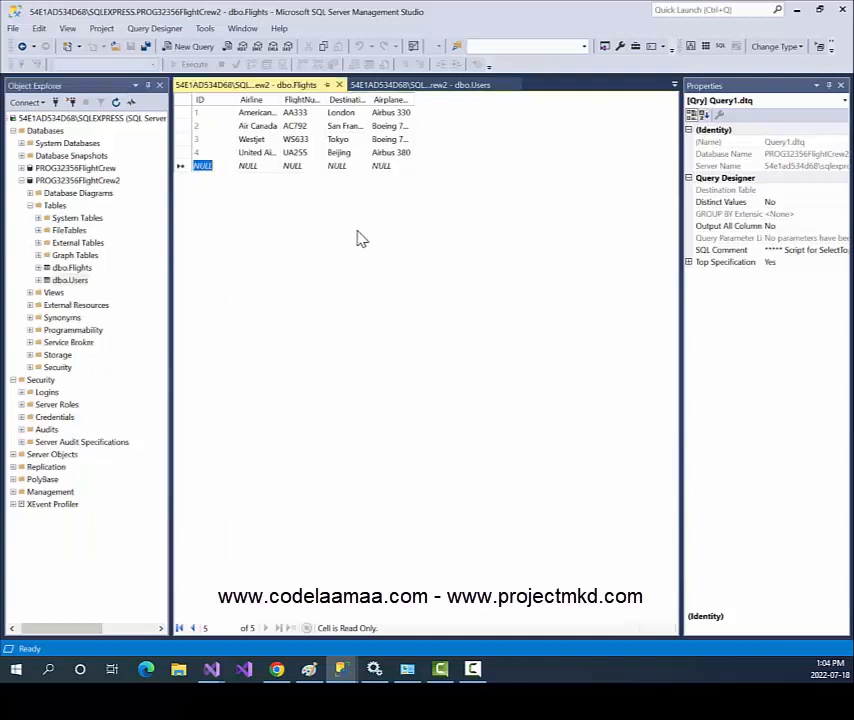
Run Select Top 1000 Rows on dbo.Flights to list its four flights, then right-click dbo.Users.
right_click(80, 270)
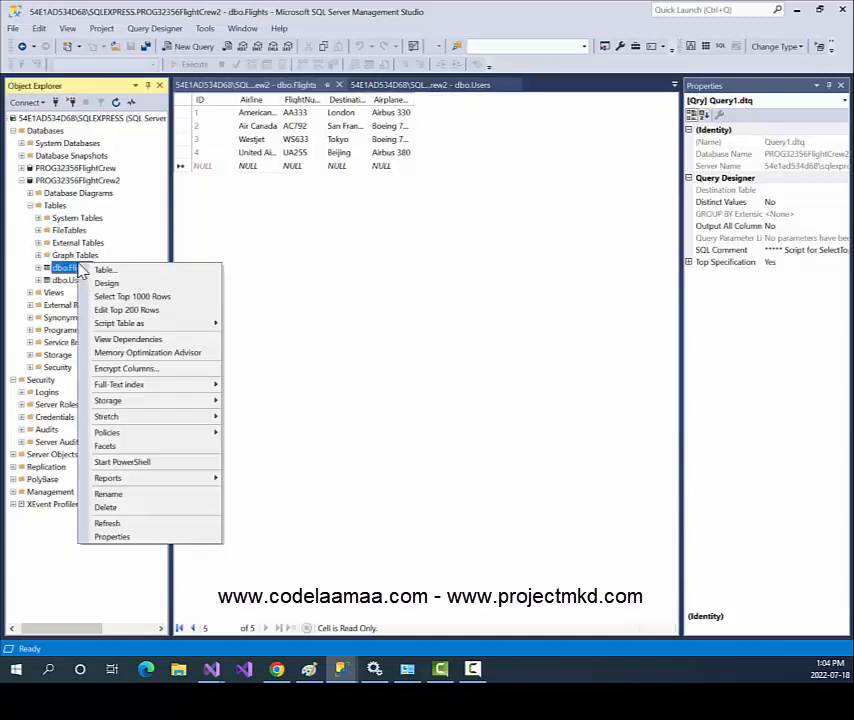
left_click(135, 296)
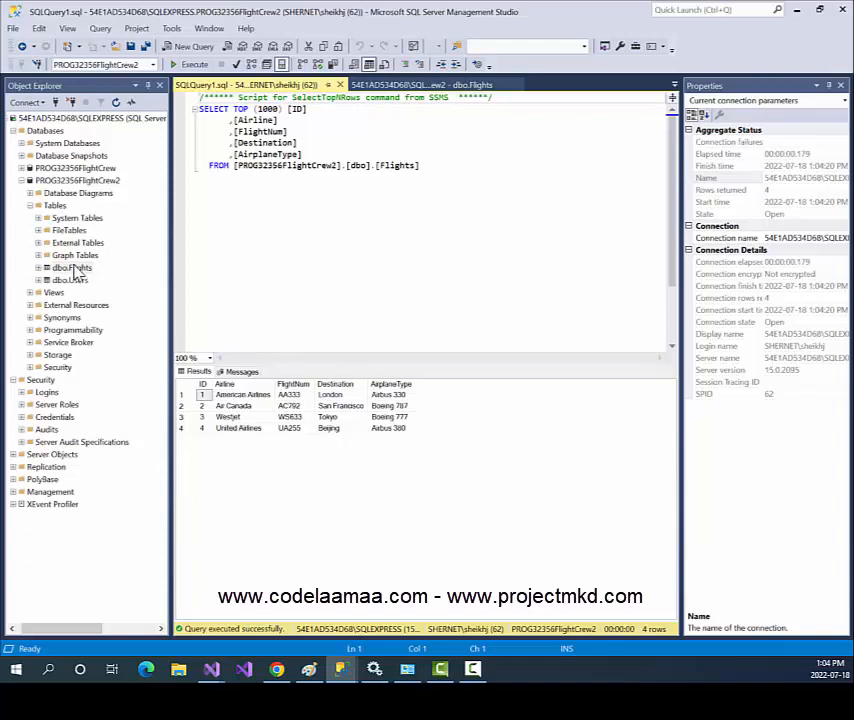
right_click(76, 284)
Open dbo.Users for editing and enter the first user's name and e-mail.
left_click(112, 314)
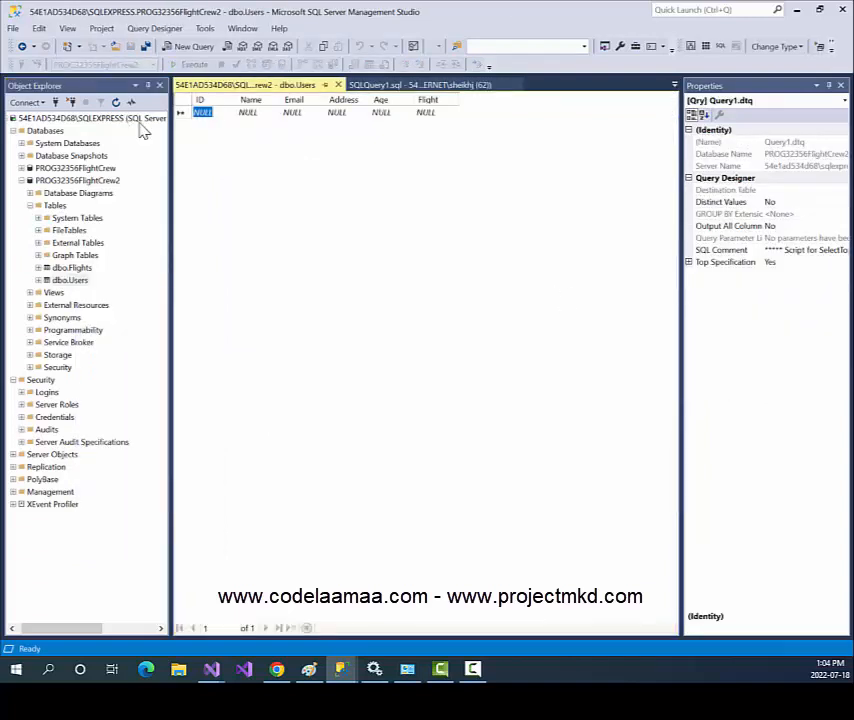
left_click(250, 112)
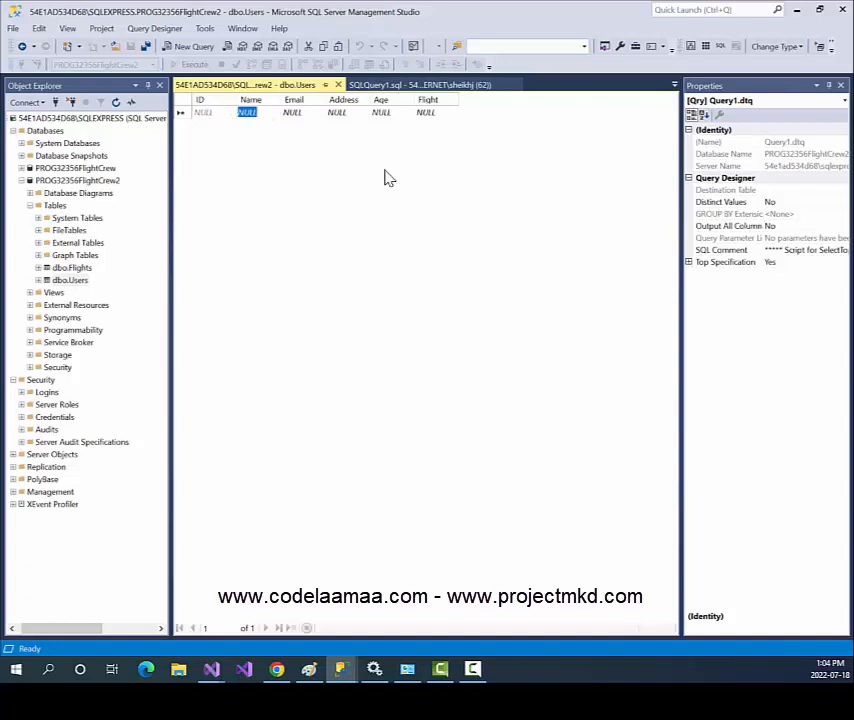
type("Jim Kirk")
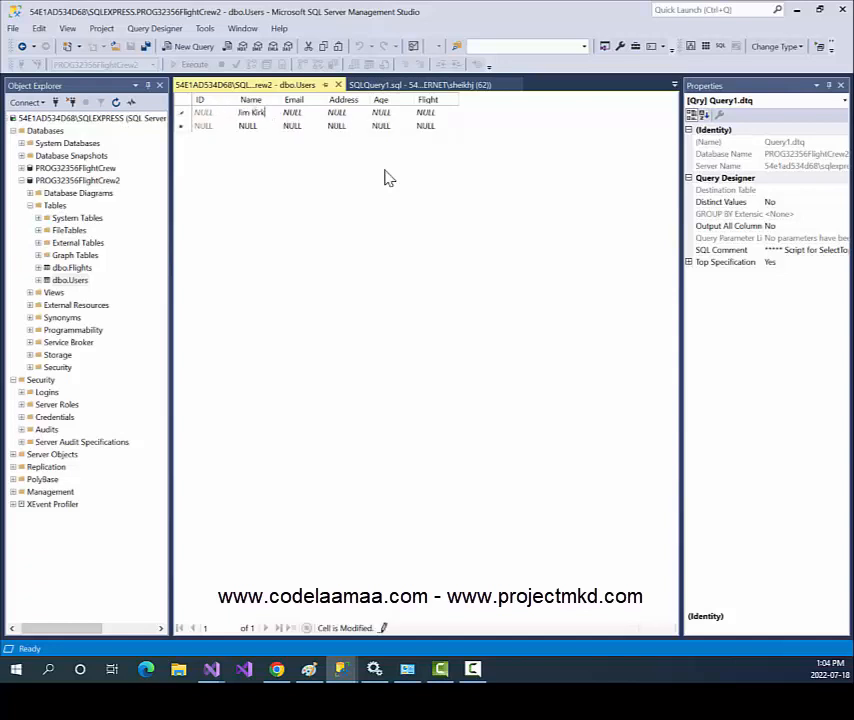
key("Tab")
type("jim@kirk.com")
key("Tab")
Fill in the user's address, Age 33 and Flight 2, commit the row, and check the Flights query results.
type("123")
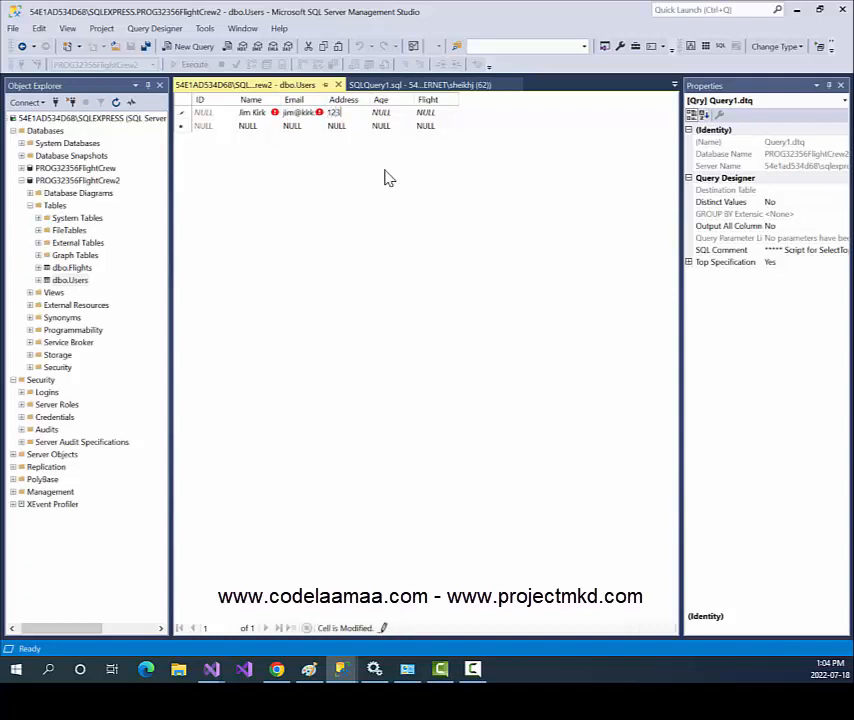
type(" enterprise way")
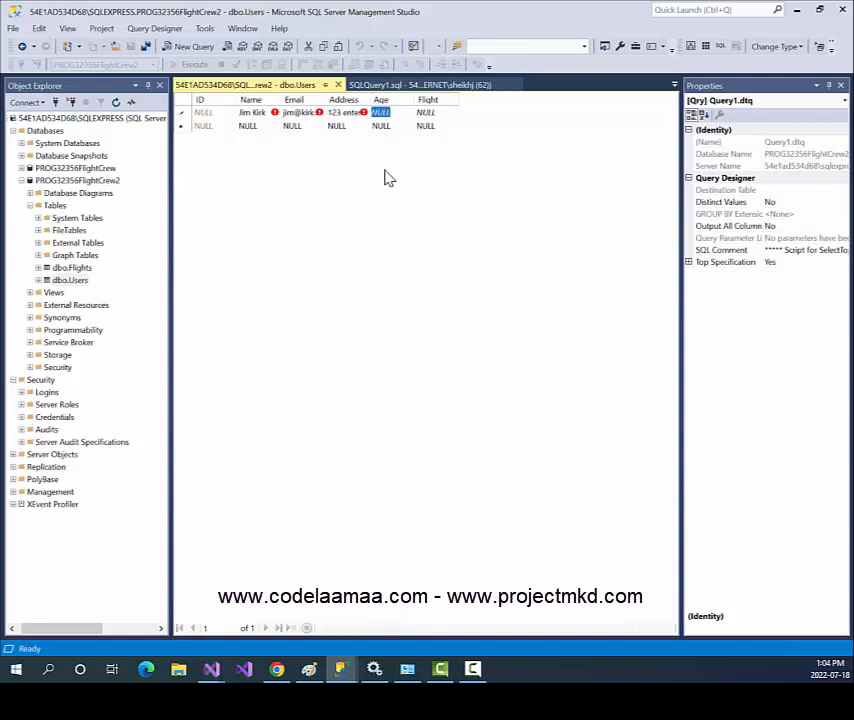
type("33")
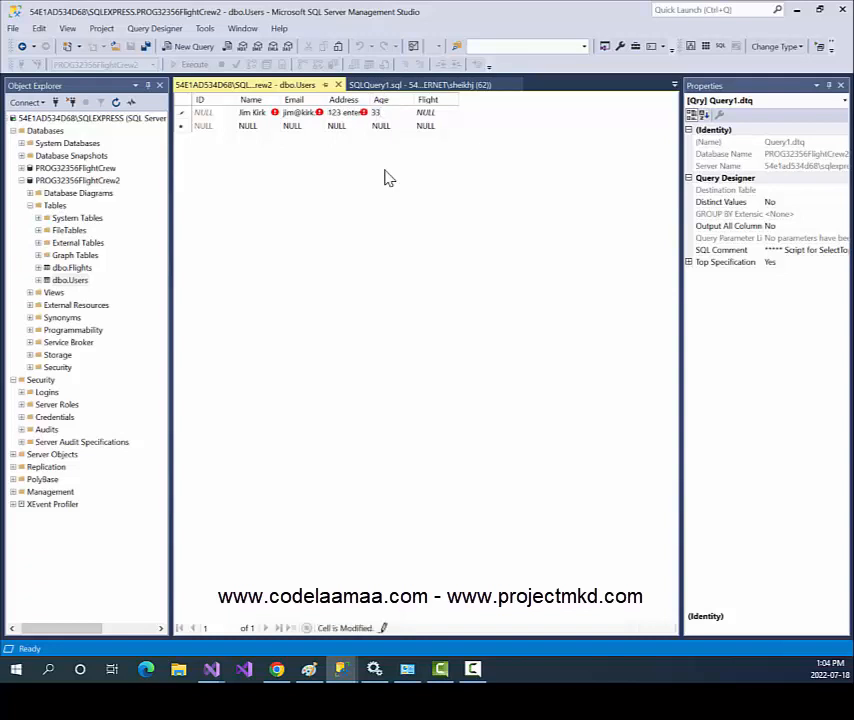
key("Tab")
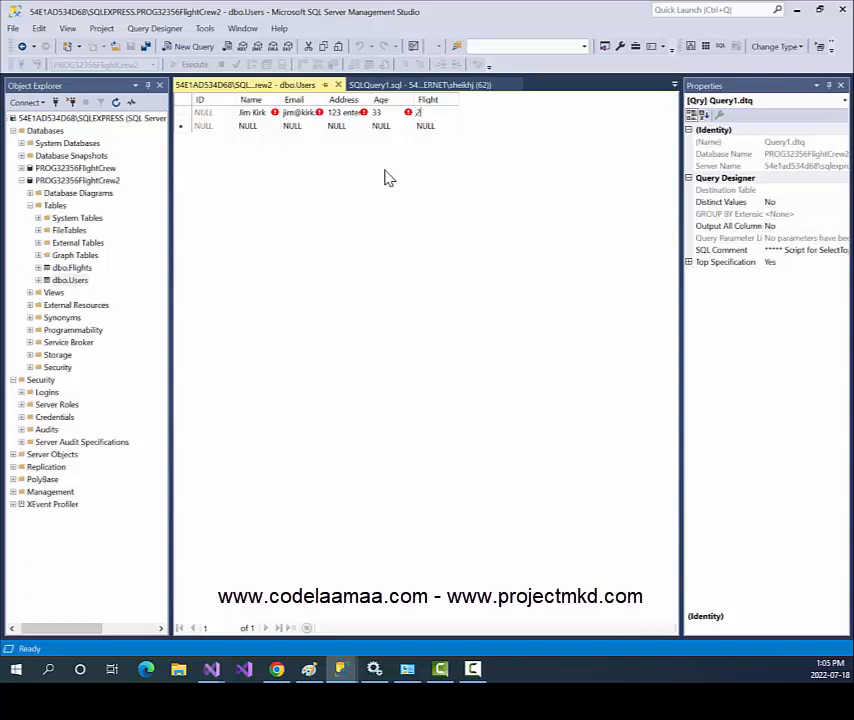
type("2")
key("Return")
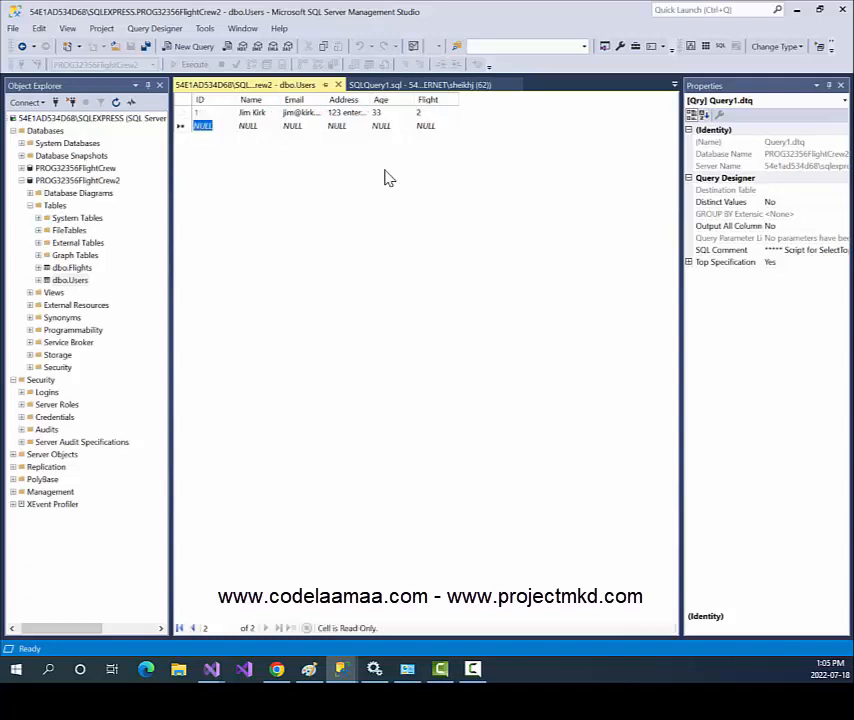
key("Tab")
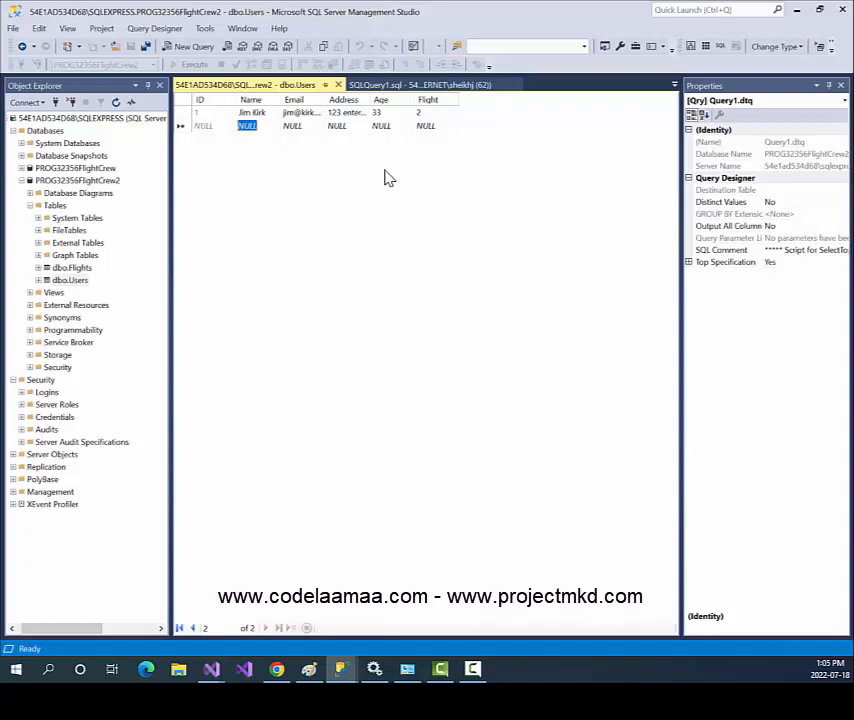
left_click(435, 84)
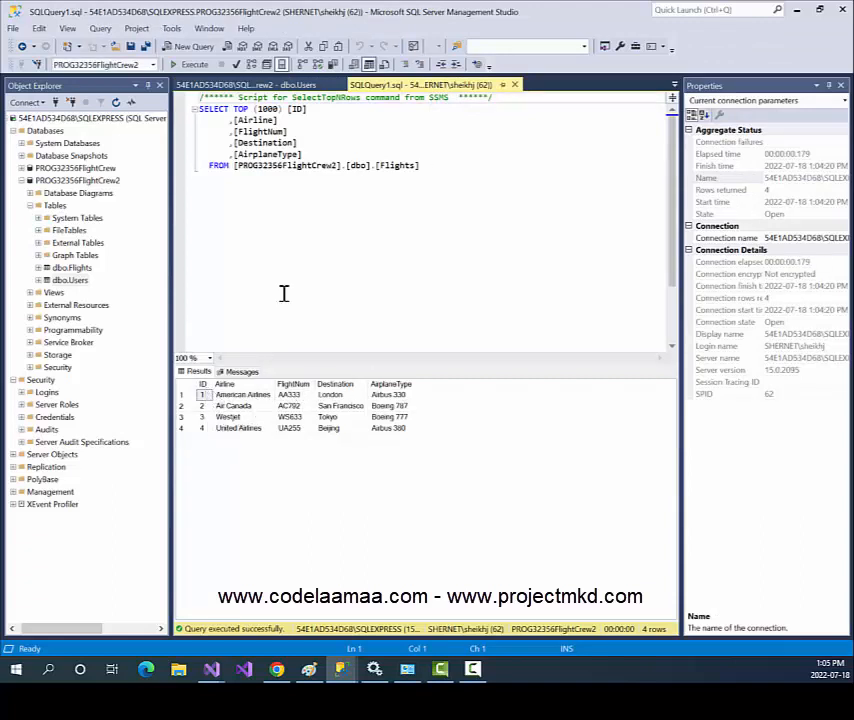
left_click(285, 85)
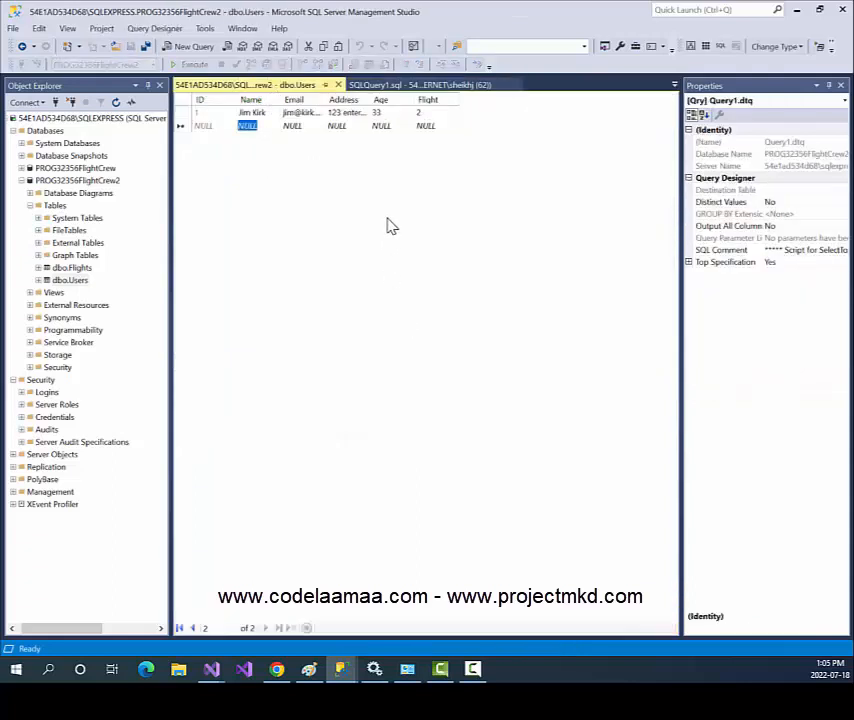
Enter the second user's name, e-mail and address, with Age 28 and Flight 3.
type("Bones McCoy")
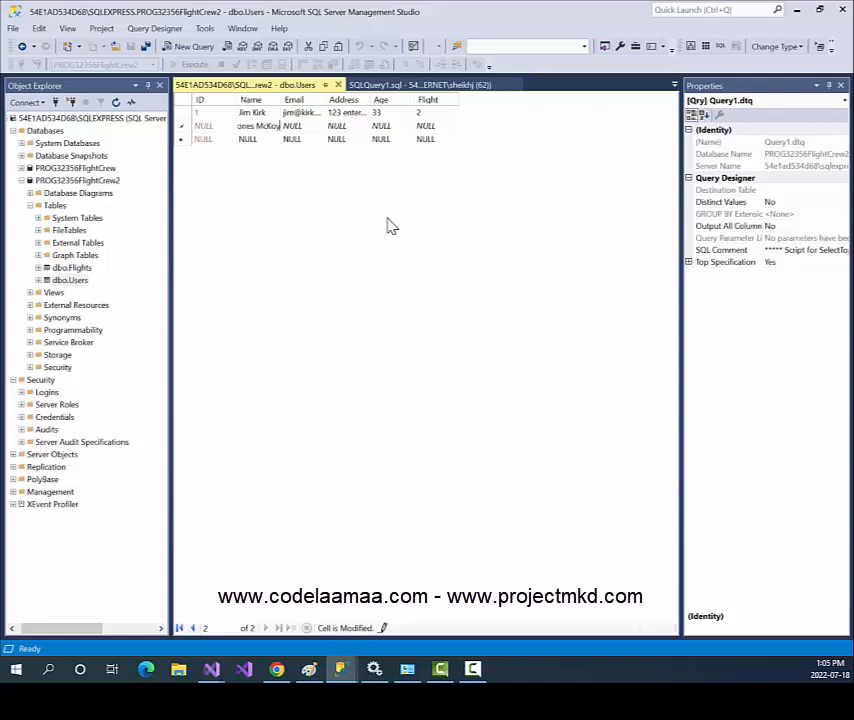
key("Tab")
type("bones@doctor.com")
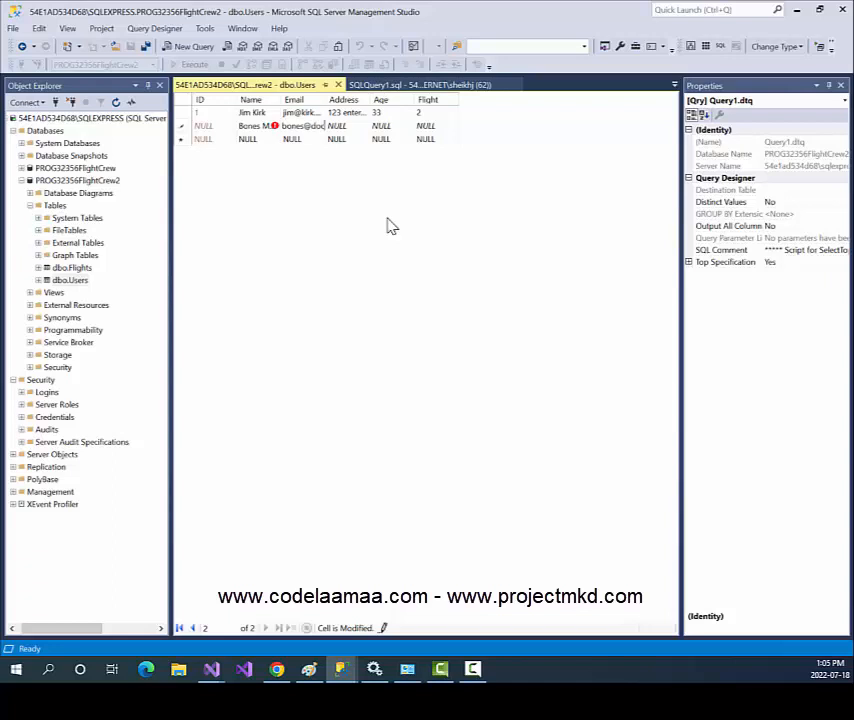
key("Tab")
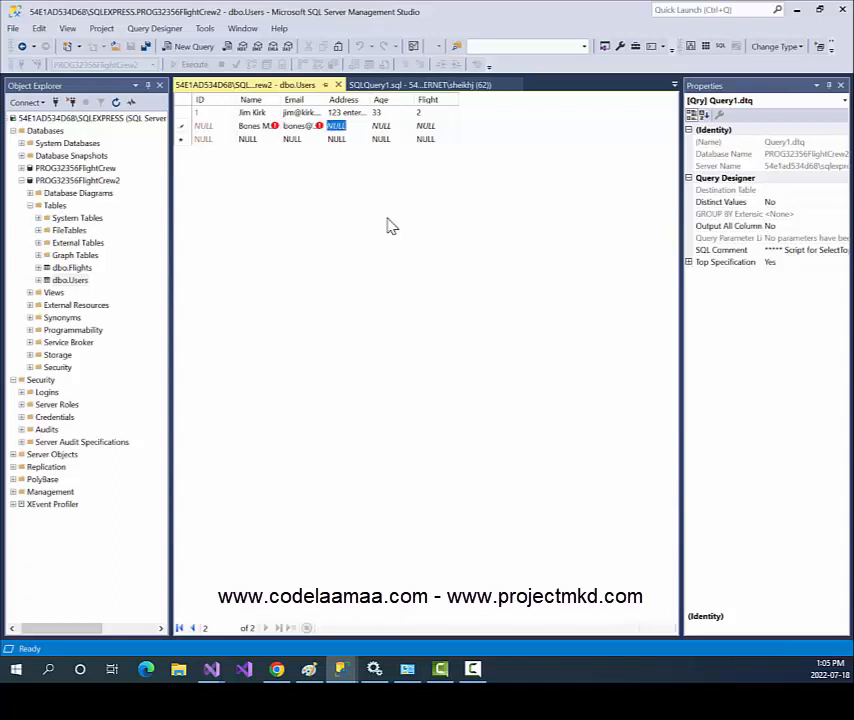
type("456 doc")
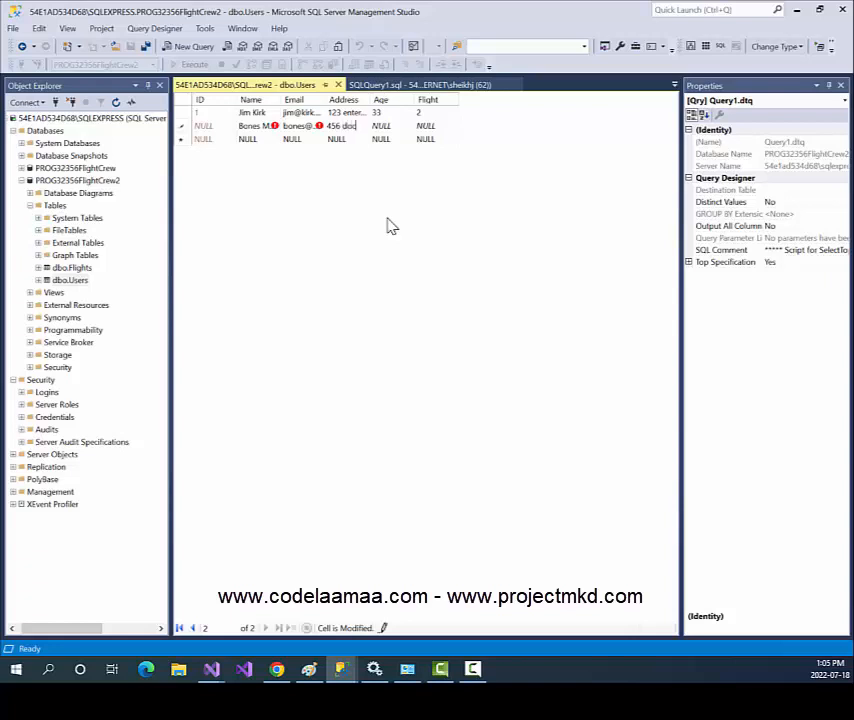
type("tor street")
key("Tab")
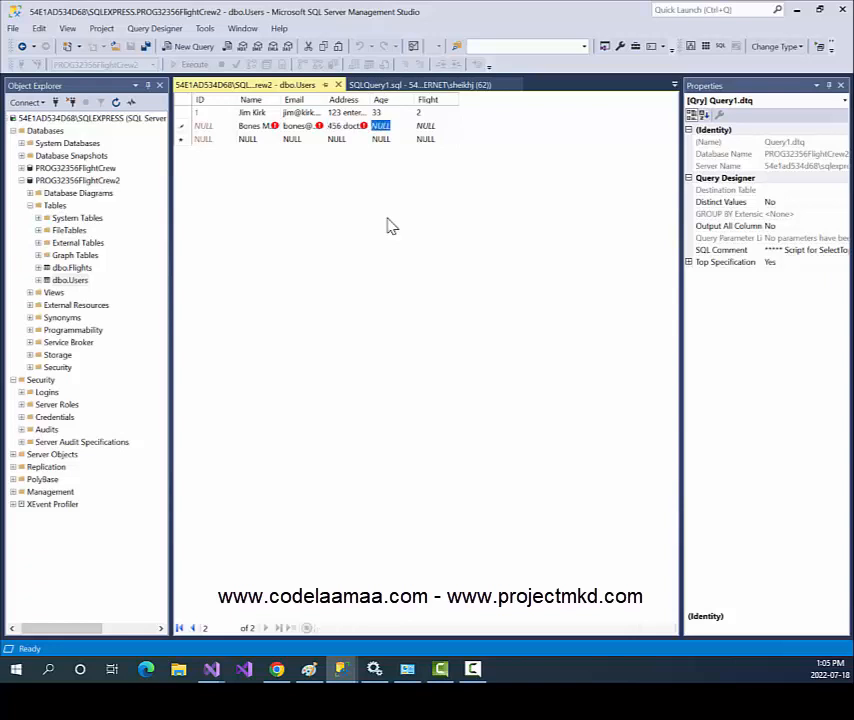
type("28")
key("Tab")
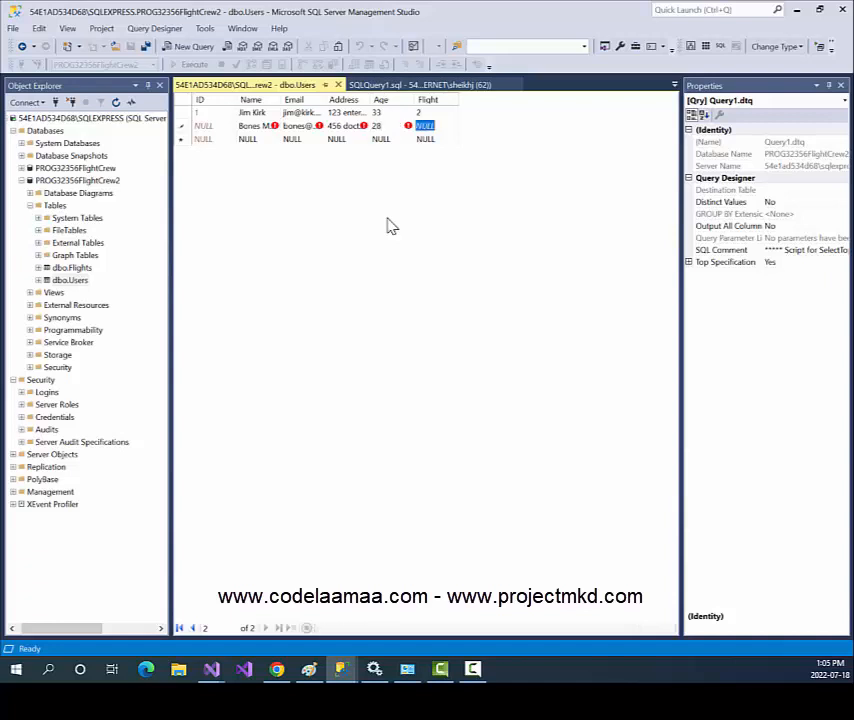
type("3")
key("Tab")
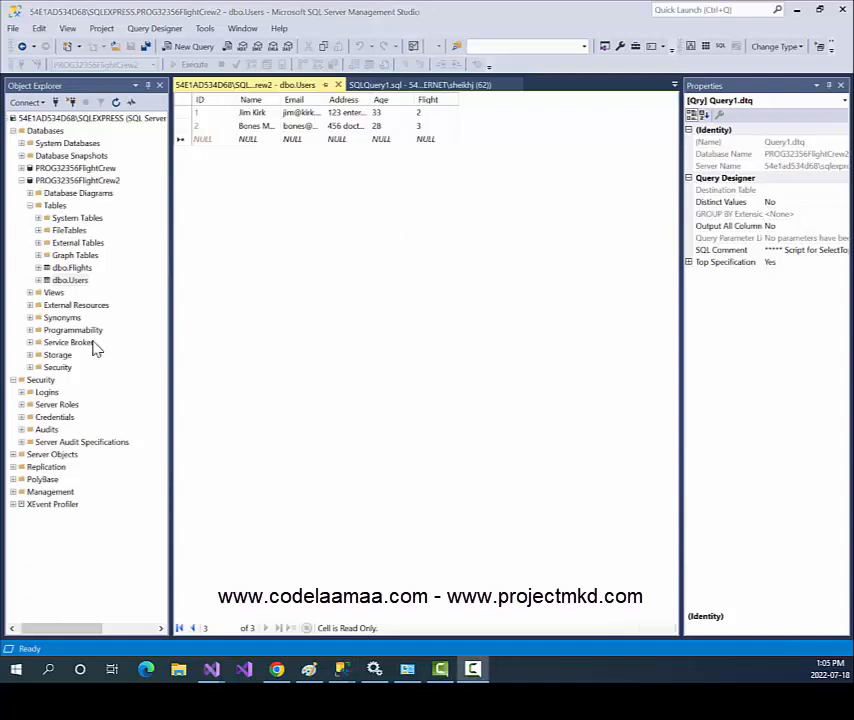
Enter the third user's name, email and address, with age 67 and flight 1.
left_click(268, 142)
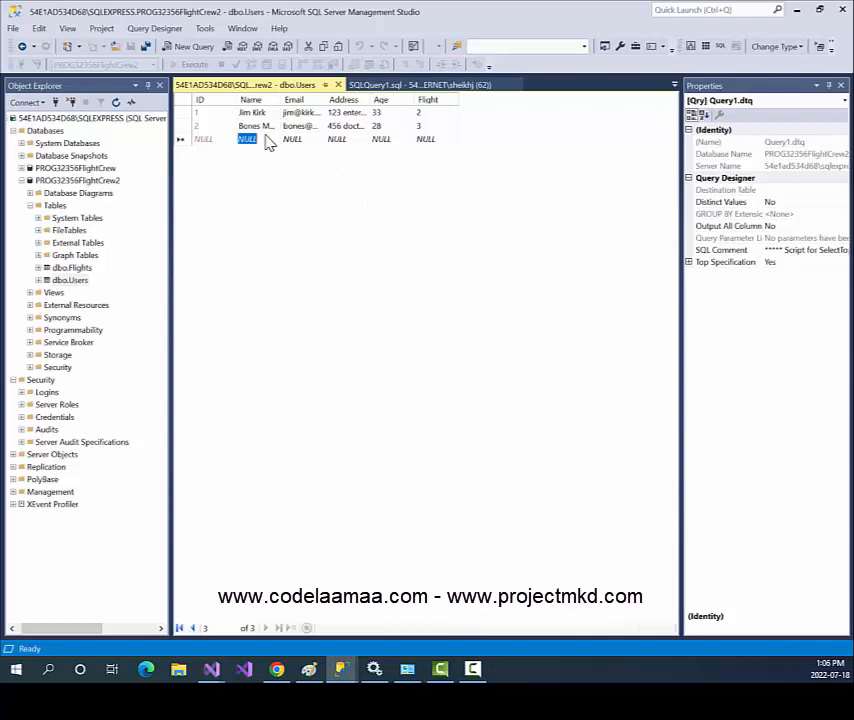
type("Spock")
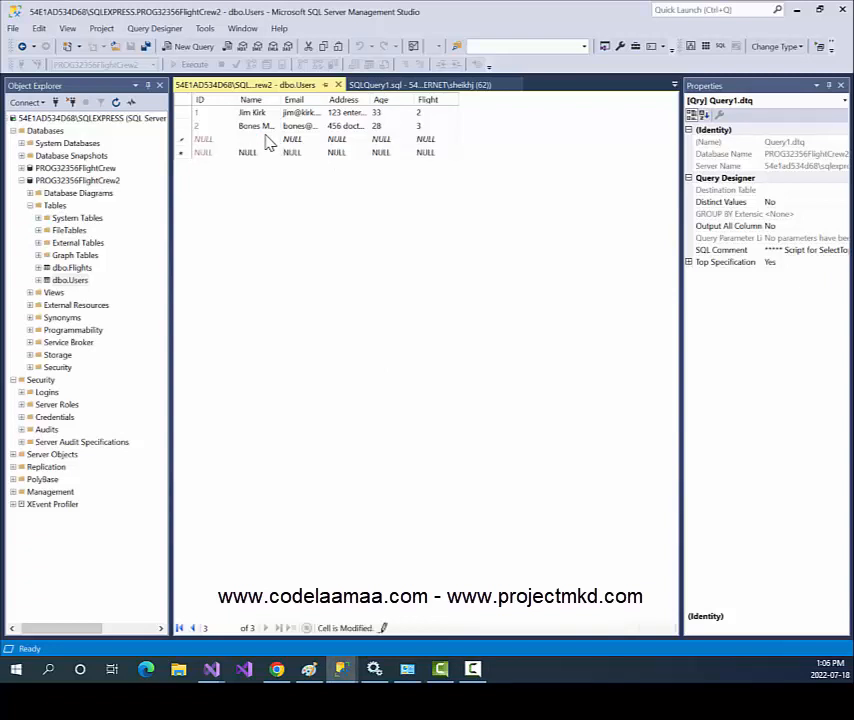
key("Tab")
type("spock")
type("@vulcan.")
key("Tab")
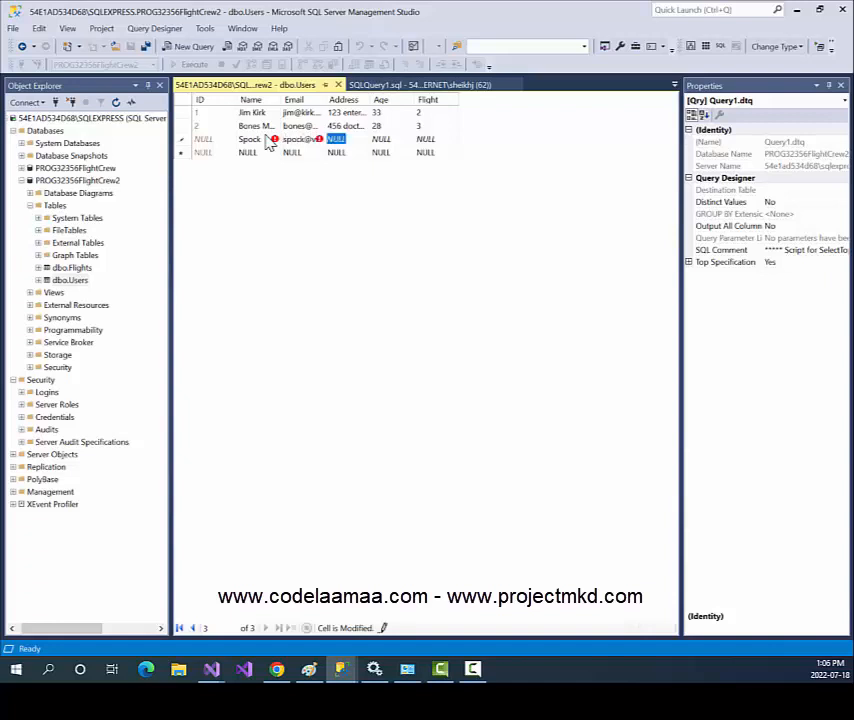
type("789")
type(" Vulcan s")
key("Tab")
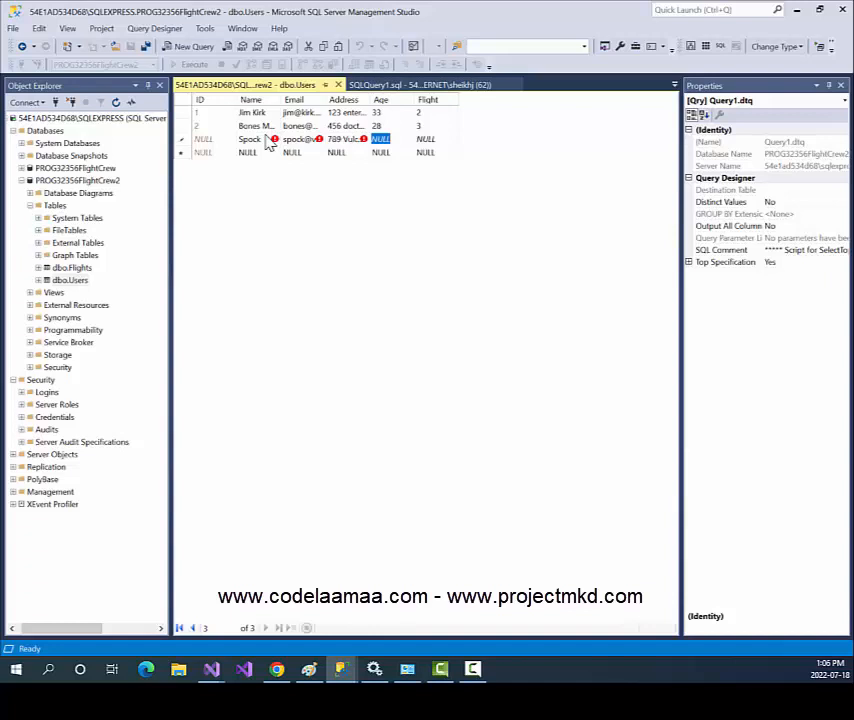
type("67")
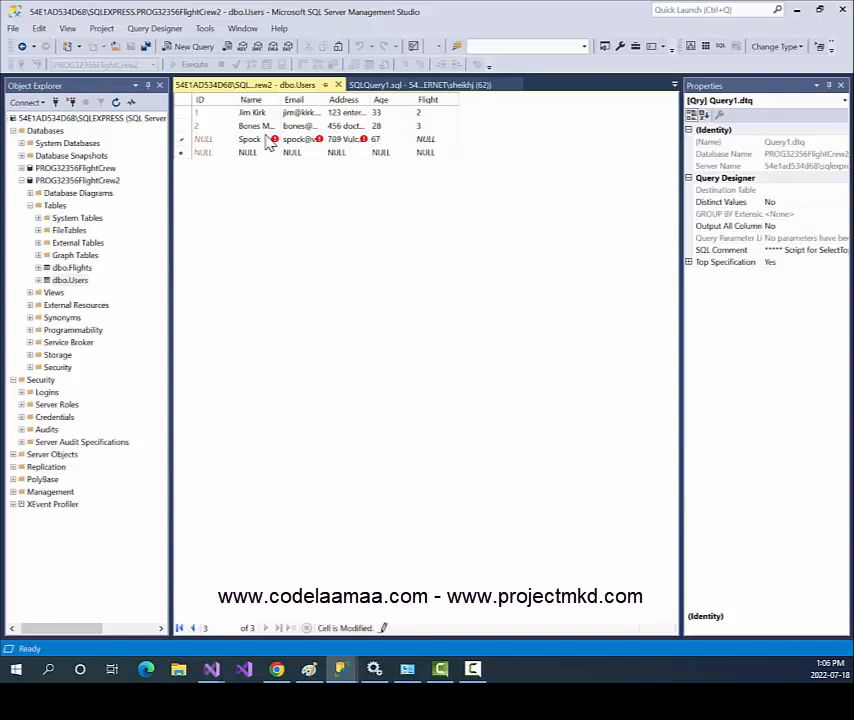
key("Tab")
type("1")
key("Tab")
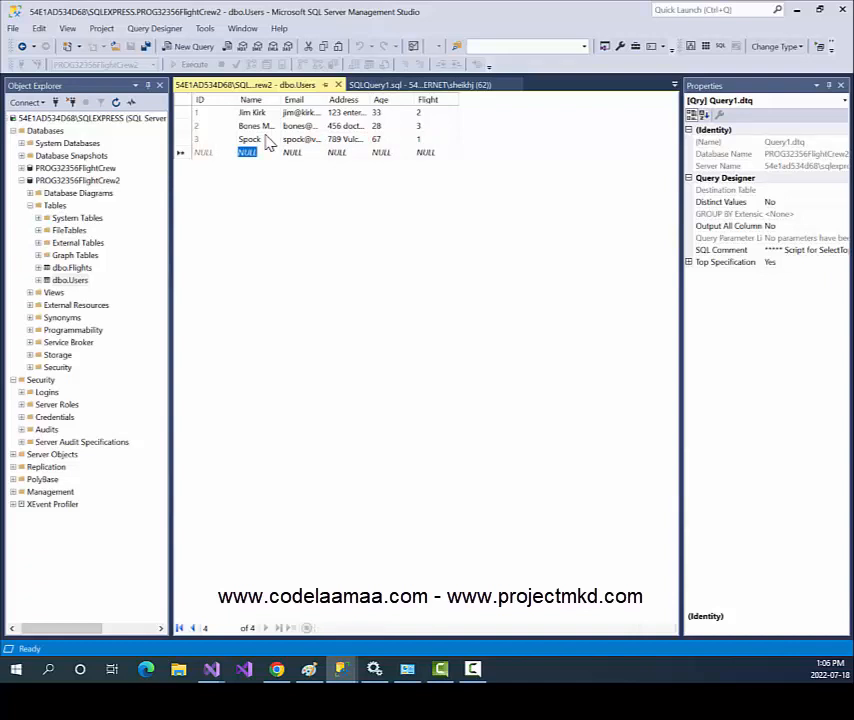
Add the fourth user's name, email and address, with age 25 and flight 4.
type("Mo")
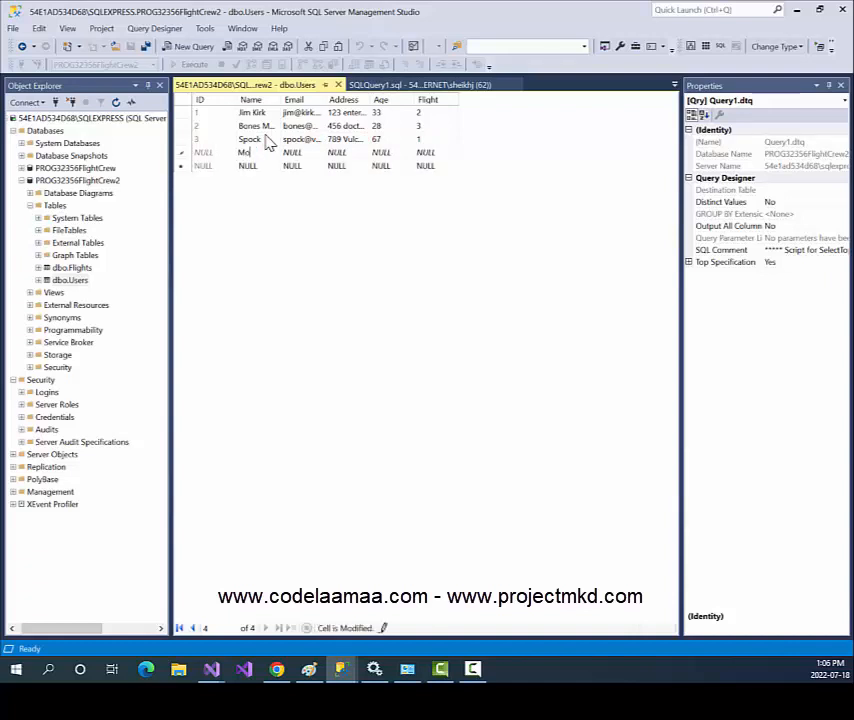
type("ntgomery Scott")
key("Tab")
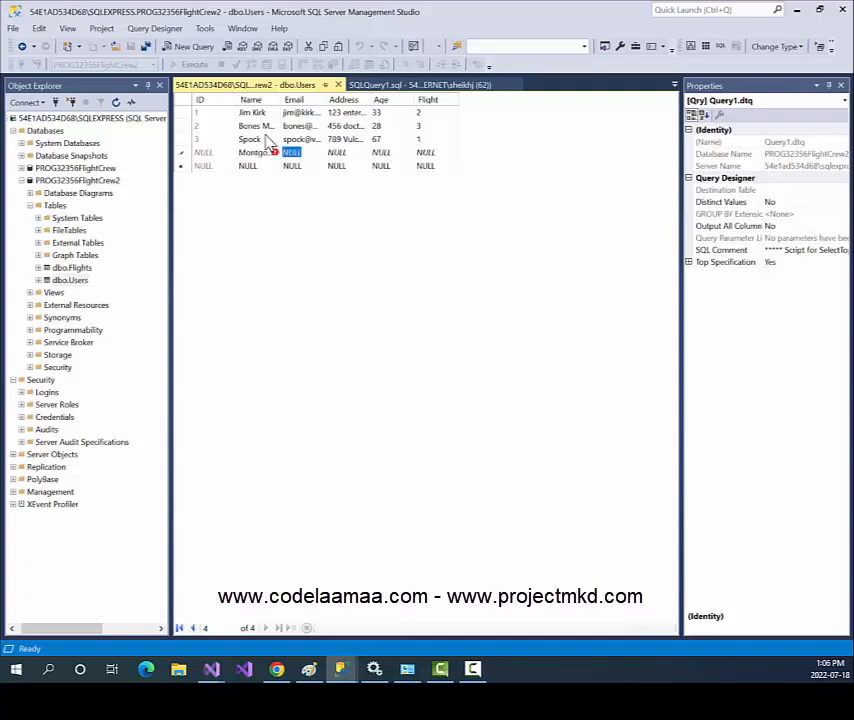
type("scotty")
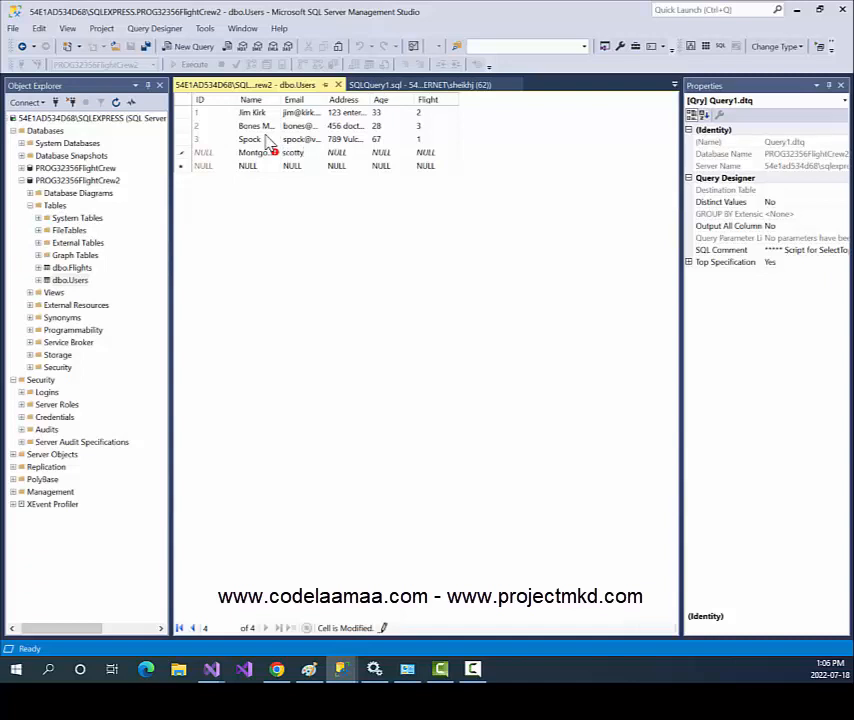
type("@enterprise.com")
key("Tab")
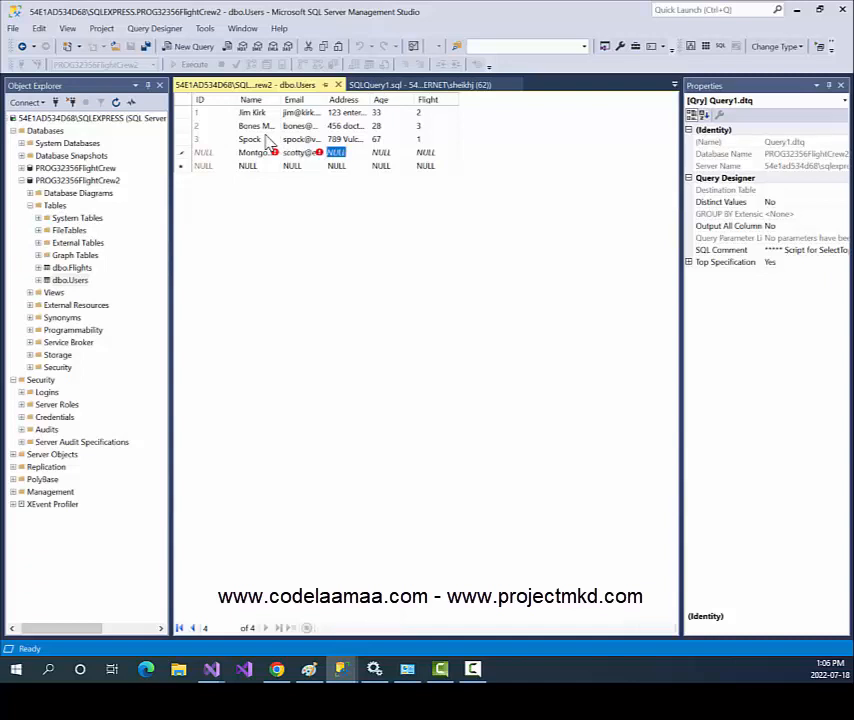
type("543")
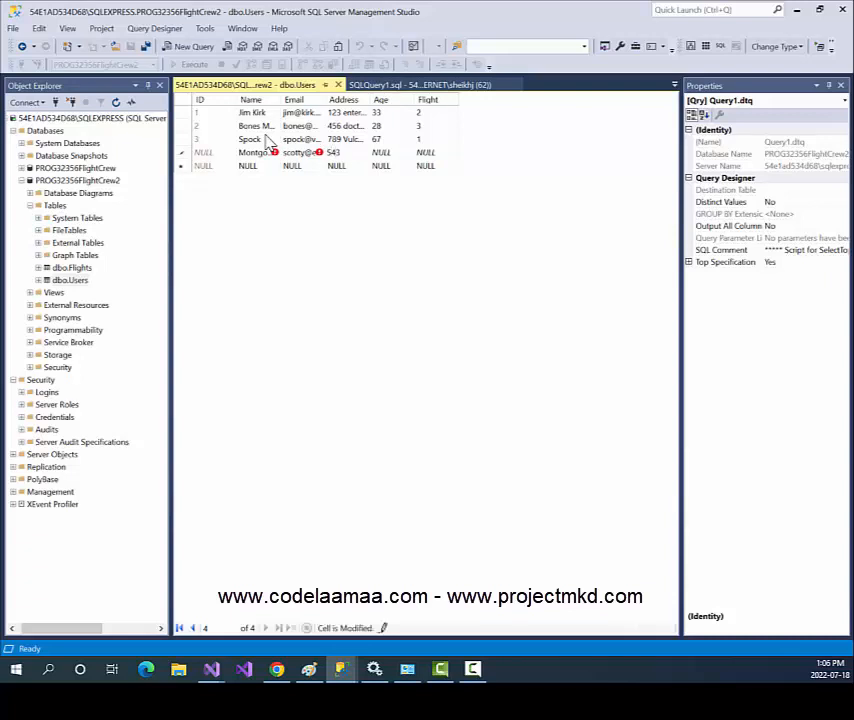
type(" engineer deck")
key("Tab")
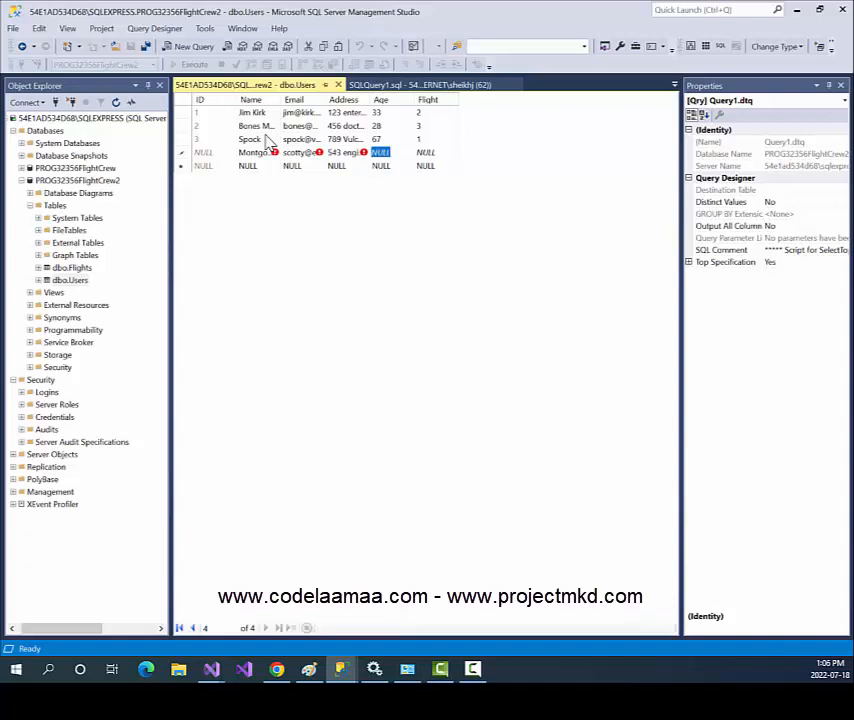
type("25")
key("Tab")
type("4")
key("Tab")
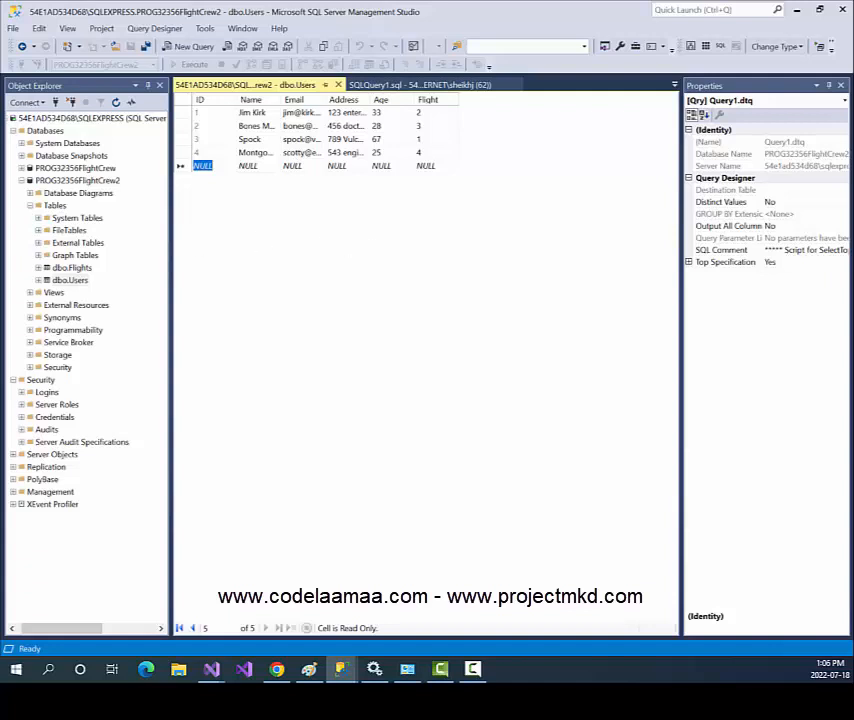
key("alt+Tab")
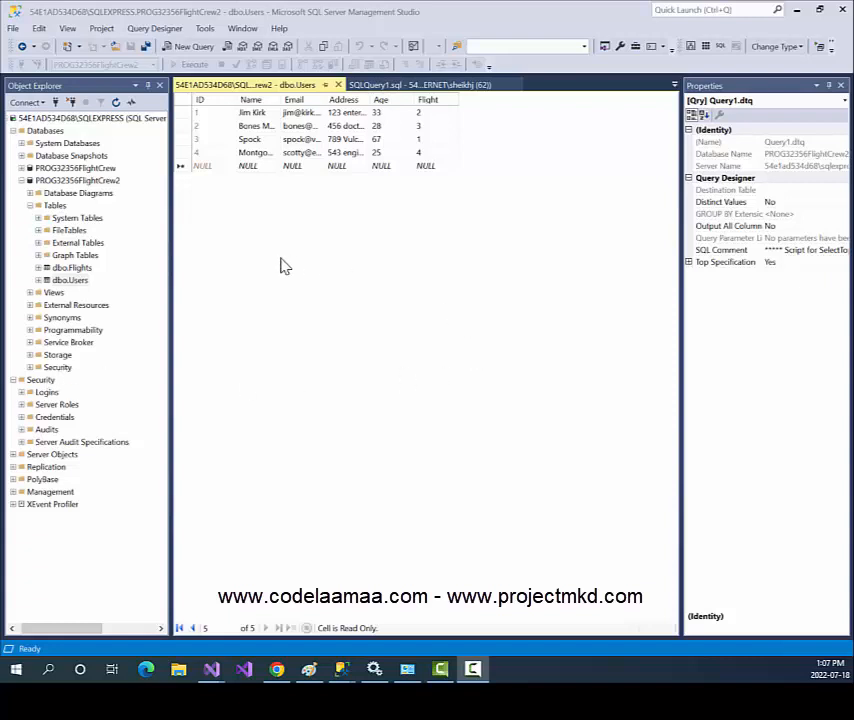
Run Select Top 1000 Rows on dbo.Users to view all four users.
right_click(92, 283)
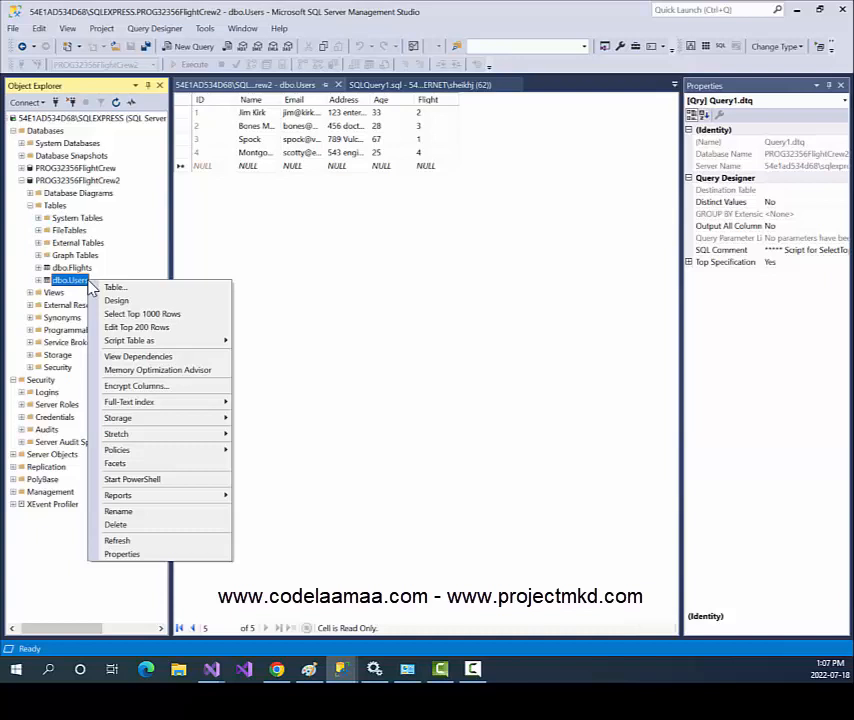
left_click(148, 314)
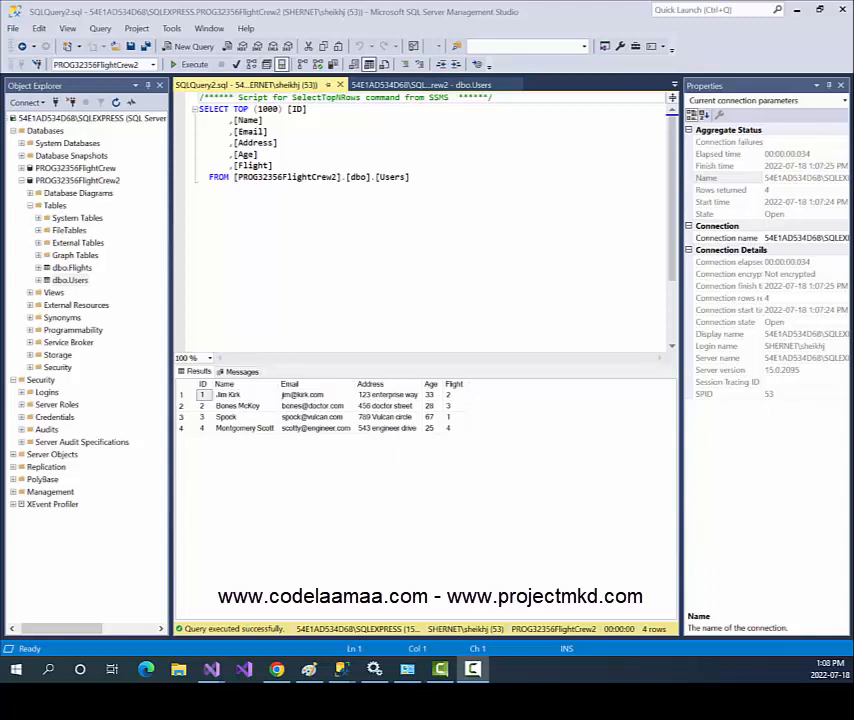
Confirm SQL Server and Windows Authentication mode in the server's Security properties and apply.
left_click(32, 119)
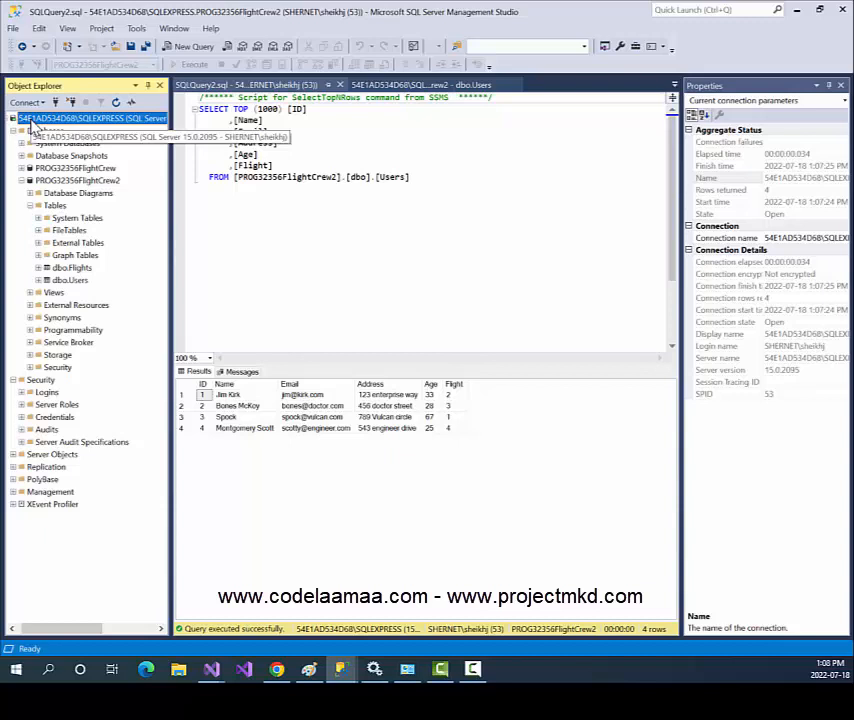
right_click(34, 124)
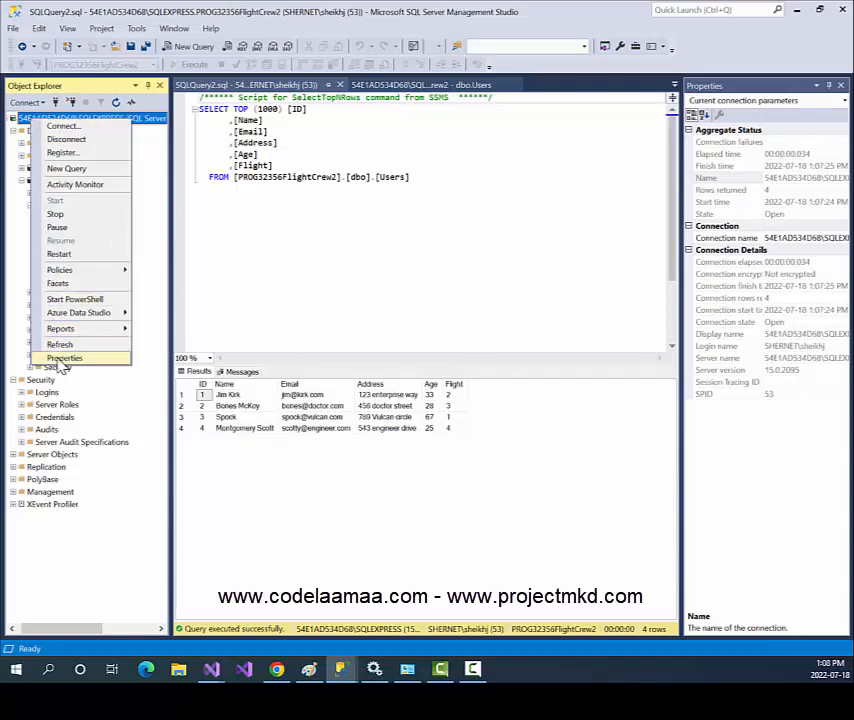
left_click(63, 360)
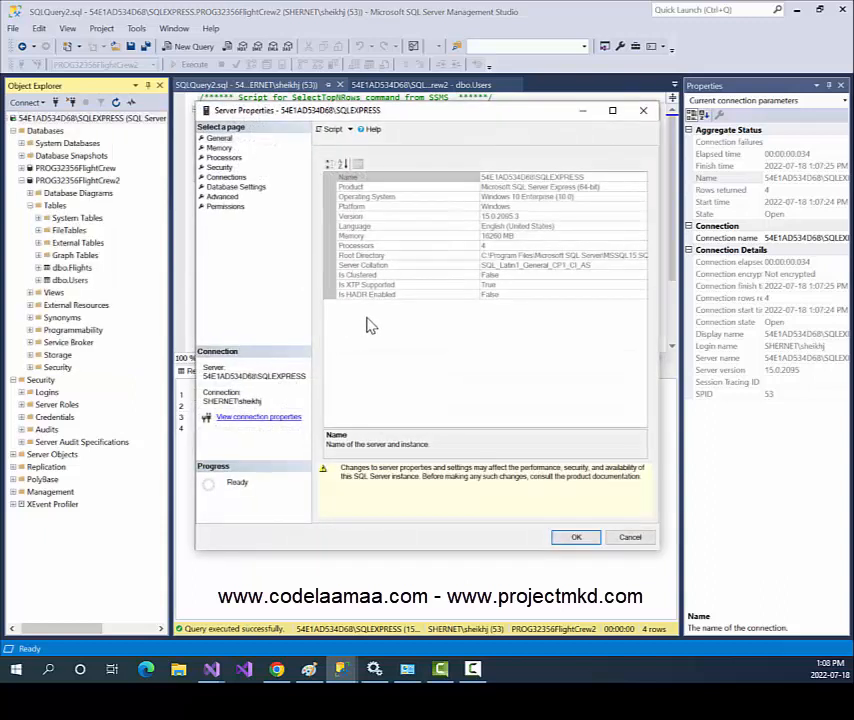
left_click(226, 169)
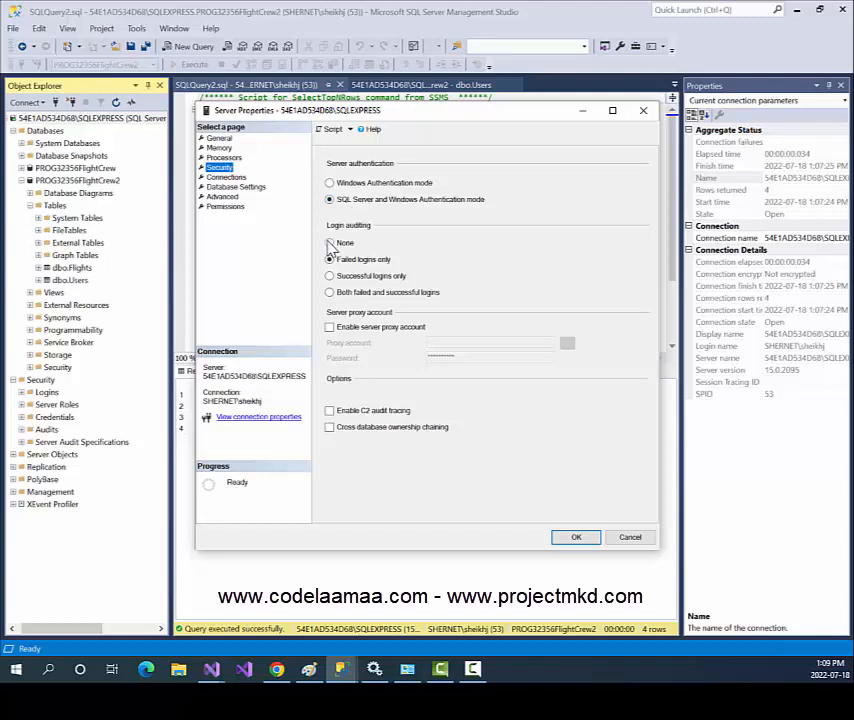
left_click(577, 541)
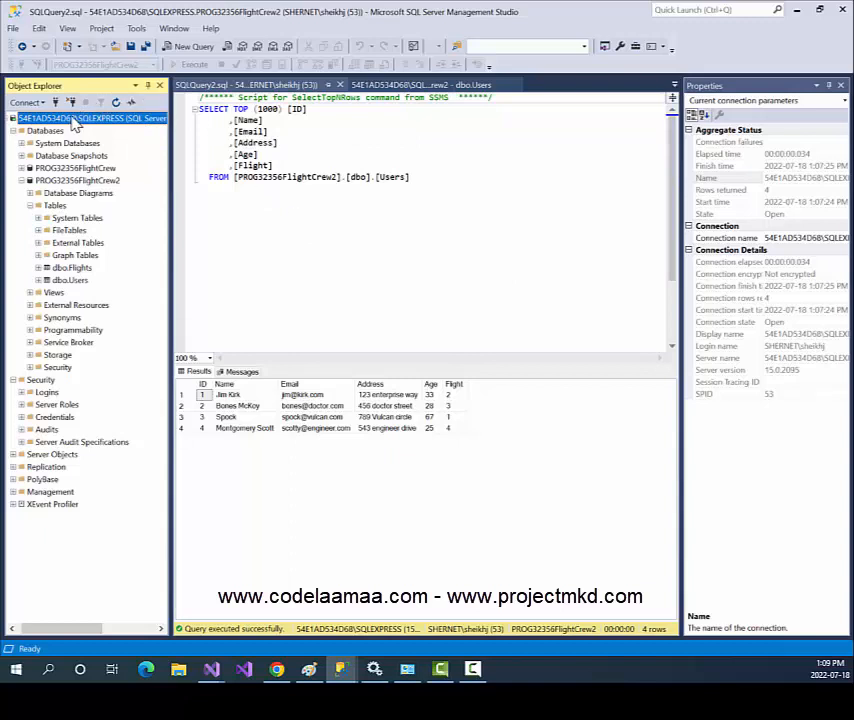
Restart the SQLEXPRESS server service and confirm the restart.
right_click(75, 122)
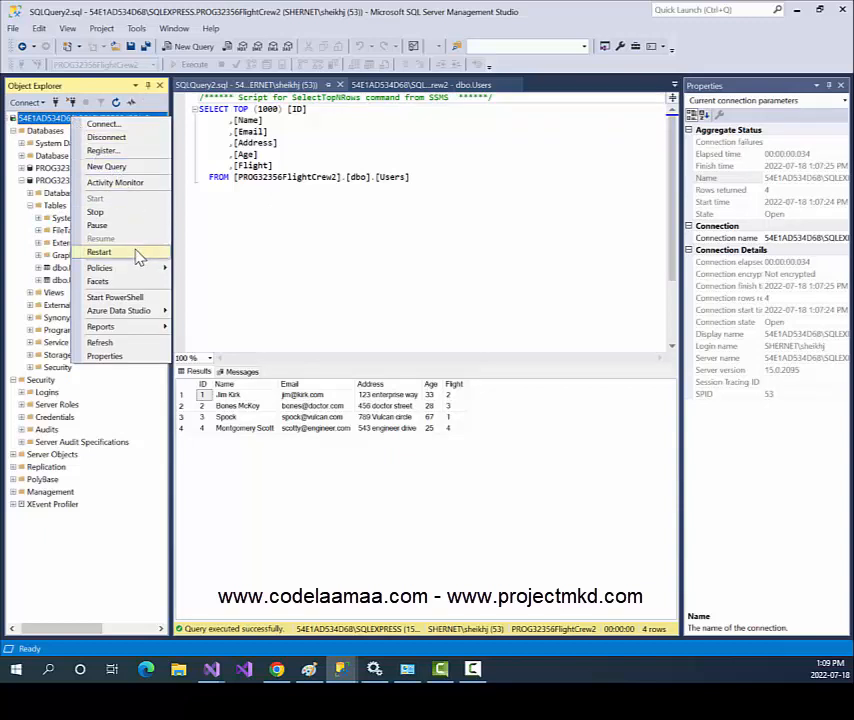
key("Escape")
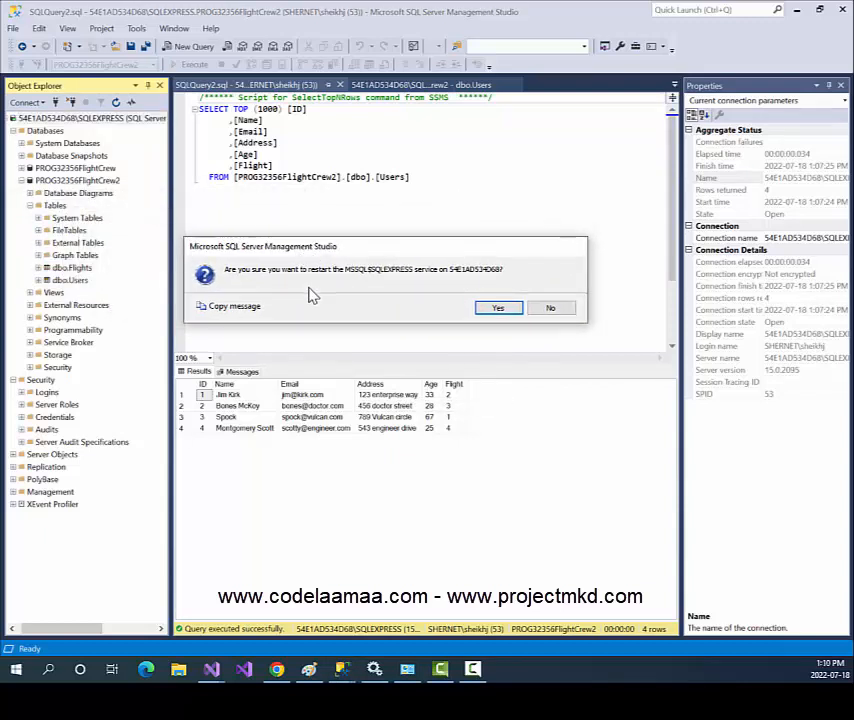
left_click(496, 310)
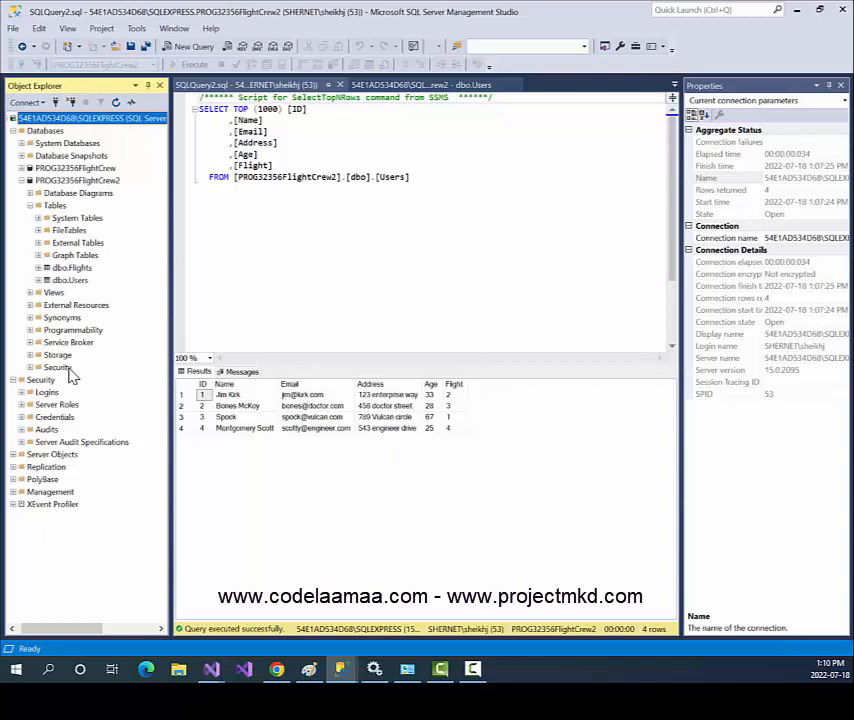
Collapse PROG32356FlightCrew2 and expand Security > Logins to show the existing logins.
left_click(21, 181)
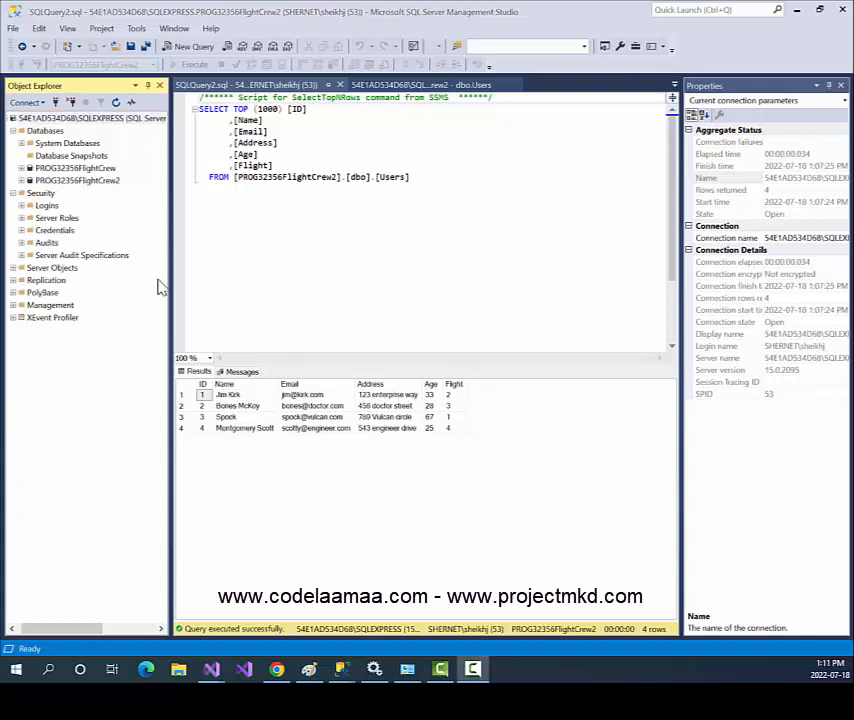
left_click(15, 196)
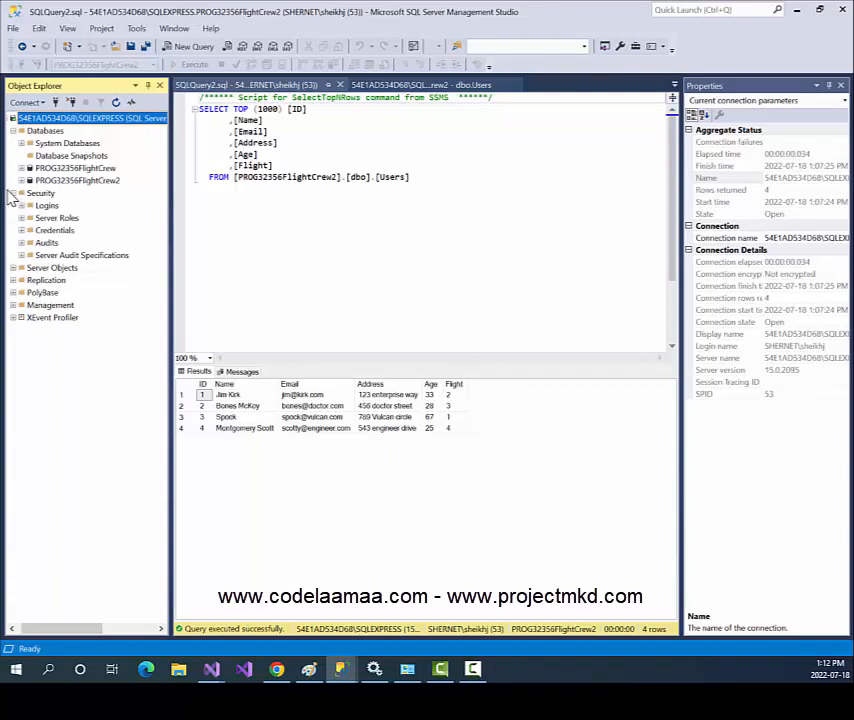
left_click(15, 194)
left_click(15, 194)
left_click(21, 206)
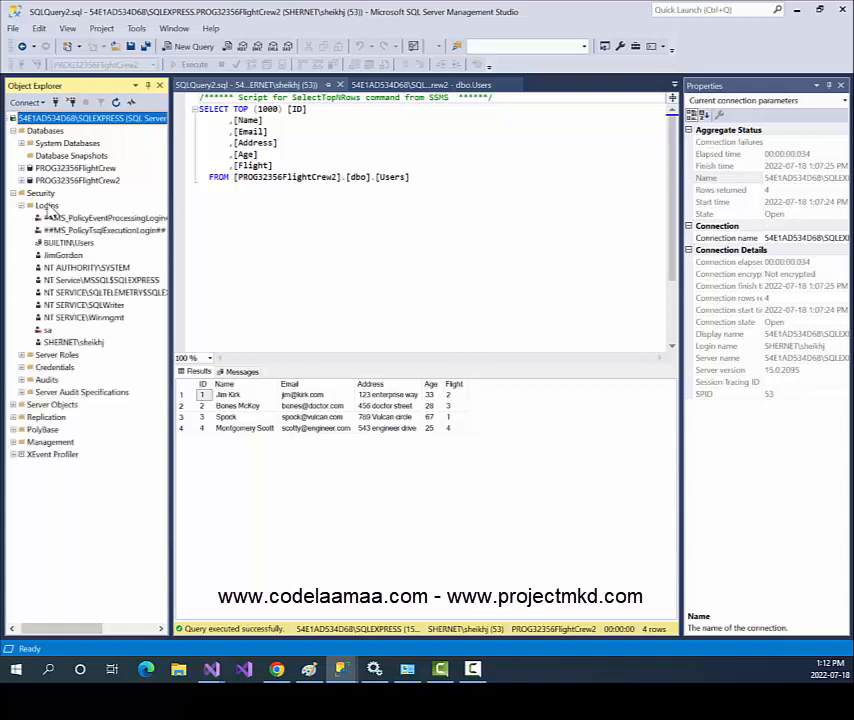
Start a new login named 'bob' using SQL Server authentication.
right_click(47, 207)
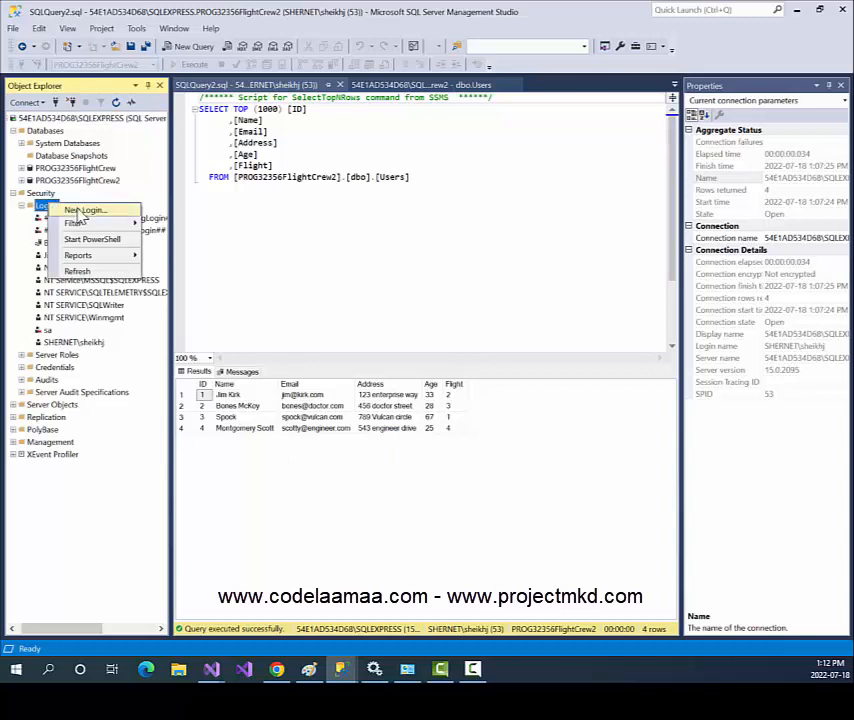
left_click(80, 212)
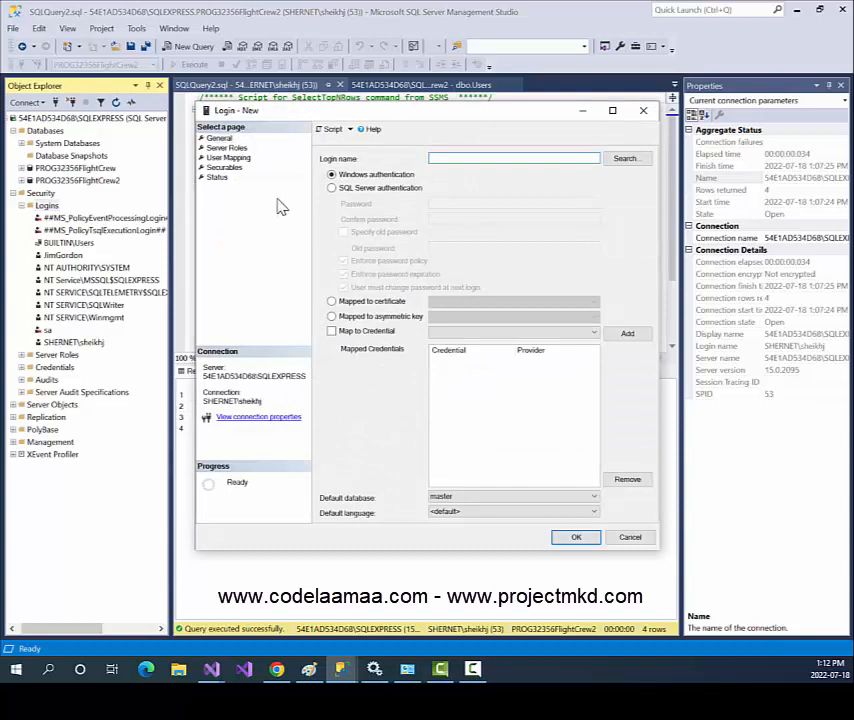
left_click(365, 191)
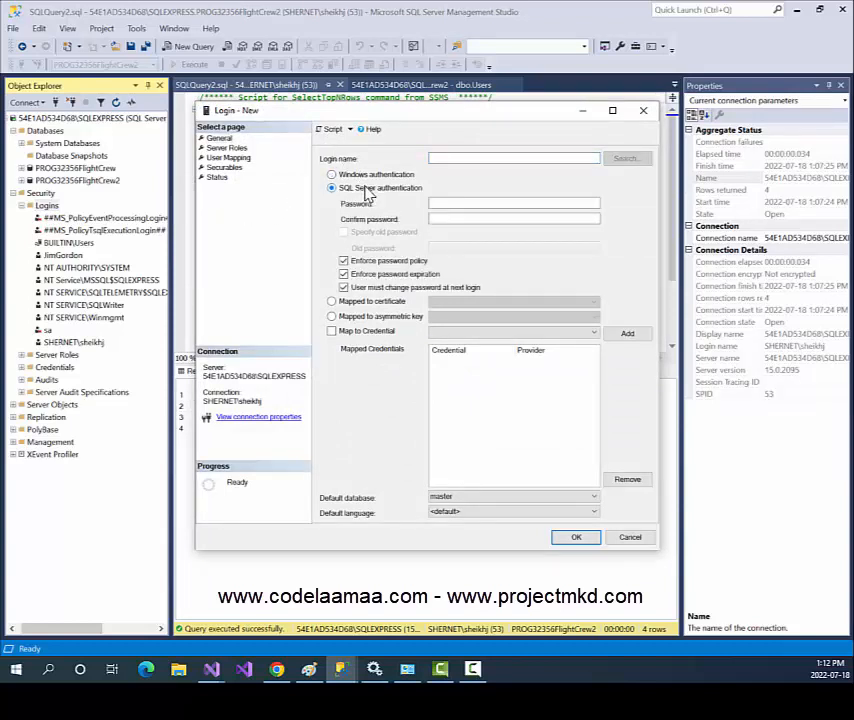
left_click(446, 160)
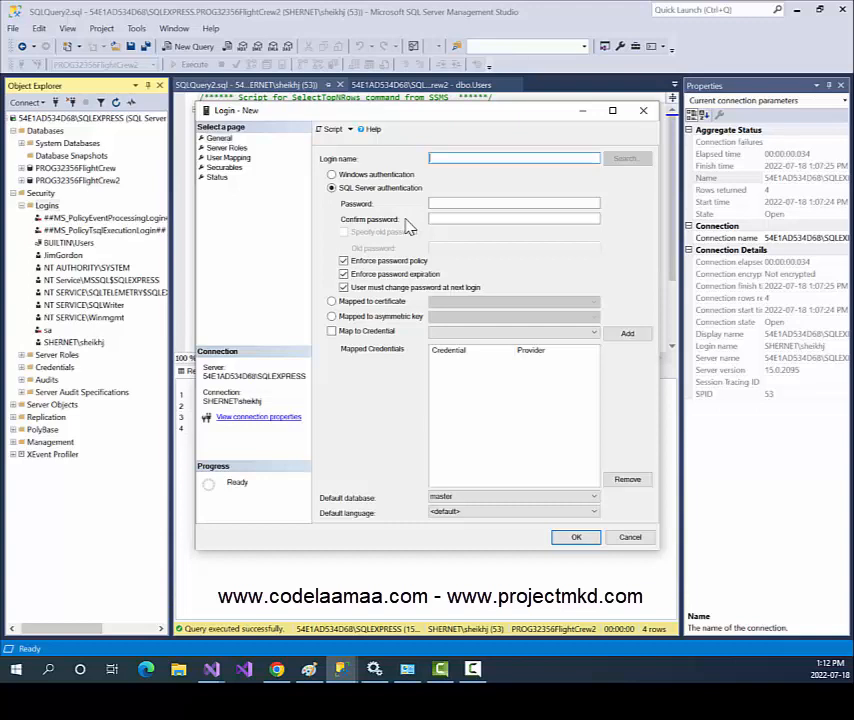
type("bob")
key("Tab")
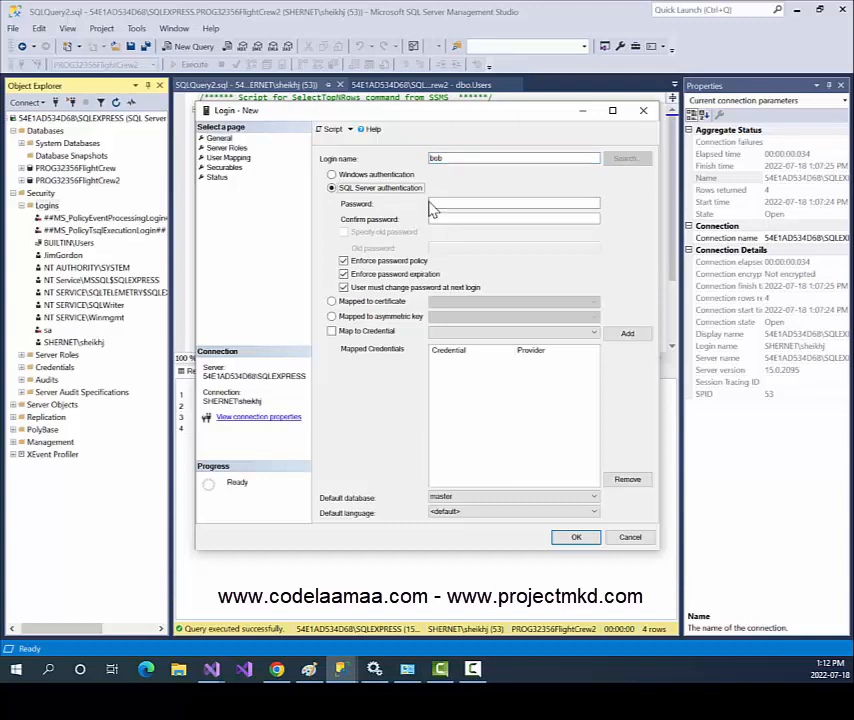
Enter and confirm the new login's password.
key("Tab")
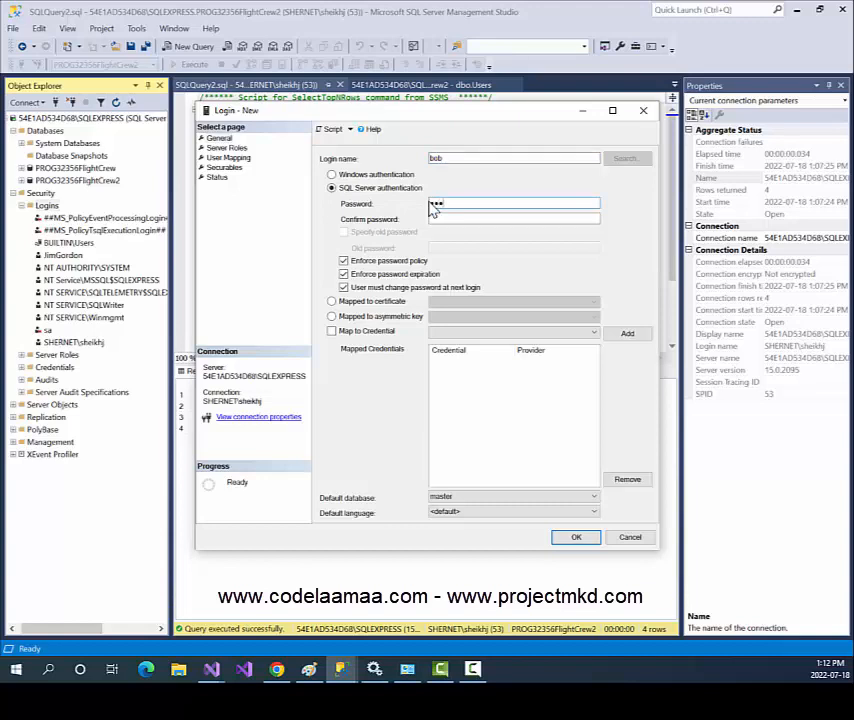
key("Tab")
key("Tab")
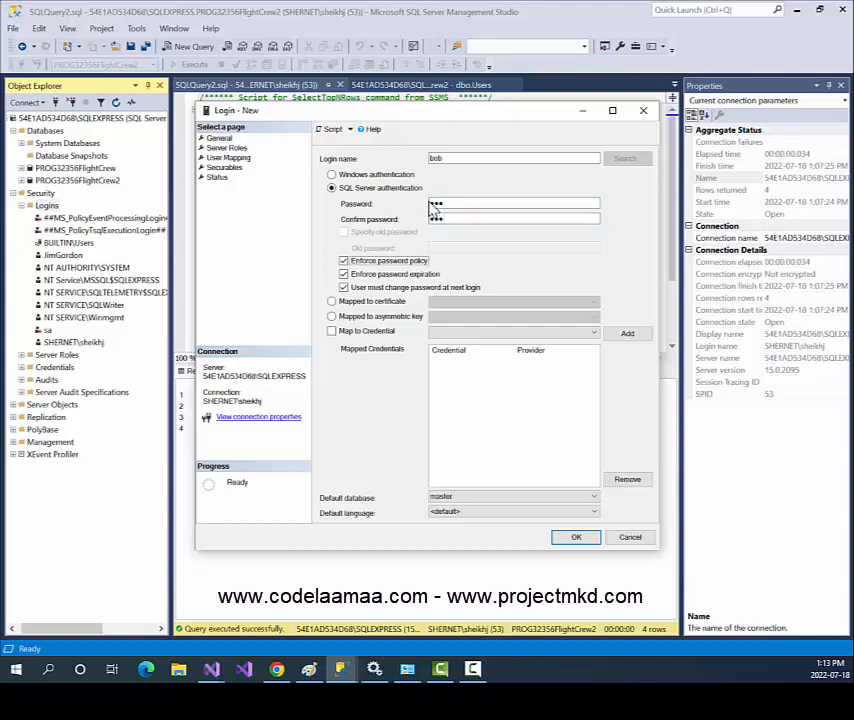
Turn off password policy enforcement and set PROG32356FlightCrew2 as the default database.
left_click(375, 263)
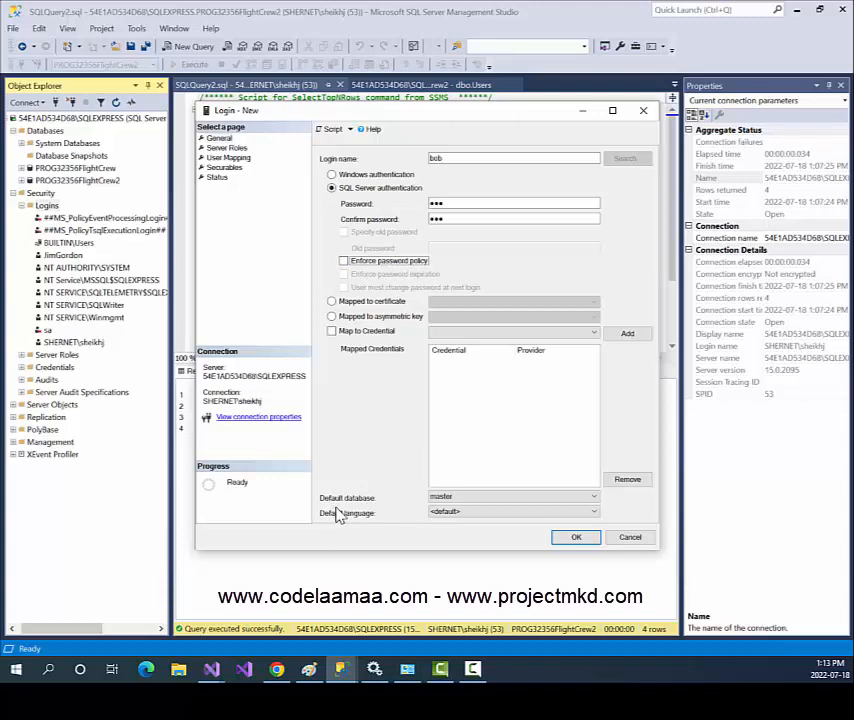
left_click(491, 500)
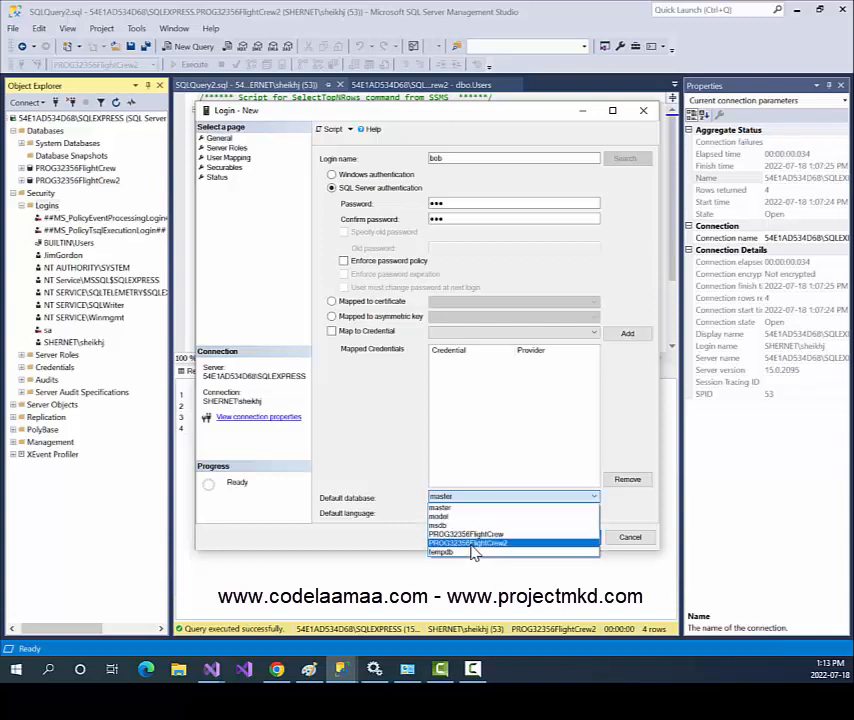
left_click(472, 544)
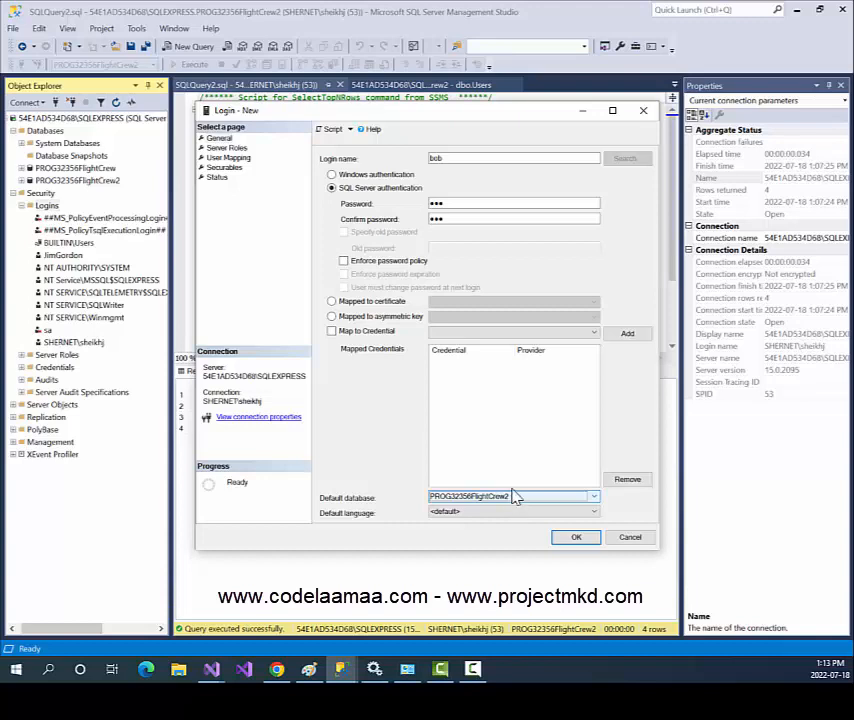
Map the login to PROG32356FlightCrew2 with db_owner role membership and create it.
left_click(225, 148)
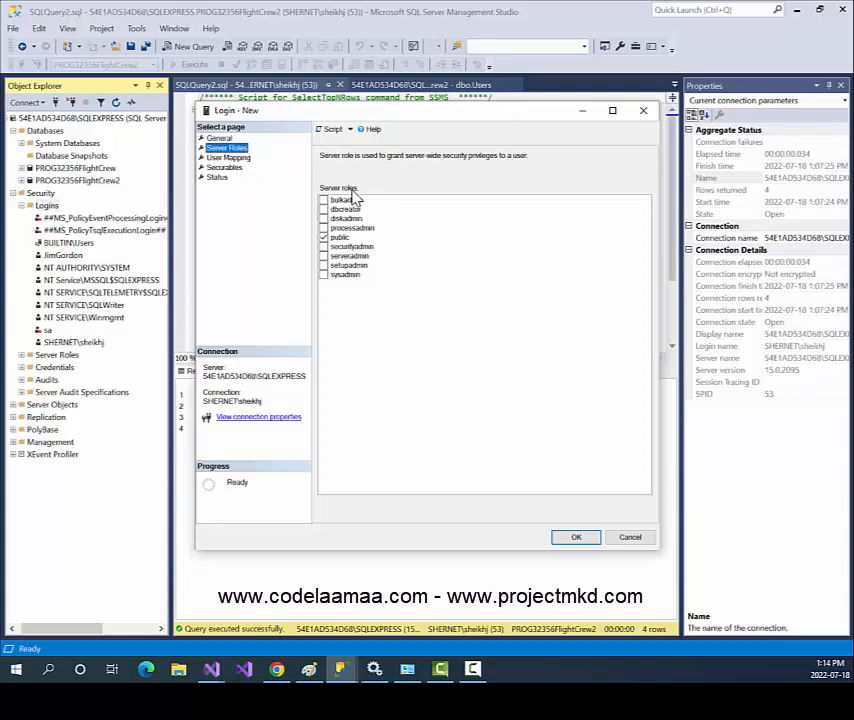
left_click(229, 158)
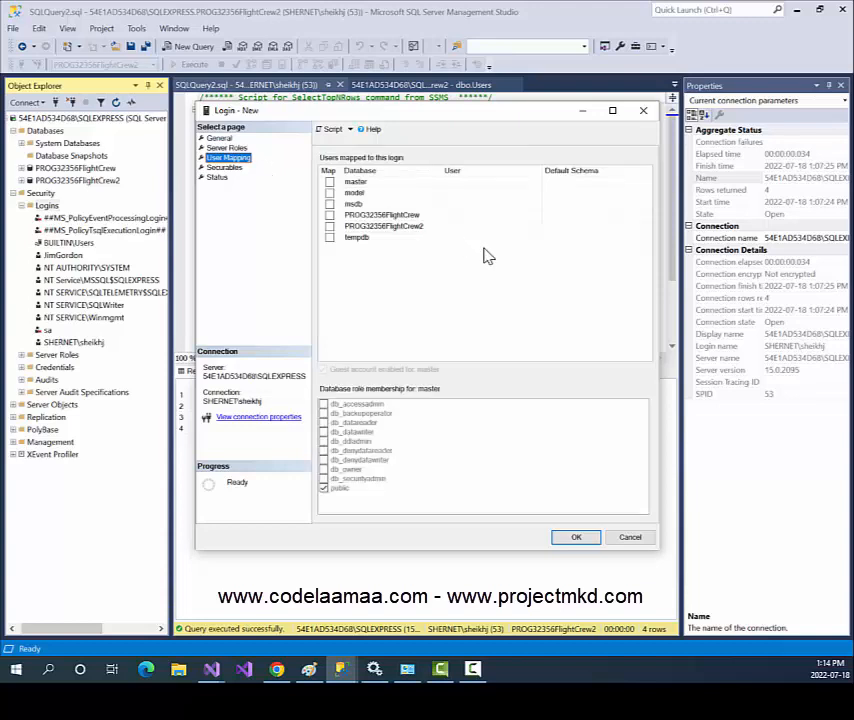
left_click(330, 226)
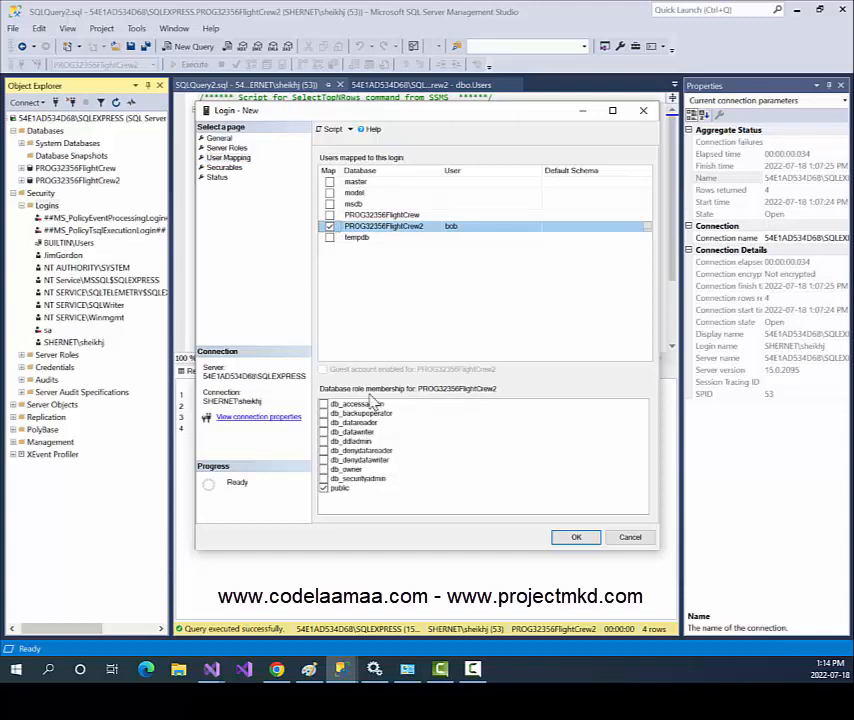
left_click(327, 470)
left_click(325, 470)
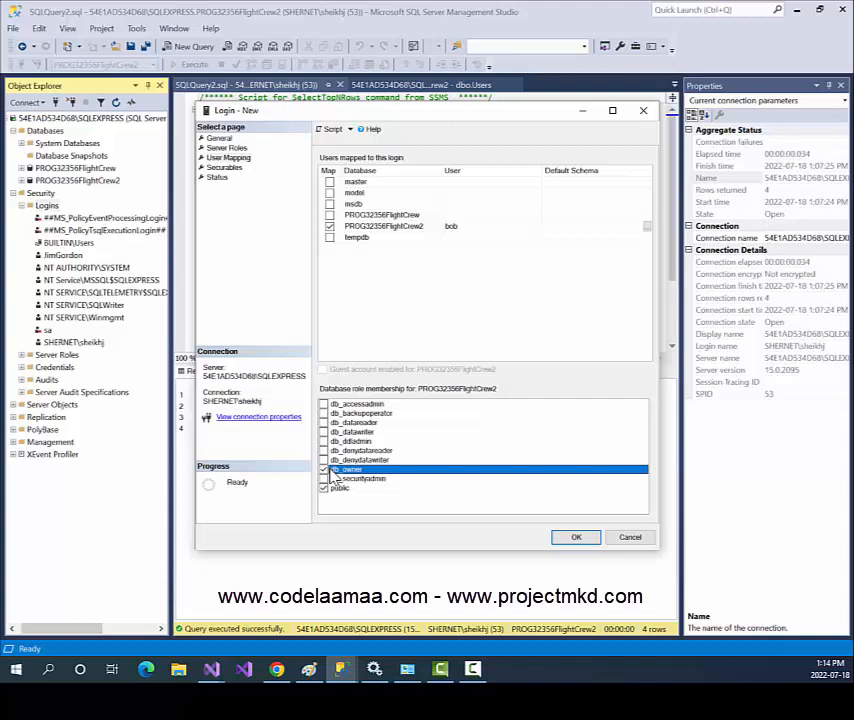
left_click(582, 538)
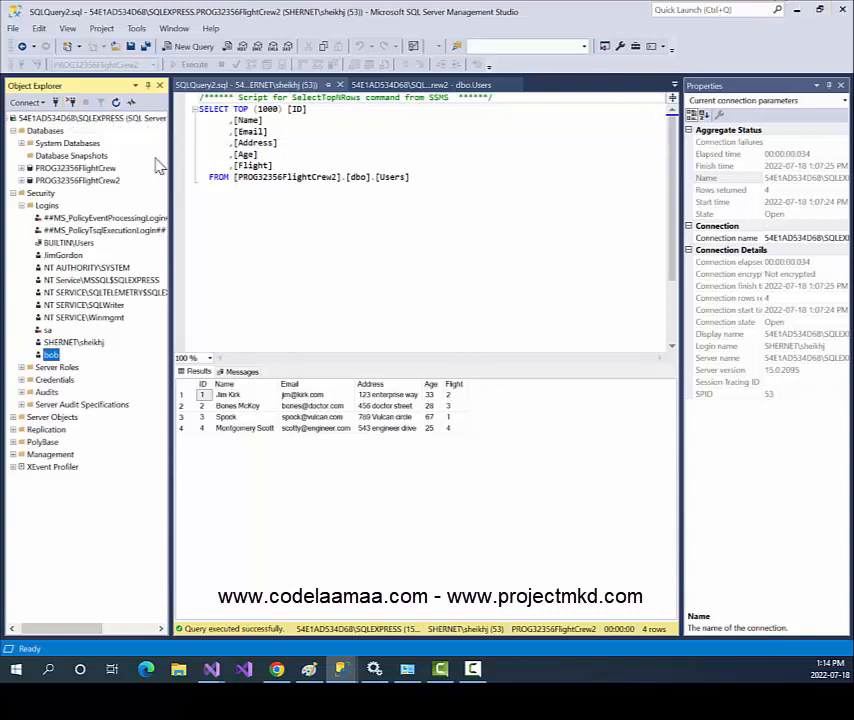
Disconnect Object Explorer and start a new connection using SQL Server Authentication.
left_click(71, 104)
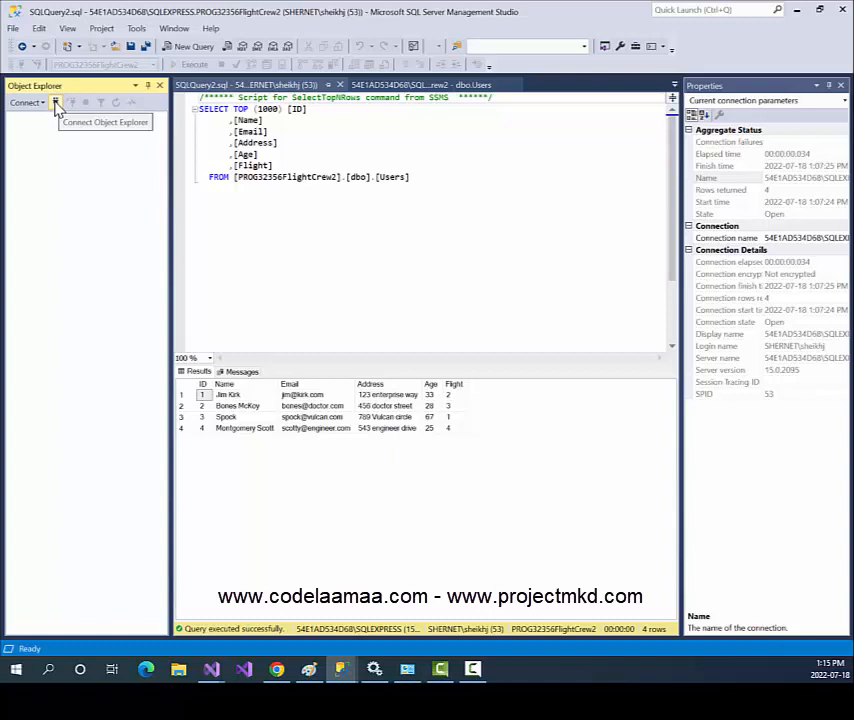
left_click(57, 105)
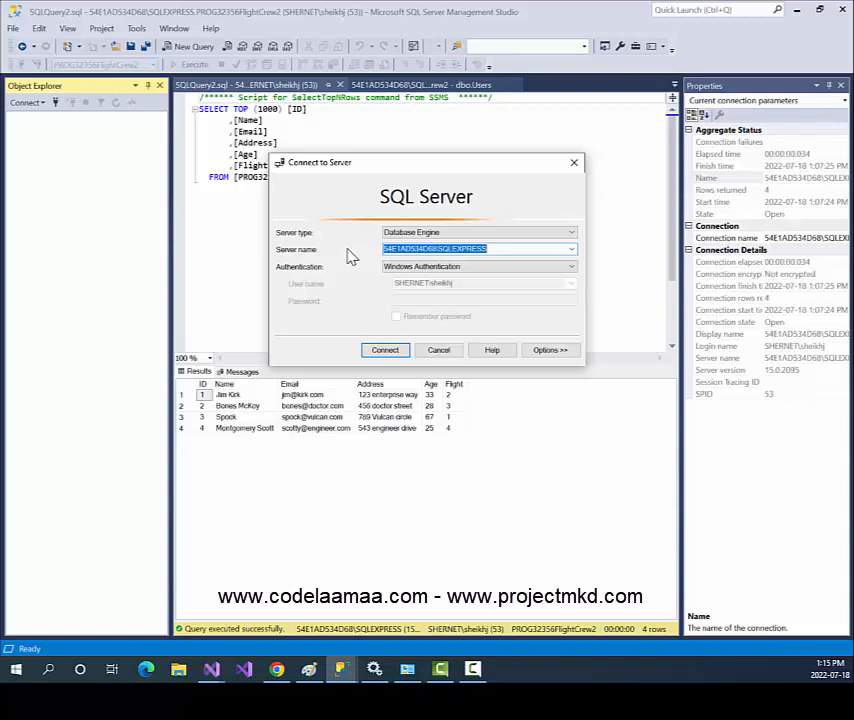
left_click(489, 268)
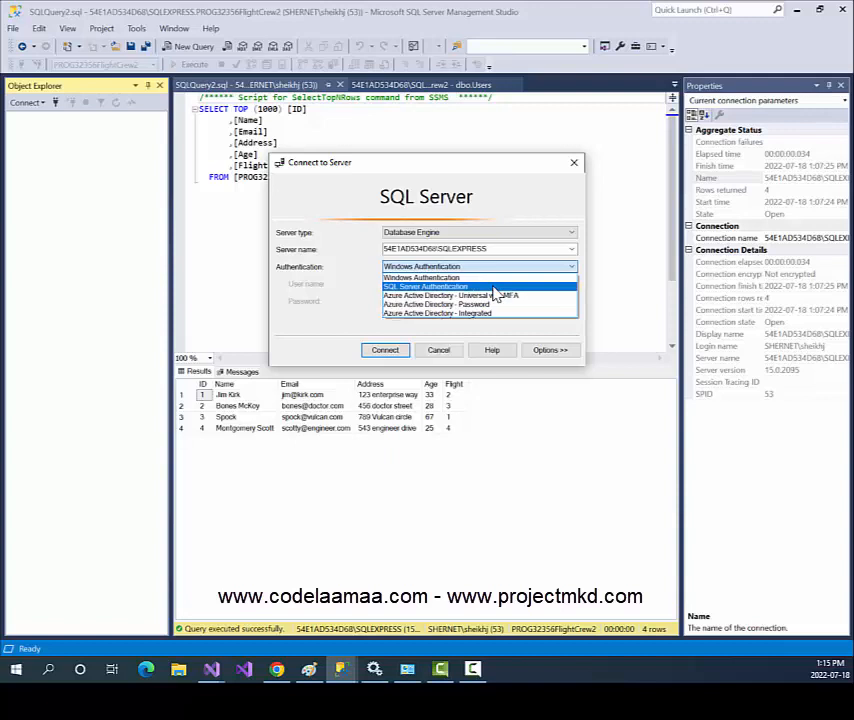
left_click(495, 291)
left_click(482, 272)
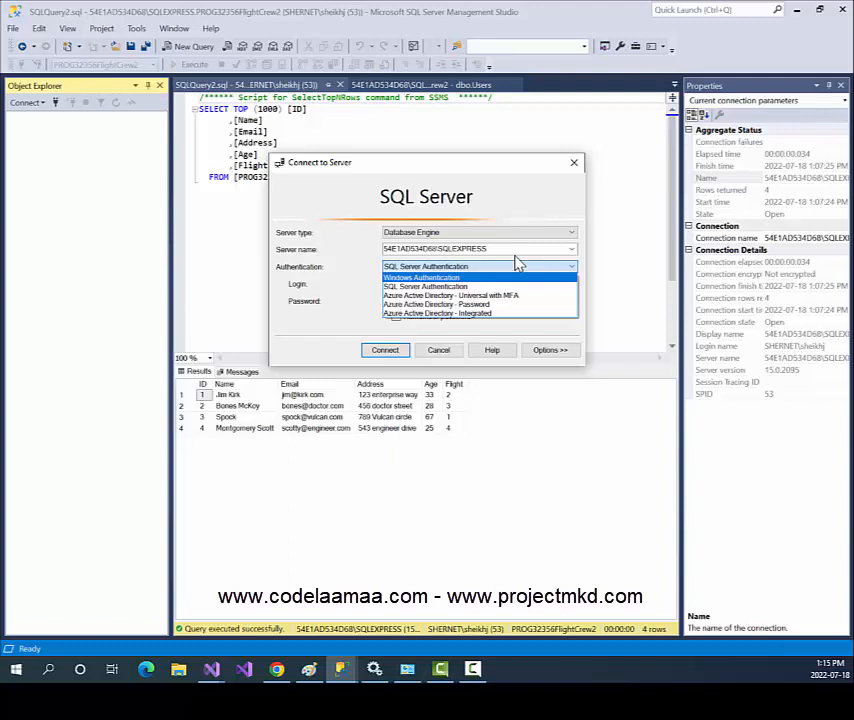
left_click(484, 287)
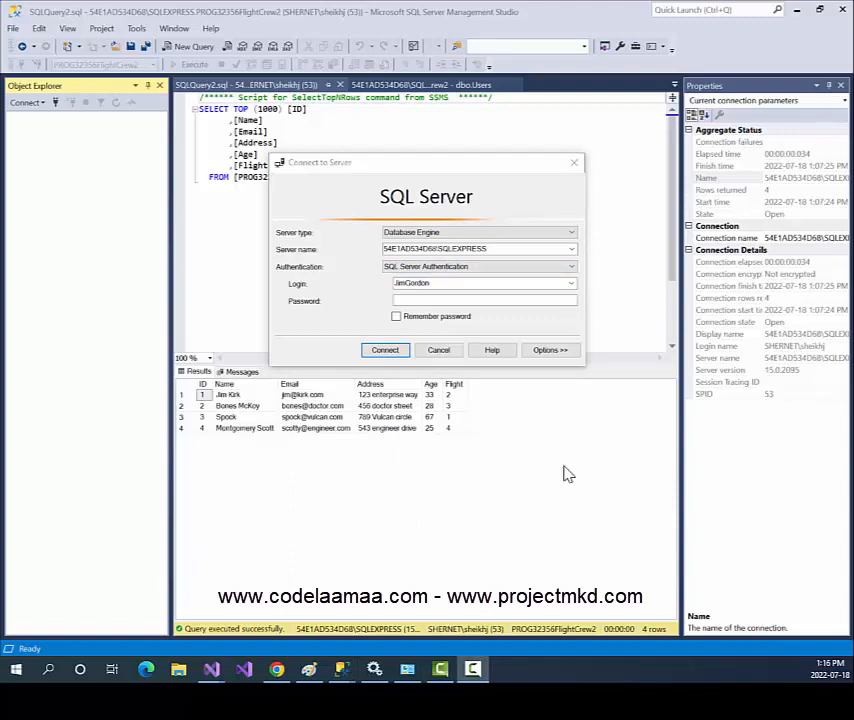
Connect as login 'bob' with its password.
left_click(457, 285)
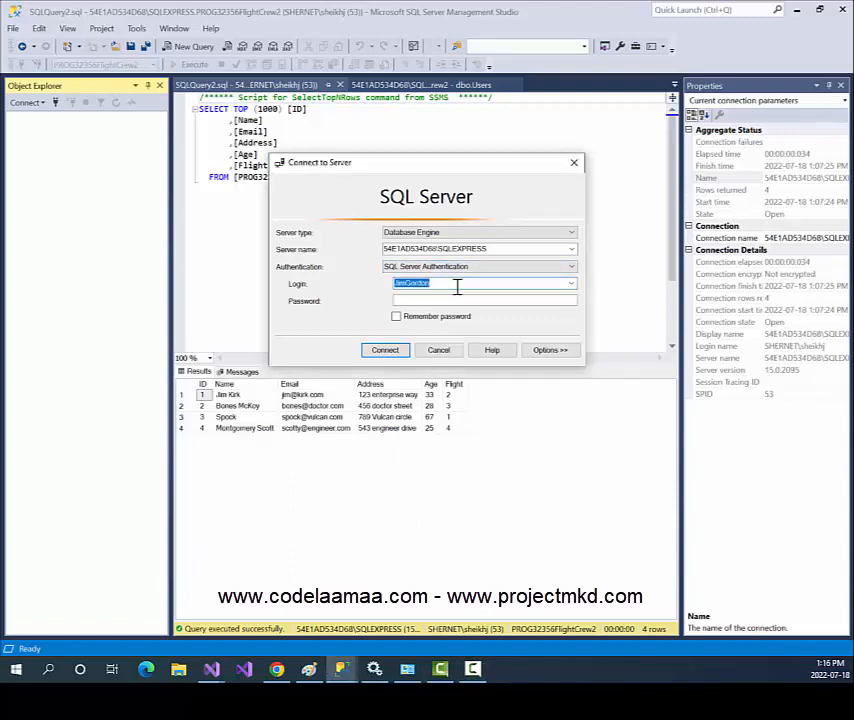
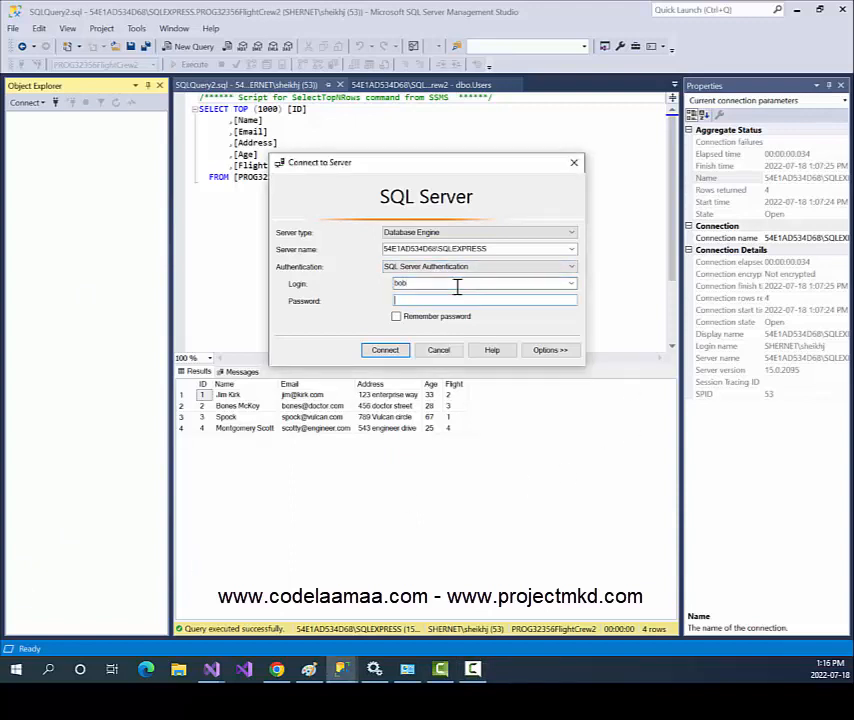
key("Tab")
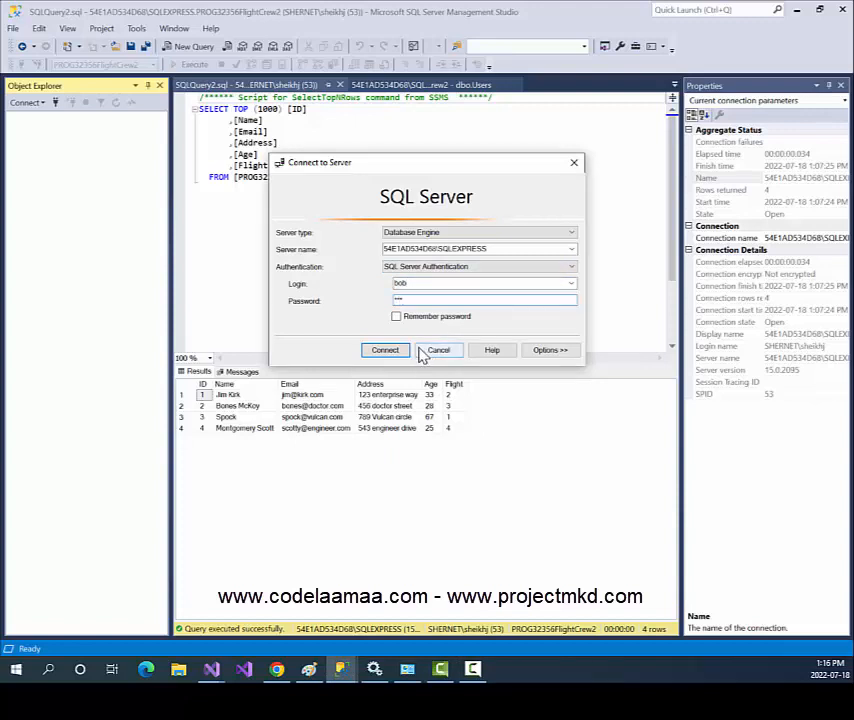
left_click(382, 353)
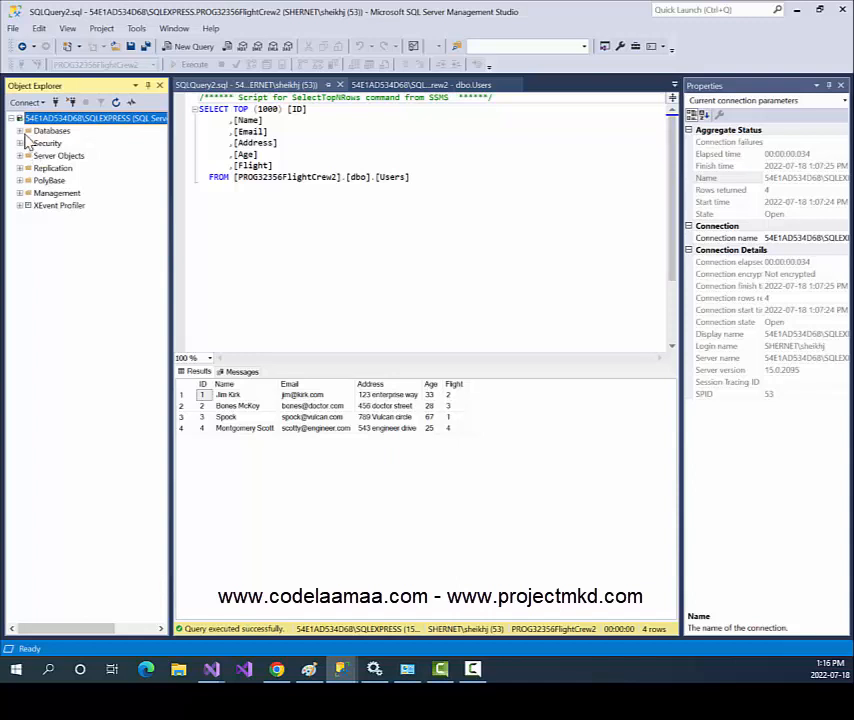
Expand Databases and attempt to open PROG32356FlightCrew, which reports it is inaccessible.
left_click(21, 133)
left_click(21, 133)
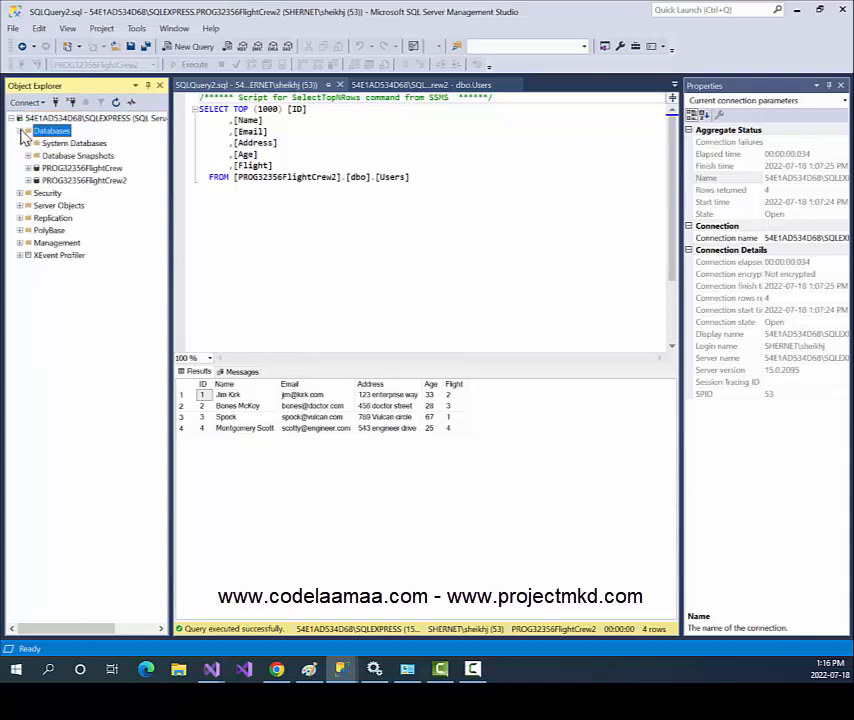
left_click(96, 169)
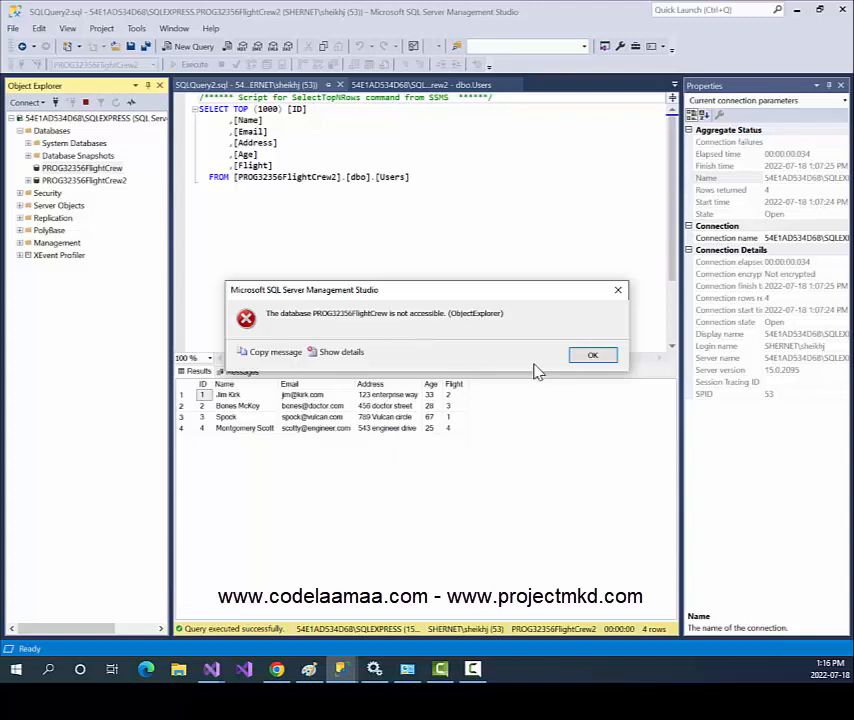
Dismiss the database-not-accessible error and expand the PROG32356FlightCrew2 database.
left_click(591, 357)
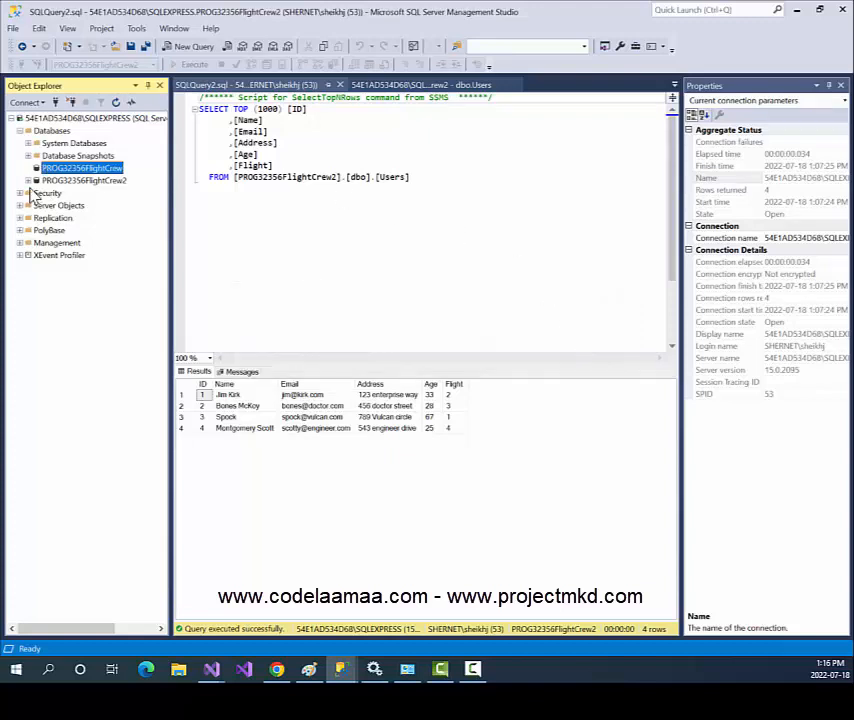
left_click(29, 180)
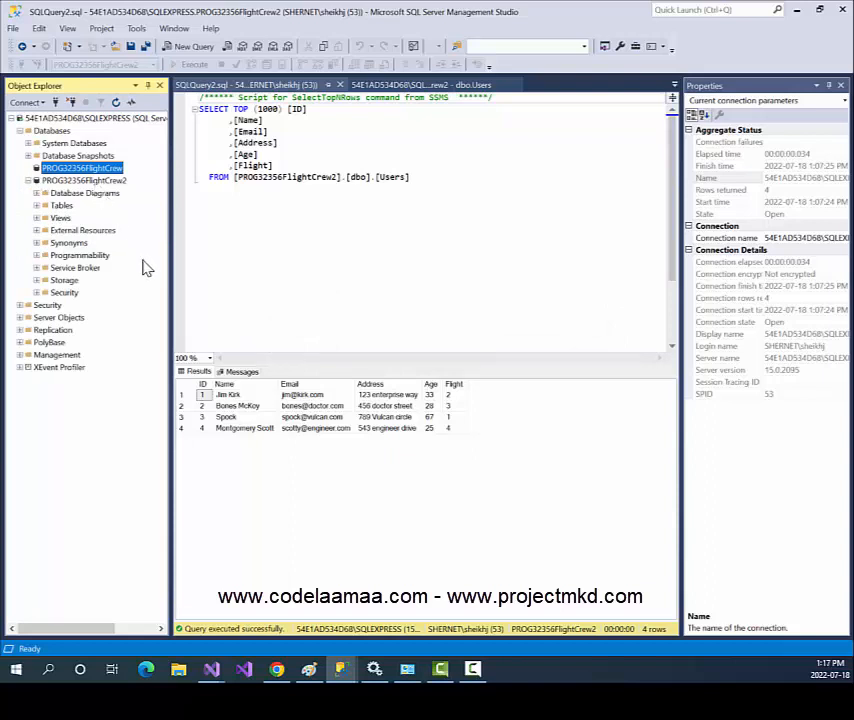
Run Select Top 1000 Rows on dbo.Flights to return its four flights.
left_click(38, 205)
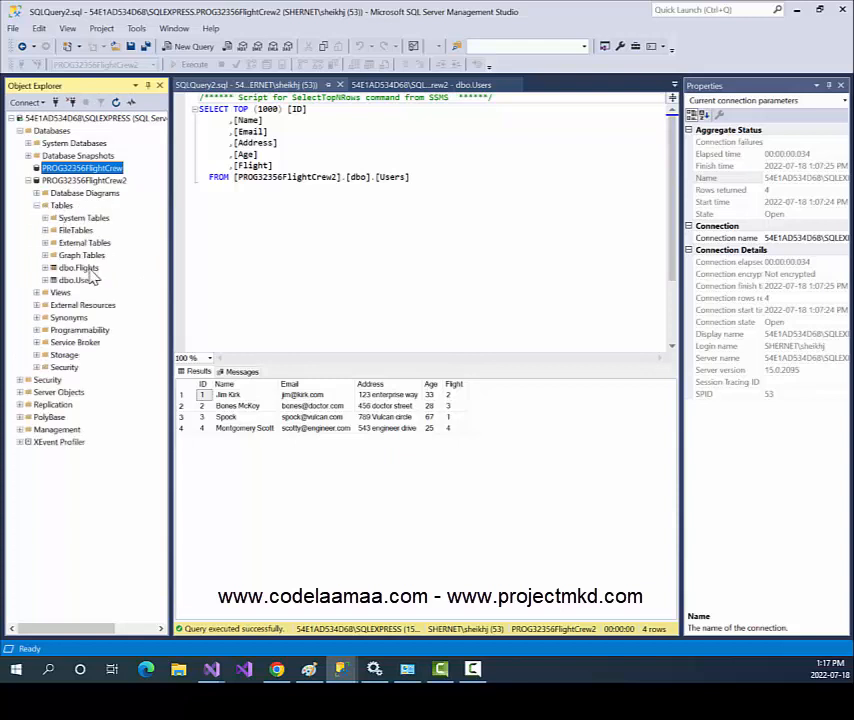
right_click(91, 272)
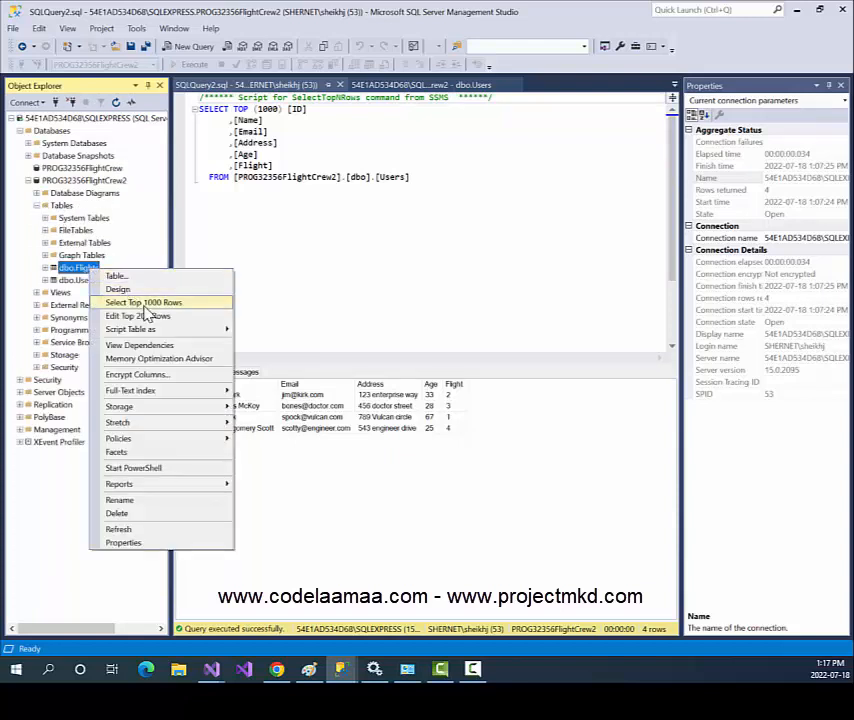
left_click(144, 303)
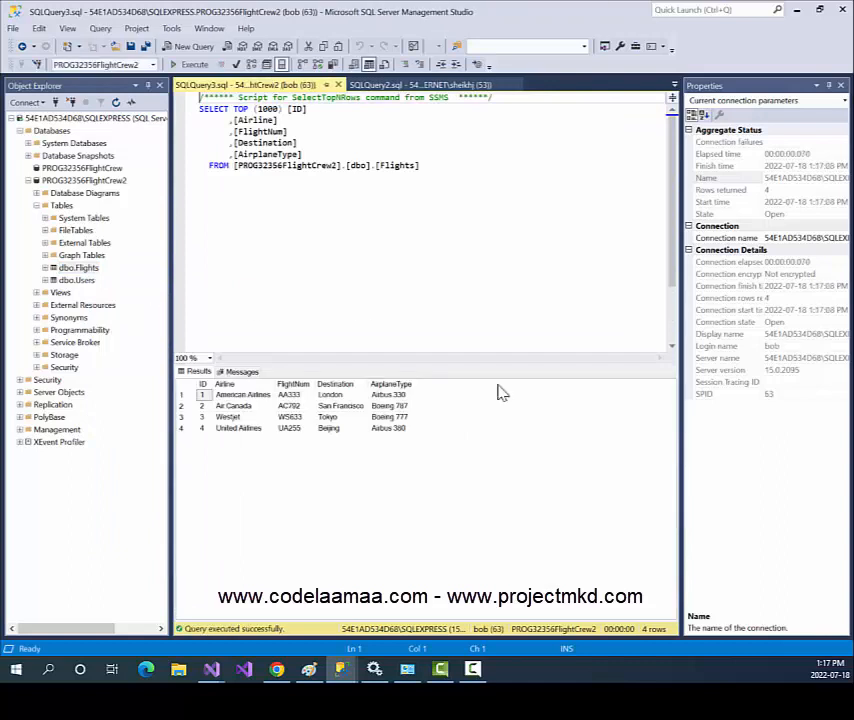